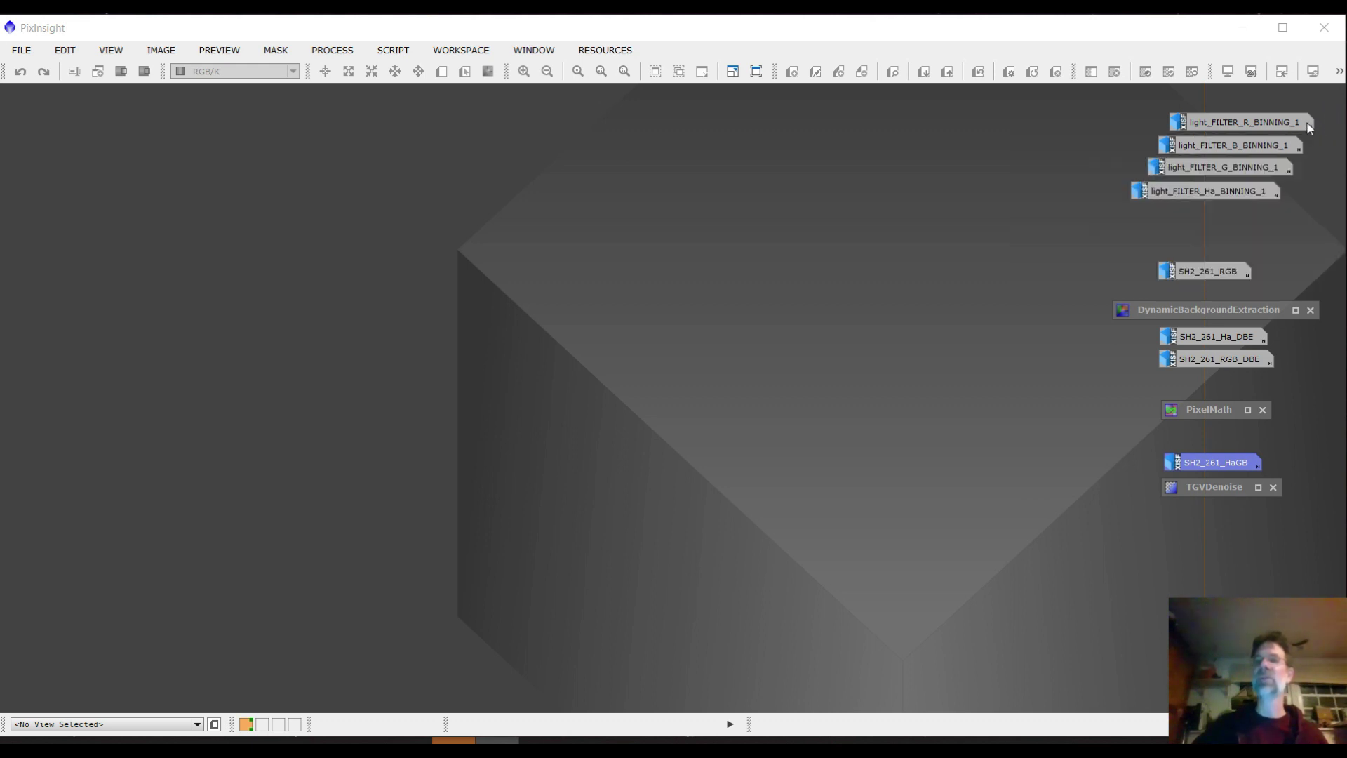
Open the red, blue, green and Ha filter images.
{"action": "left_click", "coordinate": [1273, 125]}
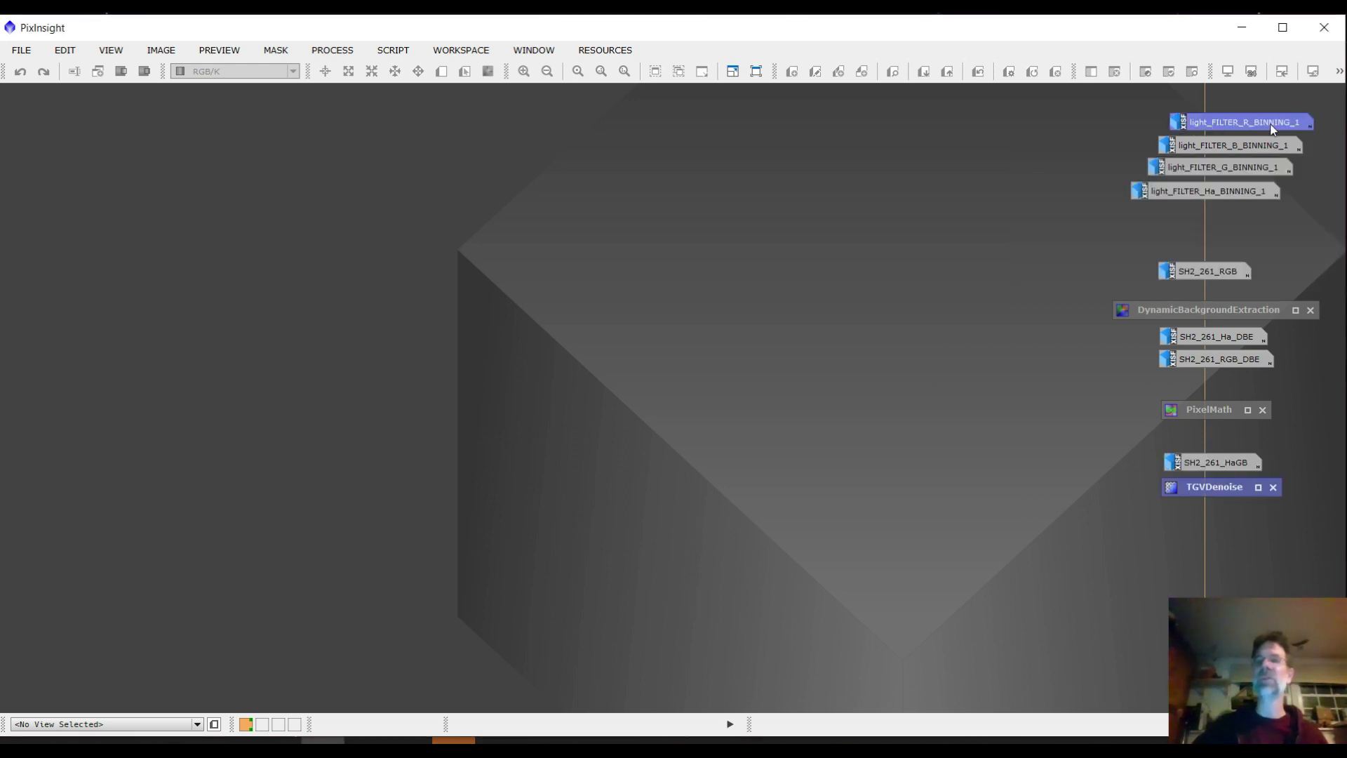
{"action": "double_click", "coordinate": [1231, 125]}
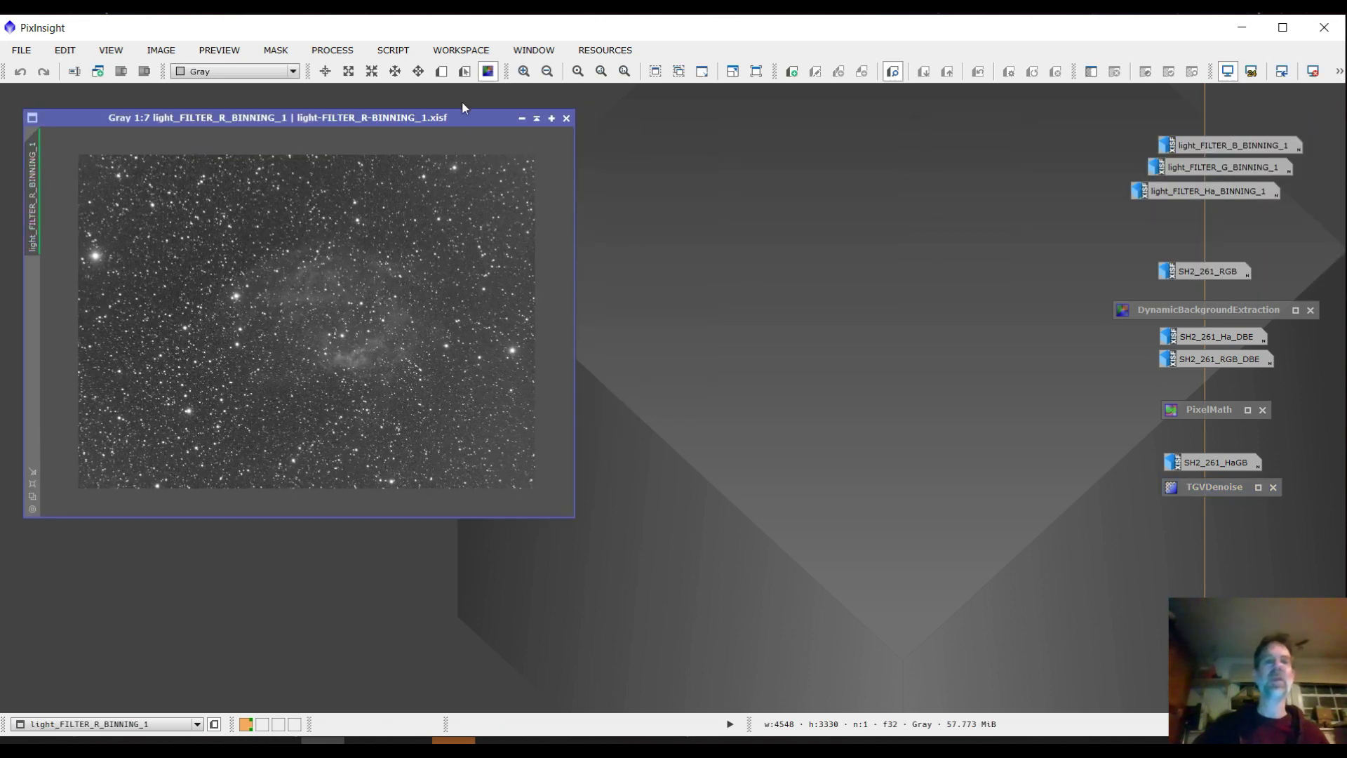
{"action": "left_click_drag", "start_coordinate": [463, 107], "coordinate": [477, 97]}
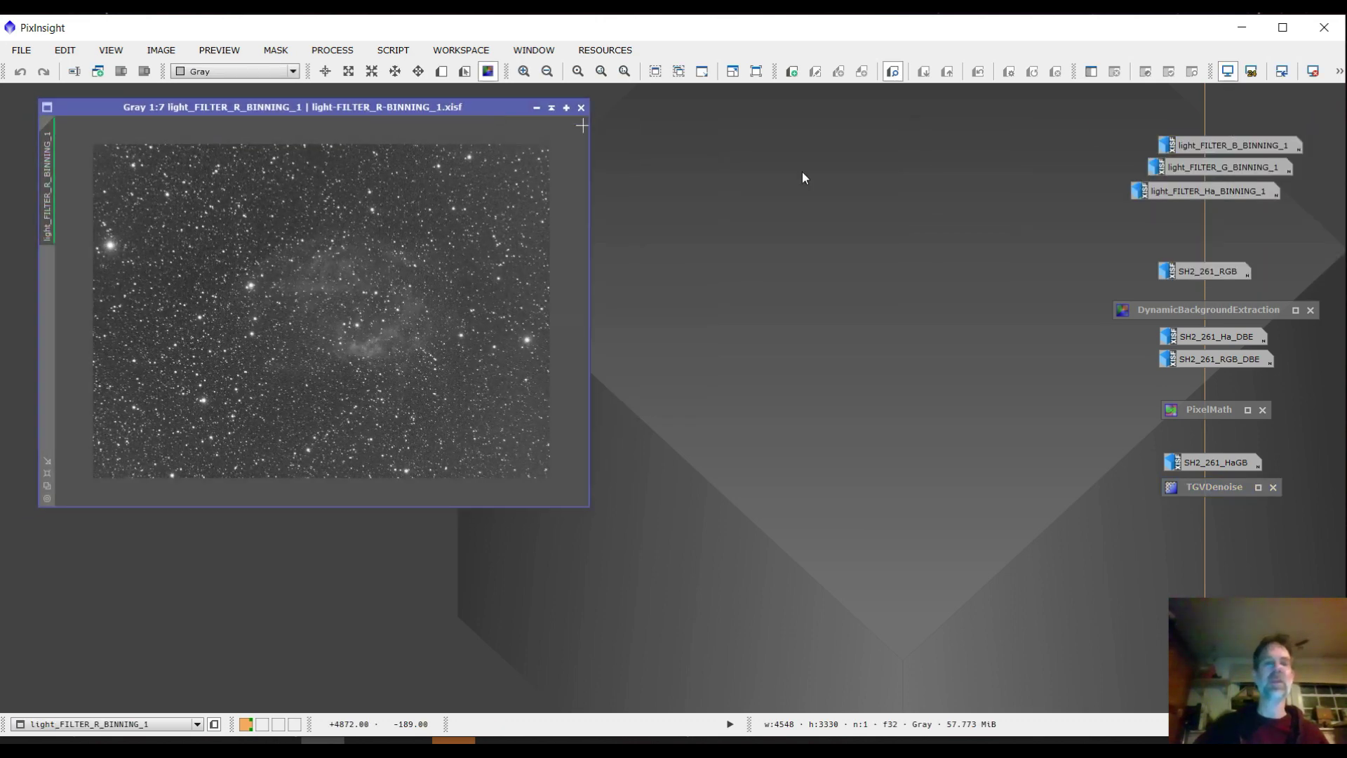
{"action": "double_click", "coordinate": [1232, 143]}
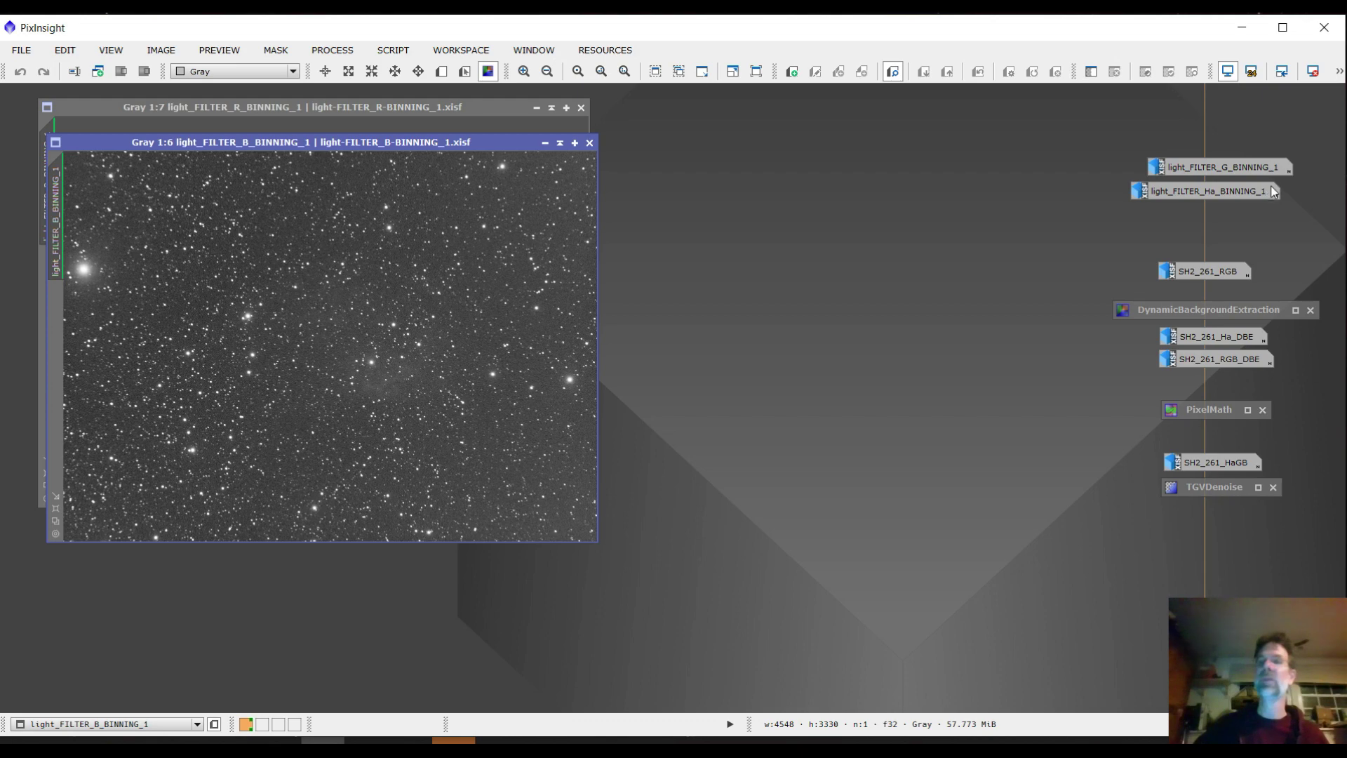
{"action": "double_click", "coordinate": [1221, 171]}
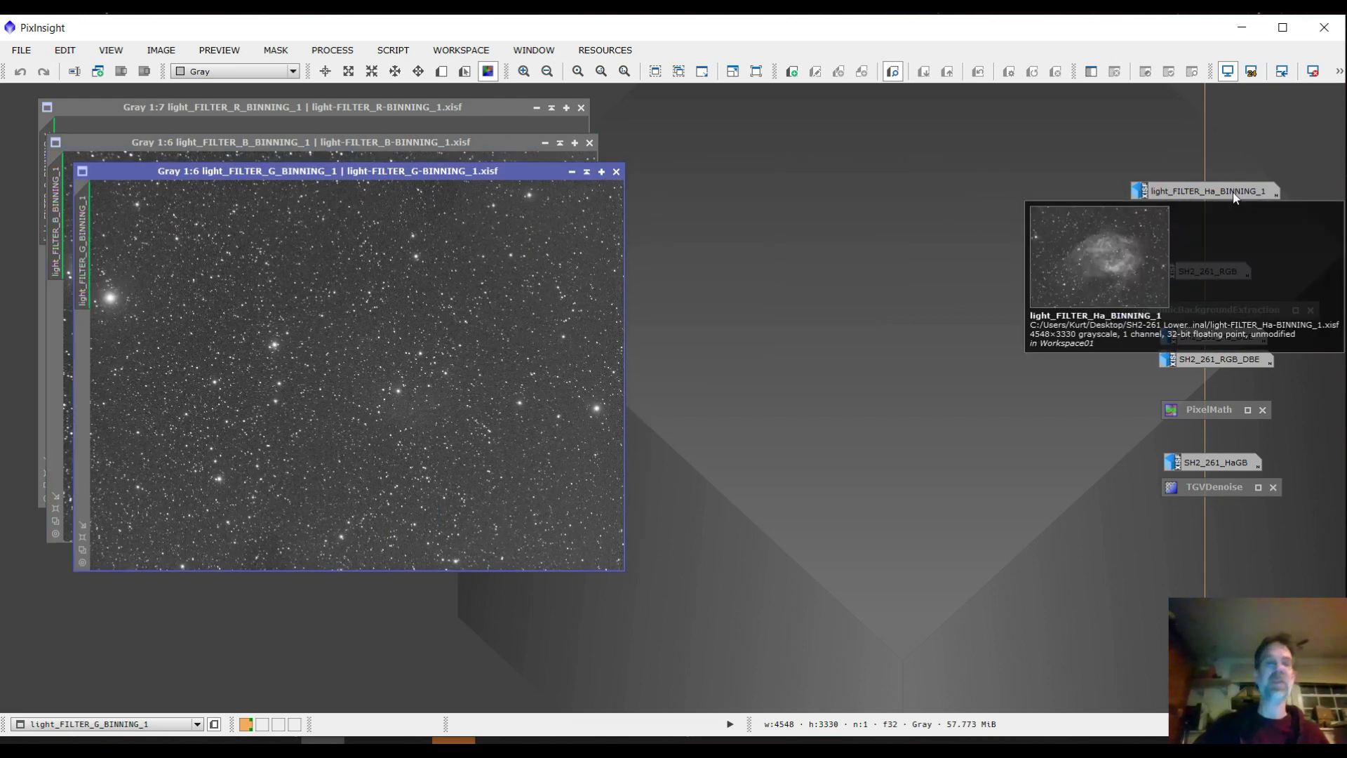
{"action": "double_click", "coordinate": [1235, 195]}
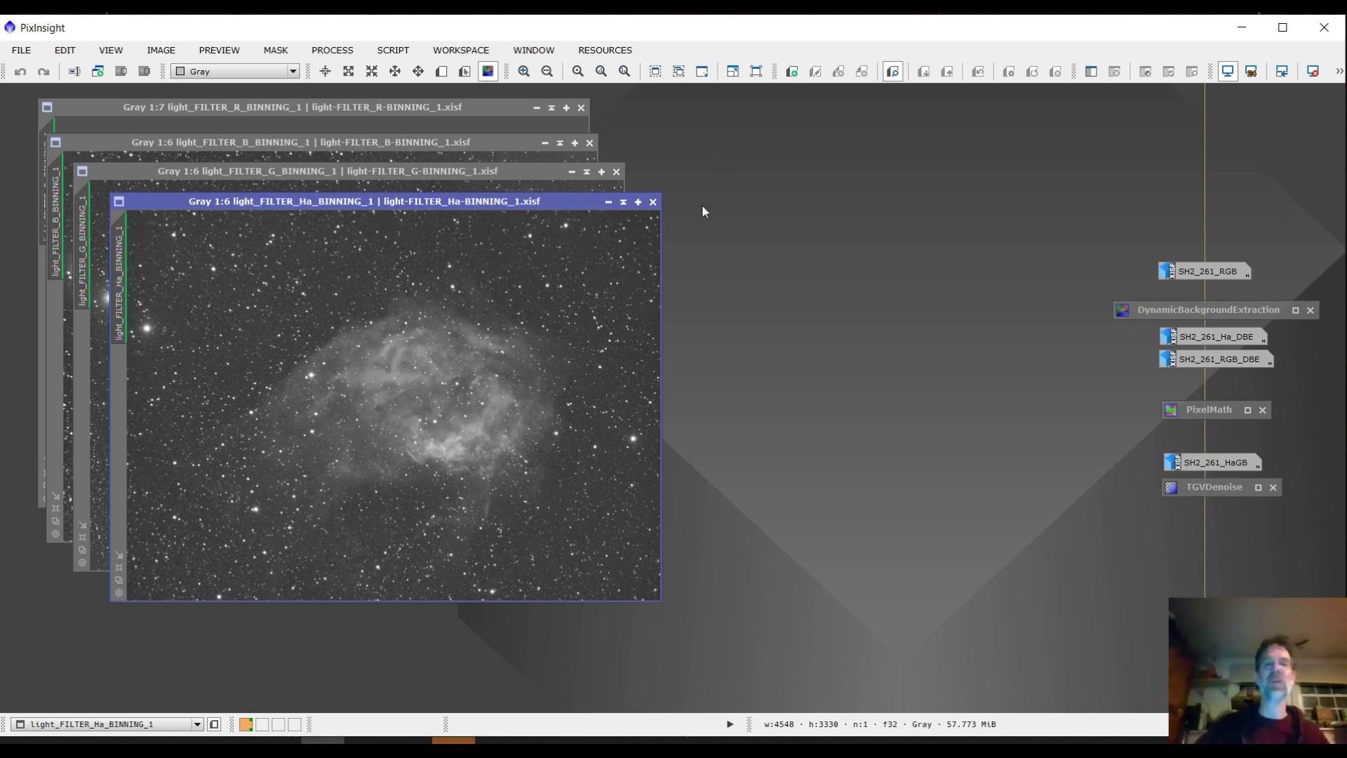
Iconize the Ha, green, blue and red filter images again.
{"action": "left_click", "coordinate": [608, 204]}
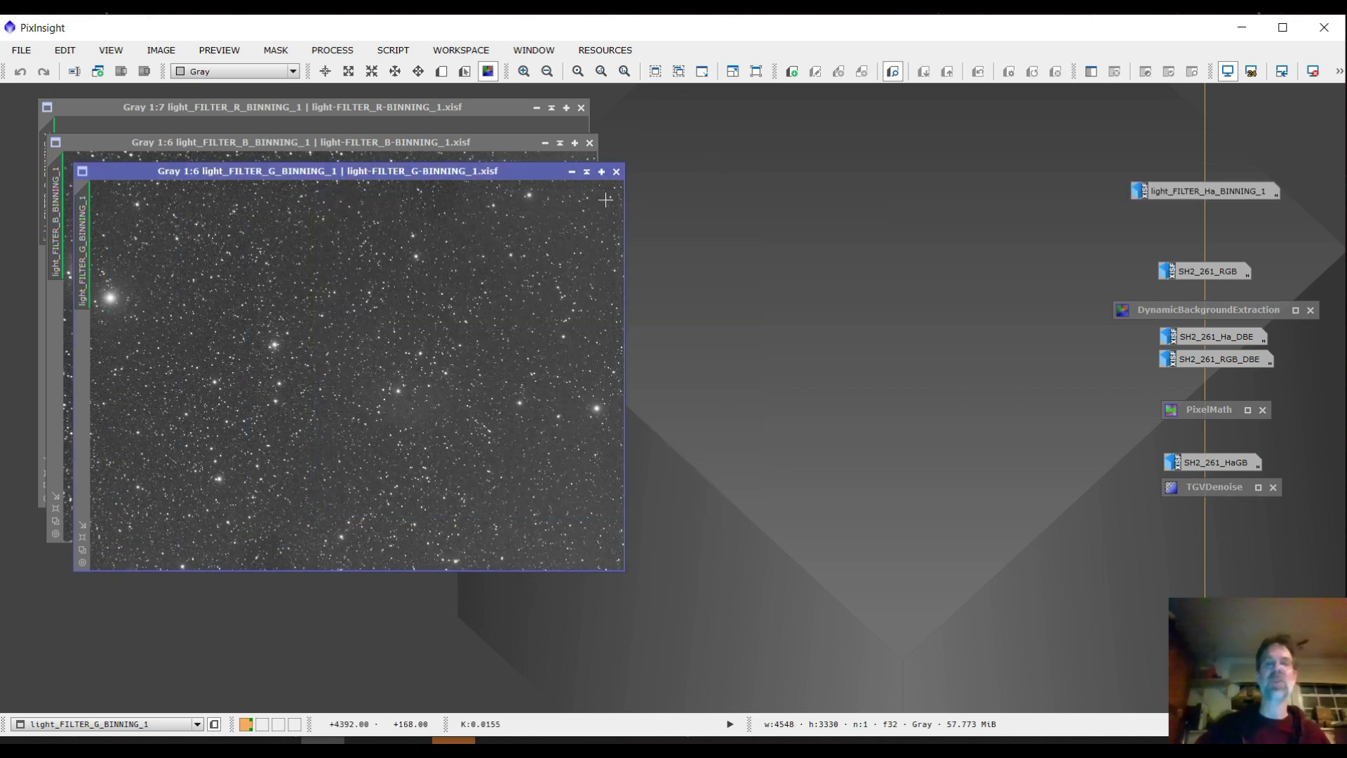
{"action": "left_click", "coordinate": [573, 173]}
{"action": "left_click", "coordinate": [546, 143]}
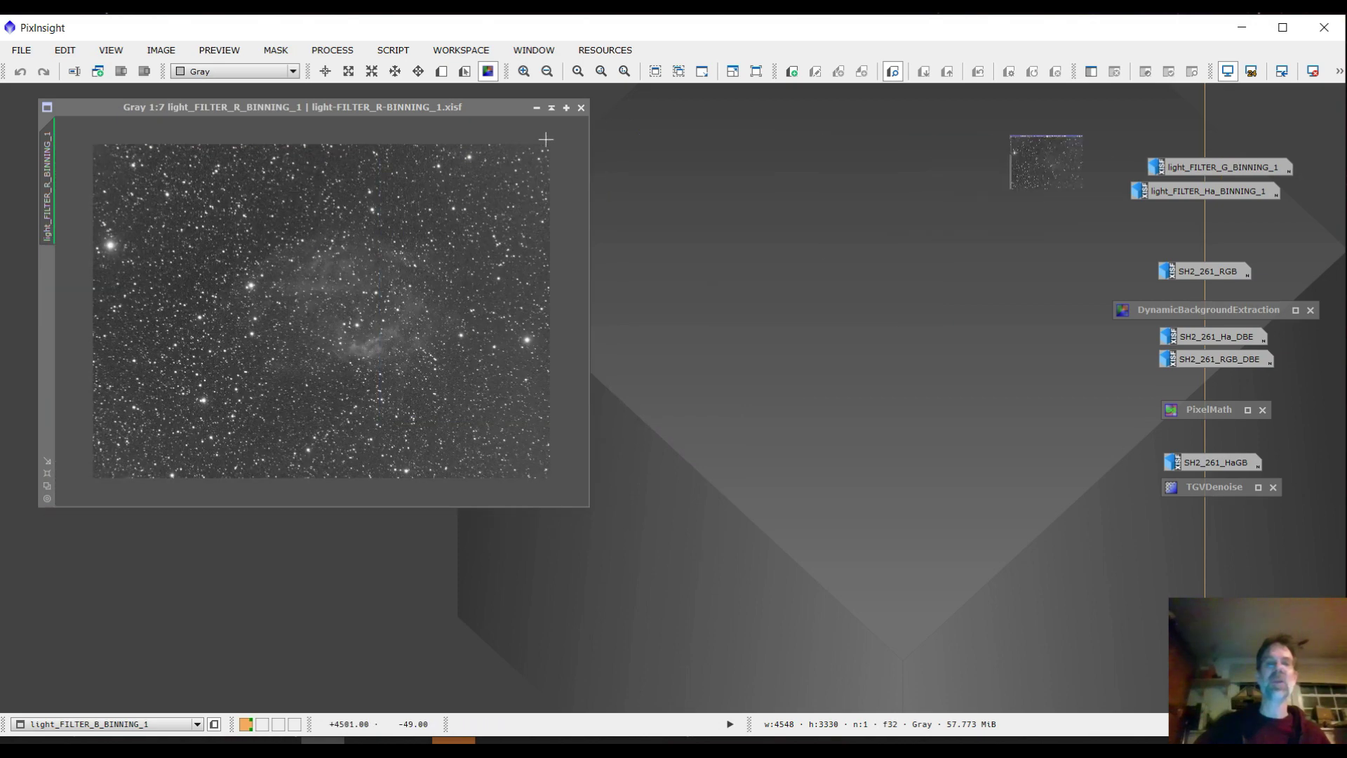
{"action": "left_click", "coordinate": [536, 109]}
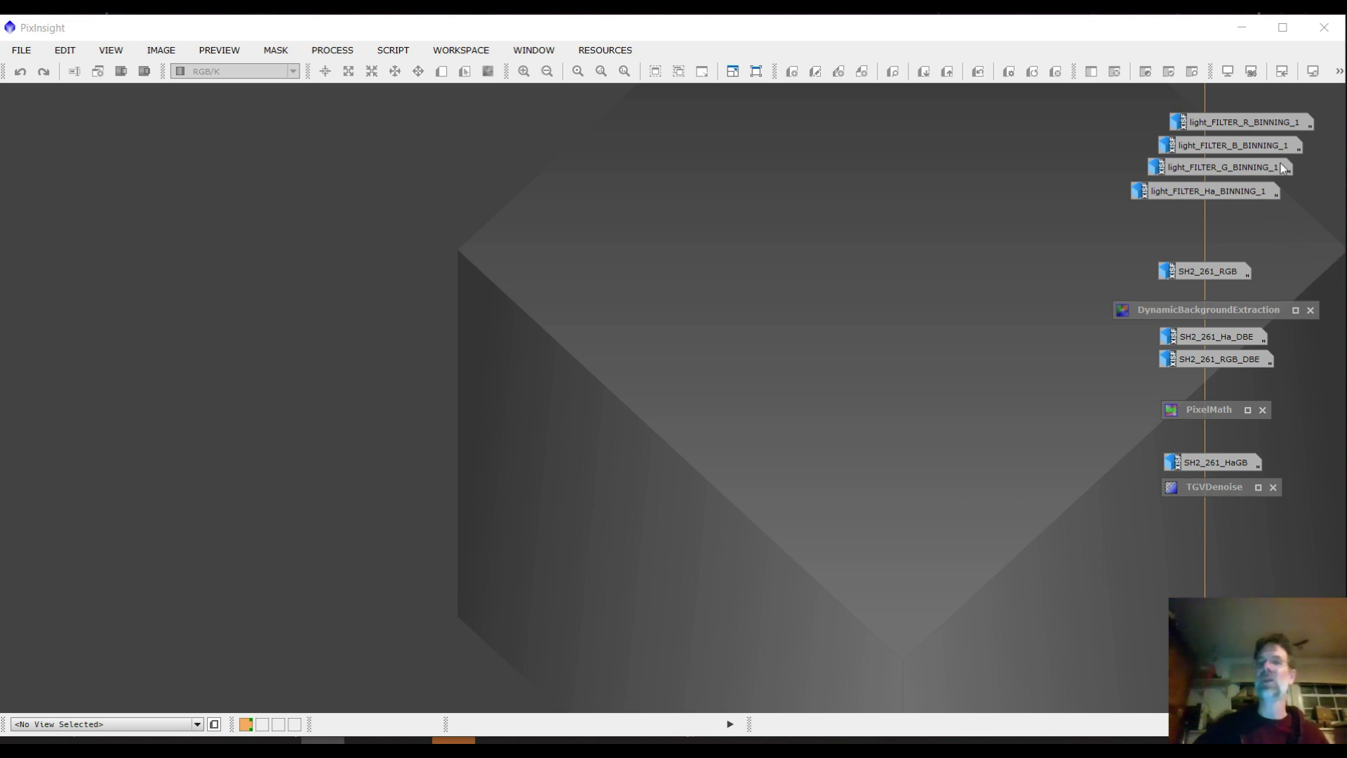
Open the SH2_261_RGB color image and position its window.
{"action": "left_click", "coordinate": [1201, 271]}
{"action": "double_click", "coordinate": [1201, 271]}
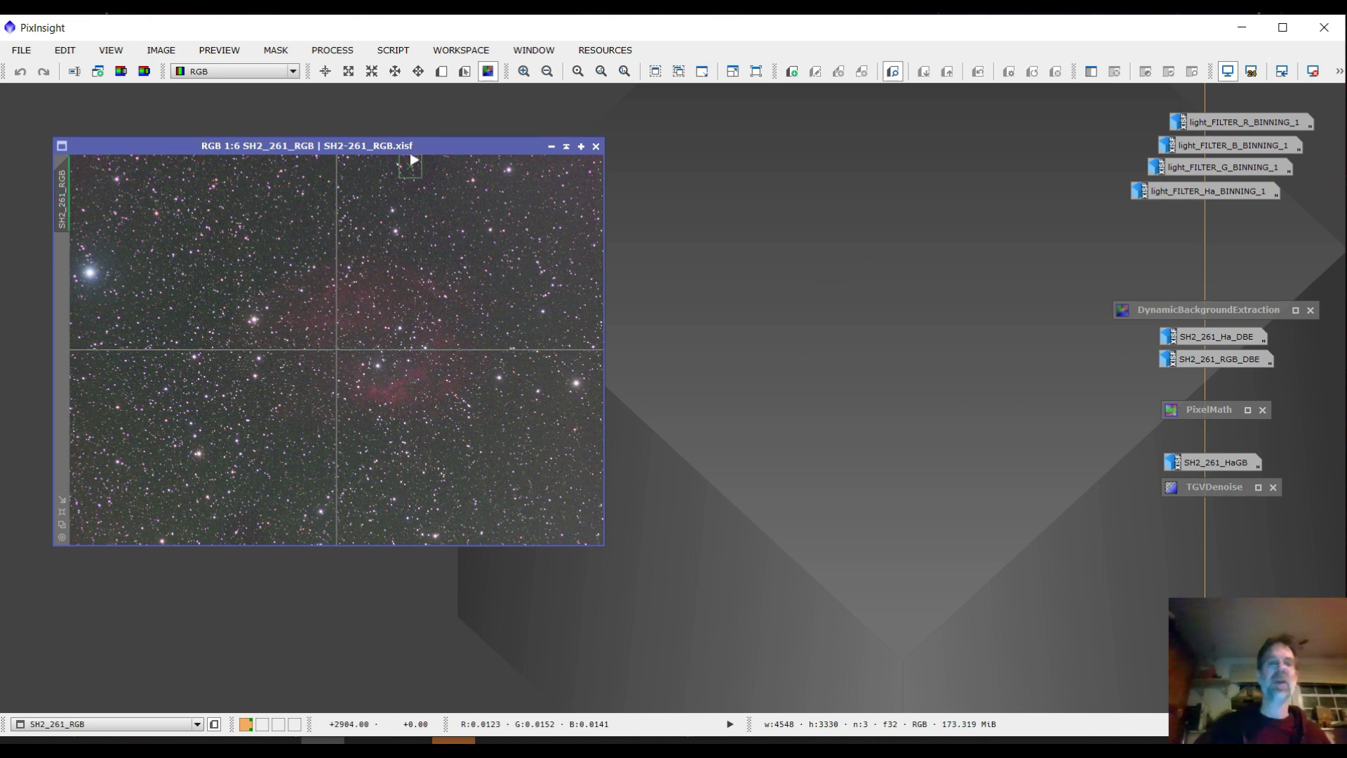
{"action": "left_click_drag", "start_coordinate": [421, 145], "coordinate": [406, 132]}
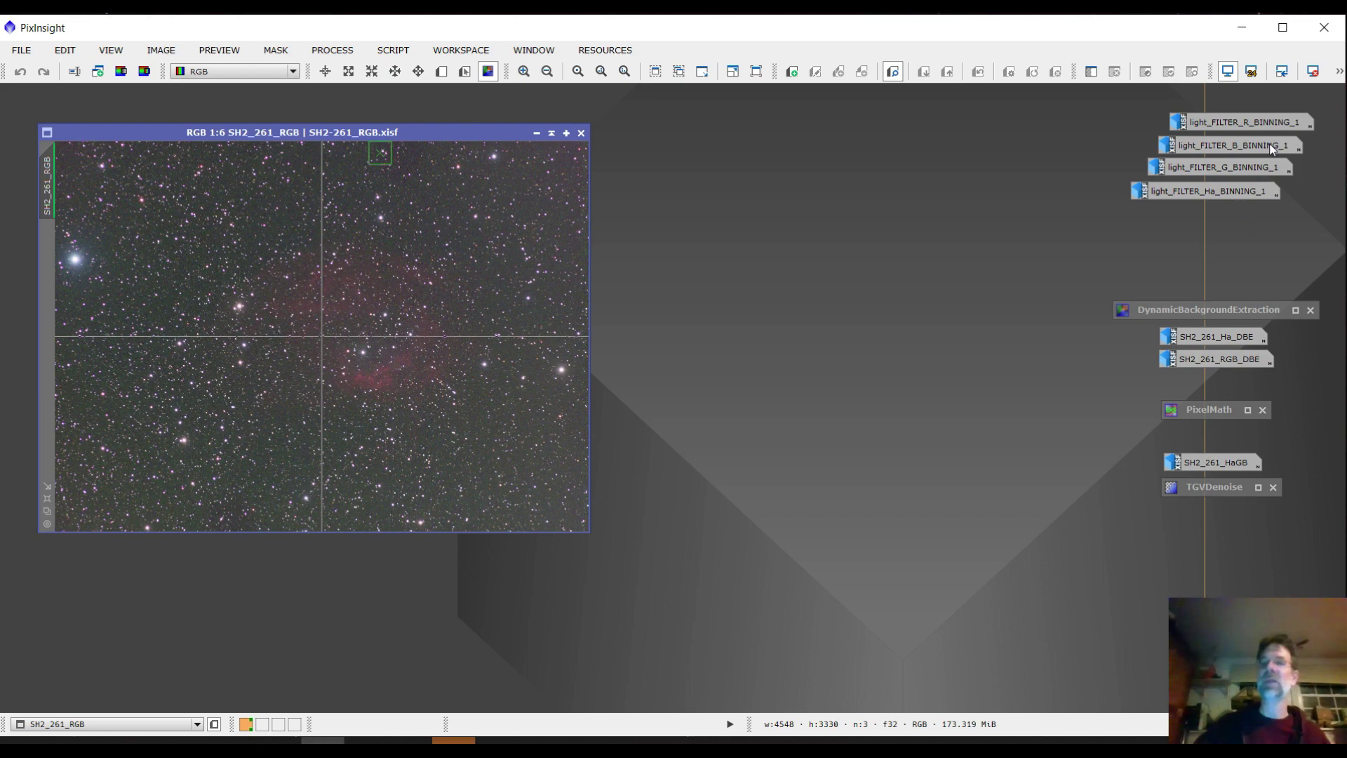
Reopen the Ha image alongside SH2_261_RGB and load the saved DynamicBackgroundExtraction settings.
{"action": "double_click", "coordinate": [1233, 192]}
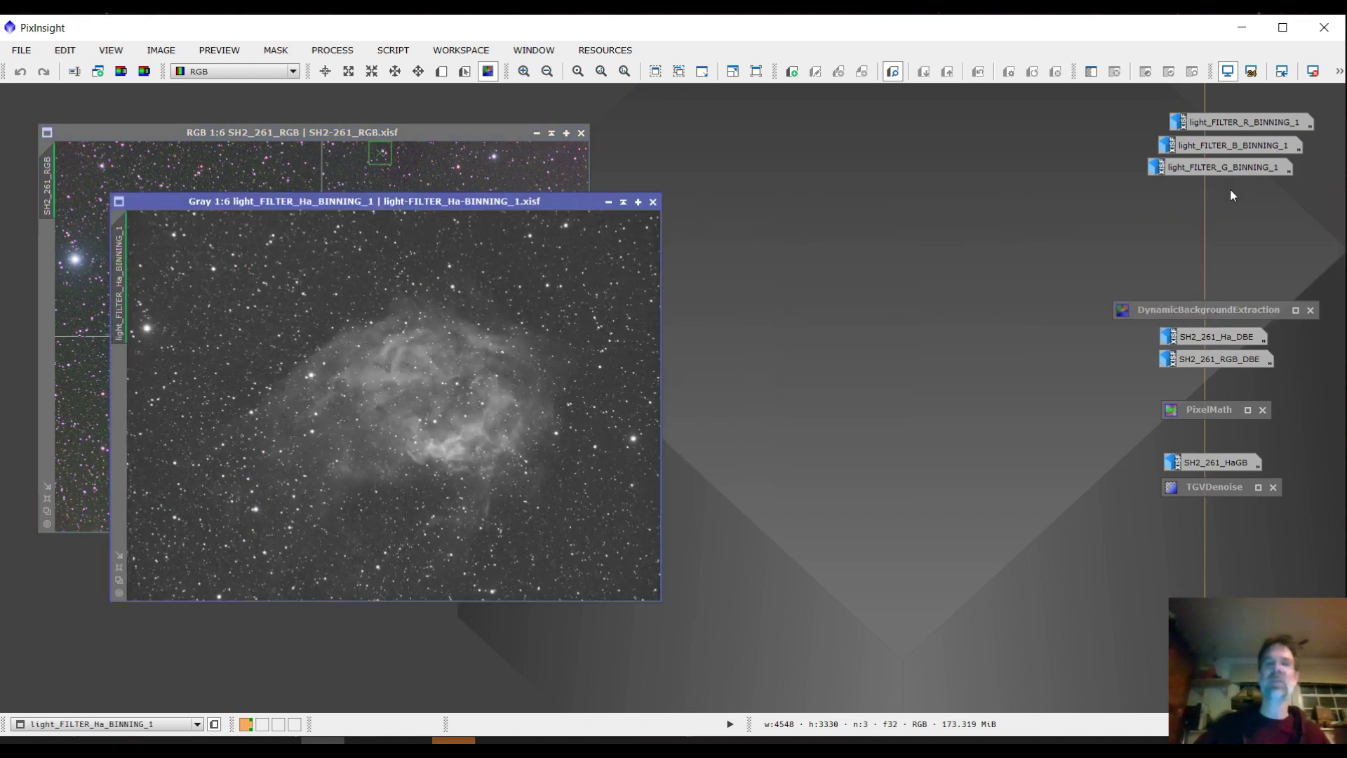
{"action": "left_click_drag", "start_coordinate": [493, 202], "coordinate": [879, 122]}
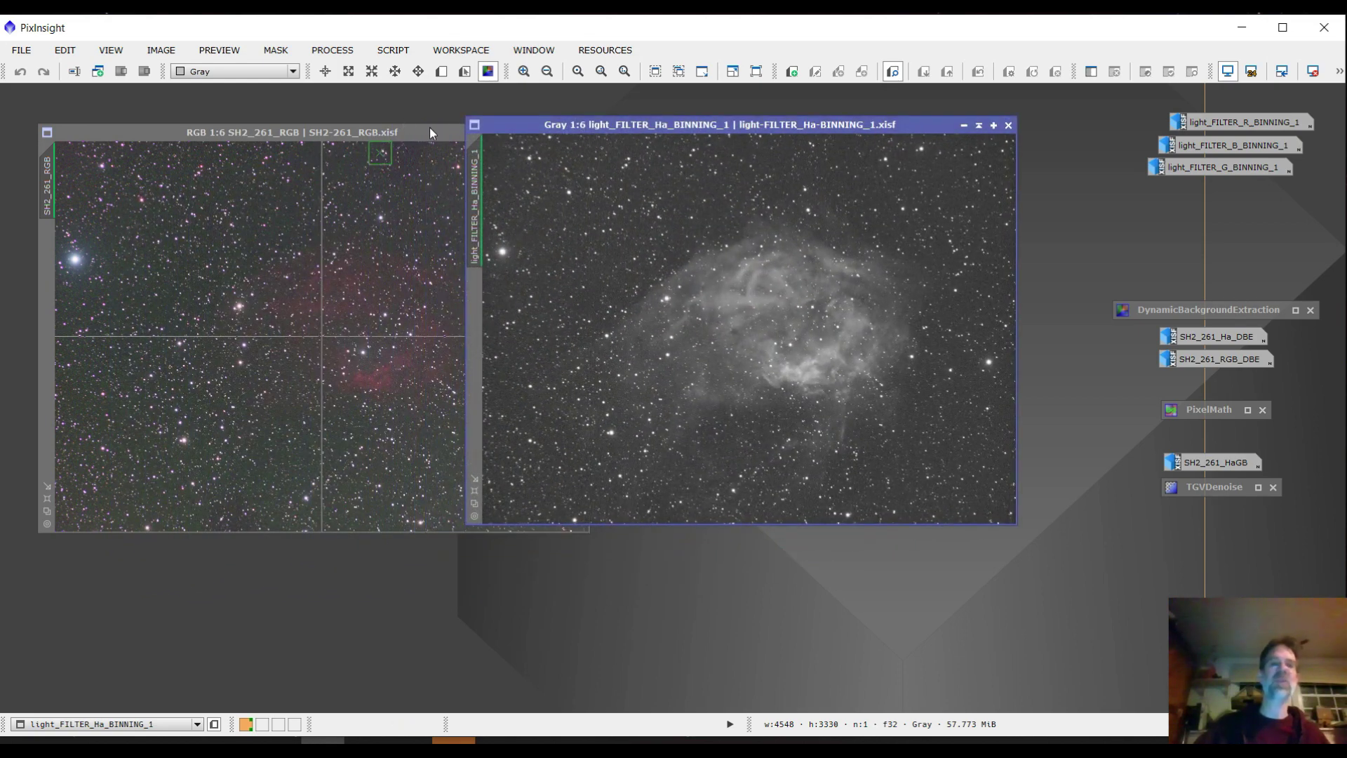
{"action": "left_click_drag", "start_coordinate": [655, 131], "coordinate": [218, 175]}
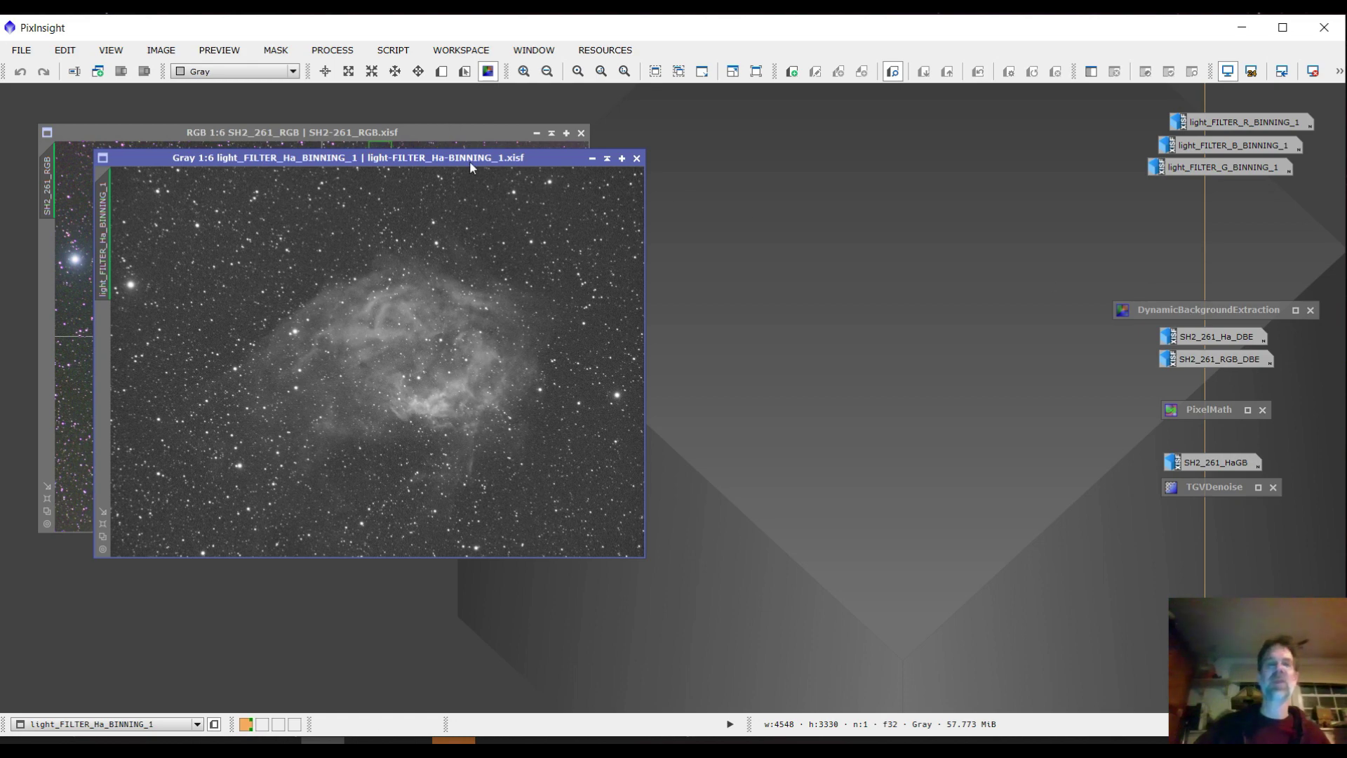
{"action": "left_click_drag", "start_coordinate": [470, 162], "coordinate": [459, 255]}
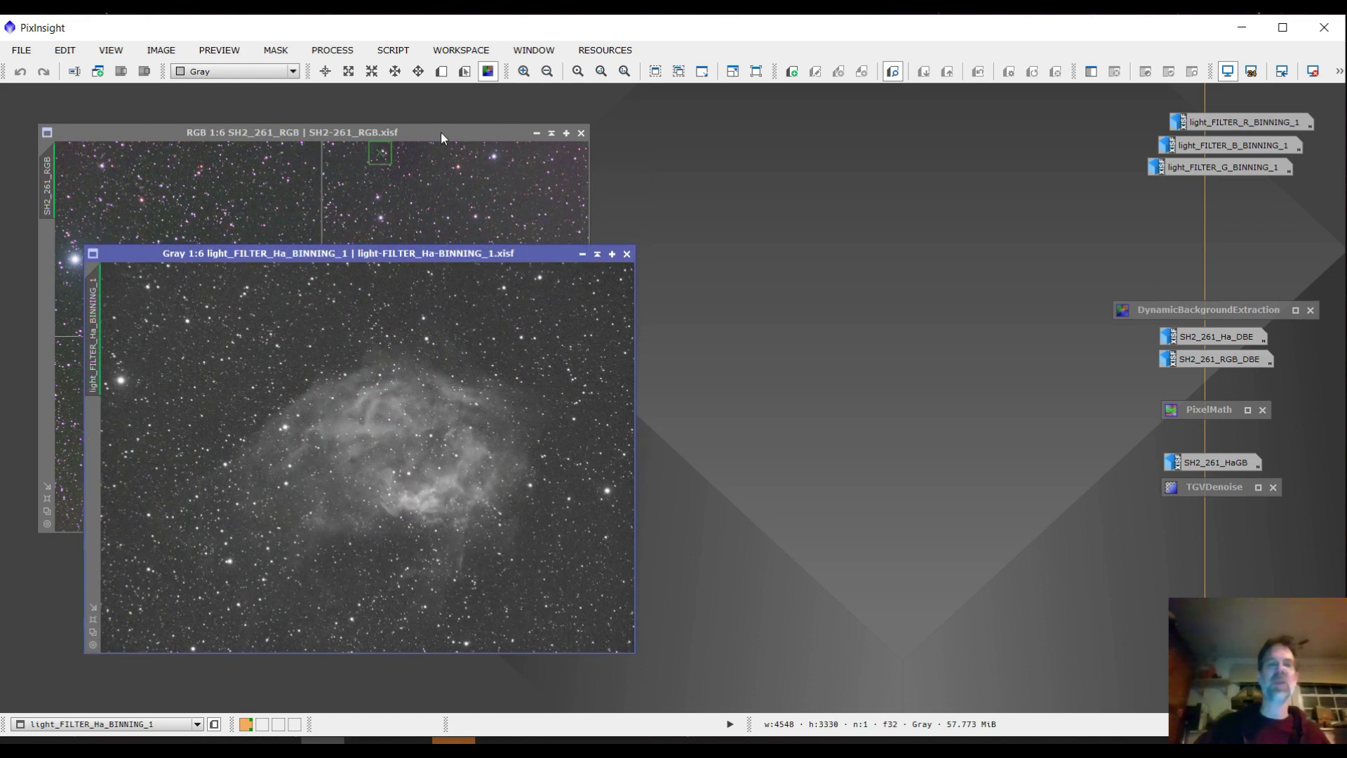
{"action": "left_click", "coordinate": [440, 132]}
{"action": "double_click", "coordinate": [1176, 309]}
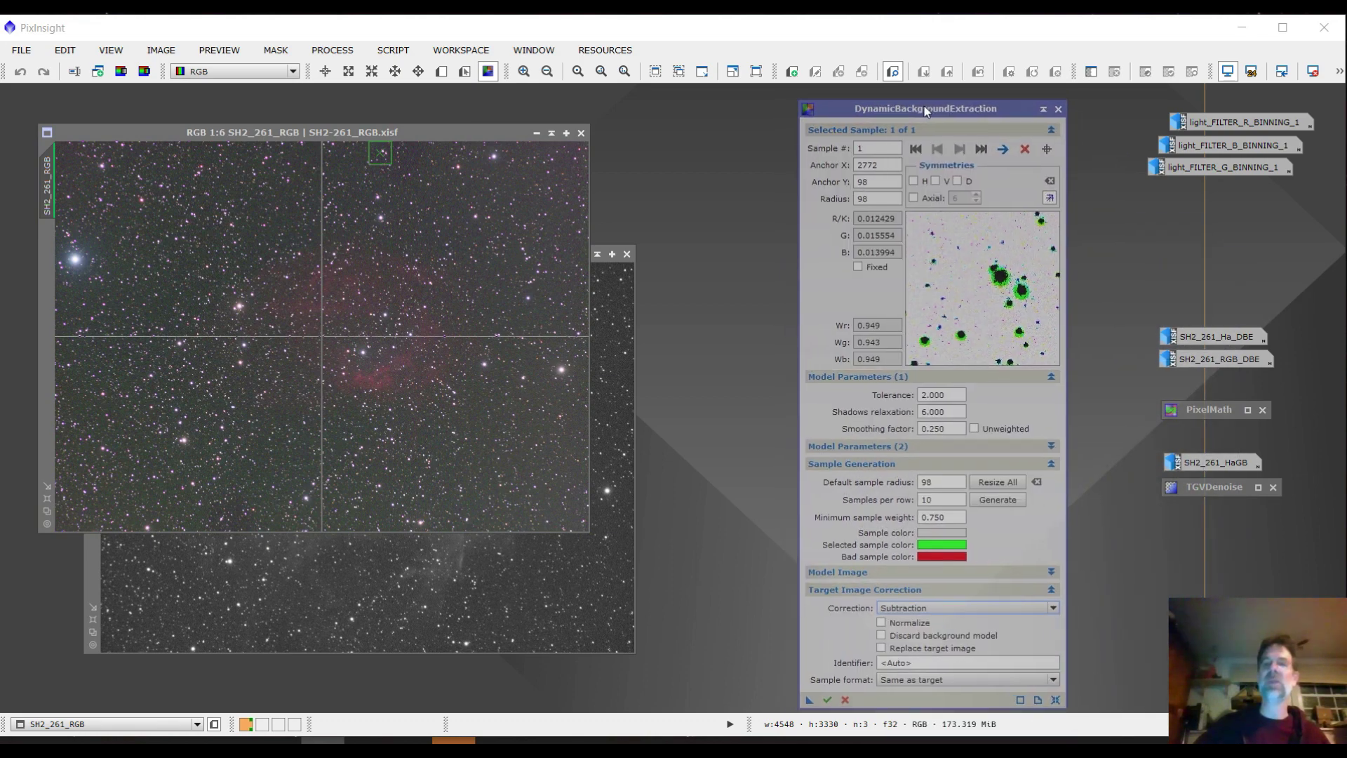
Generate 87 DBE background samples on SH2_261_RGB, move one, then try closing the image.
{"action": "left_click_drag", "start_coordinate": [924, 106], "coordinate": [924, 106]}
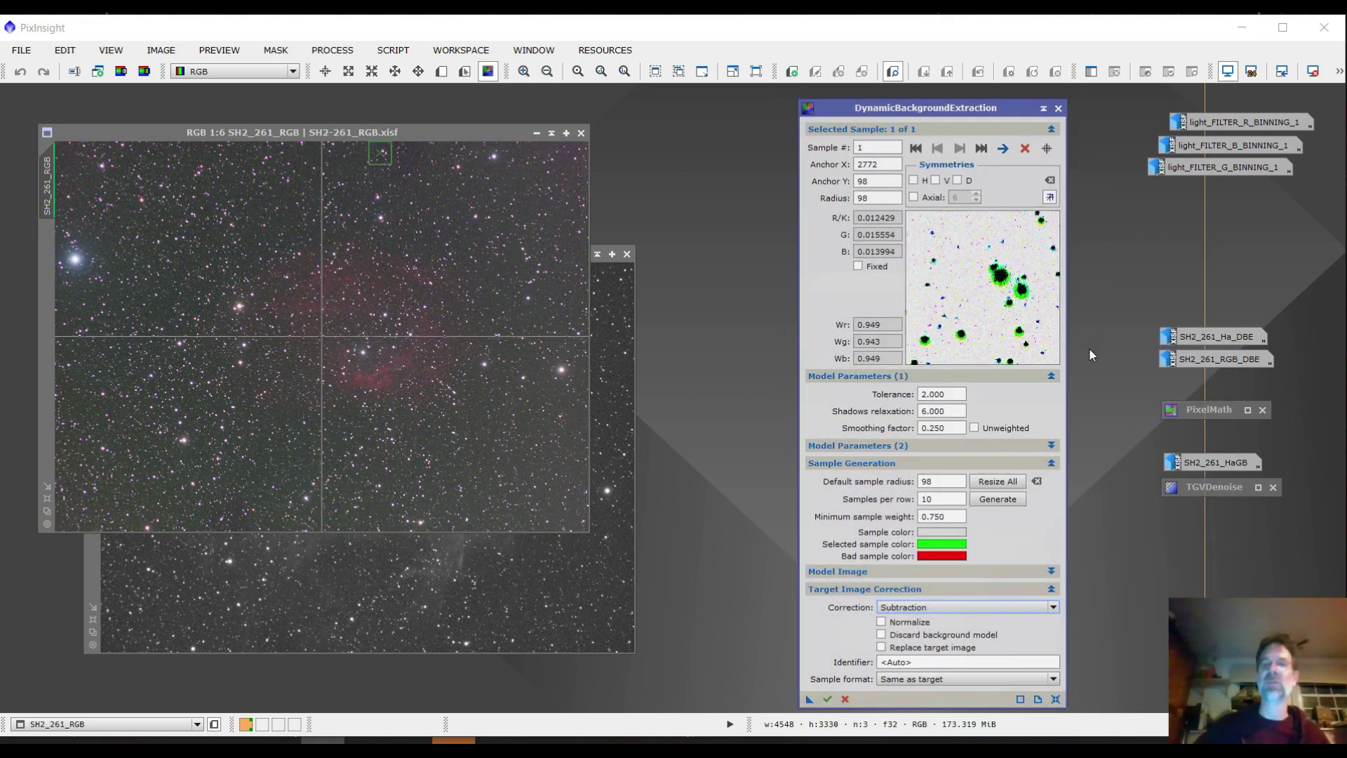
{"action": "left_click_drag", "start_coordinate": [976, 111], "coordinate": [983, 104]}
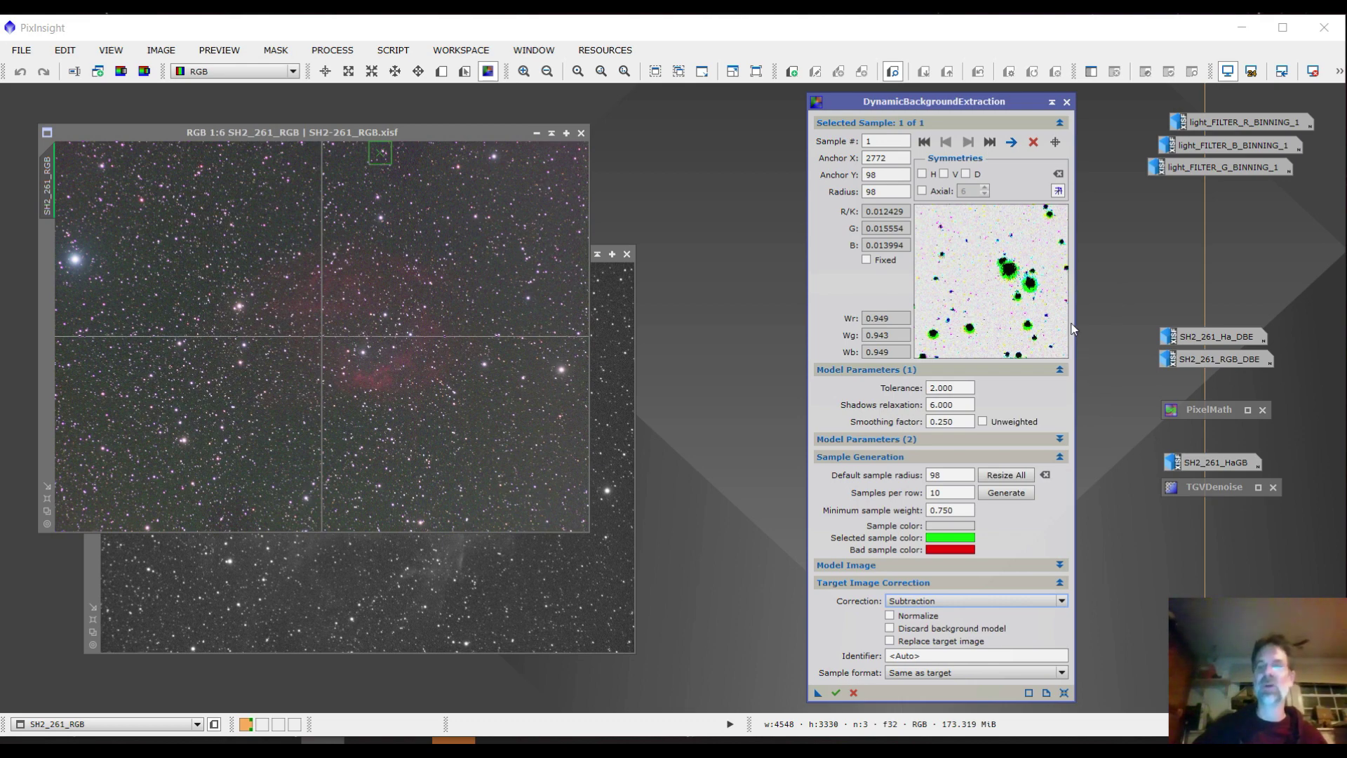
{"action": "left_click_drag", "start_coordinate": [1000, 104], "coordinate": [1014, 103]}
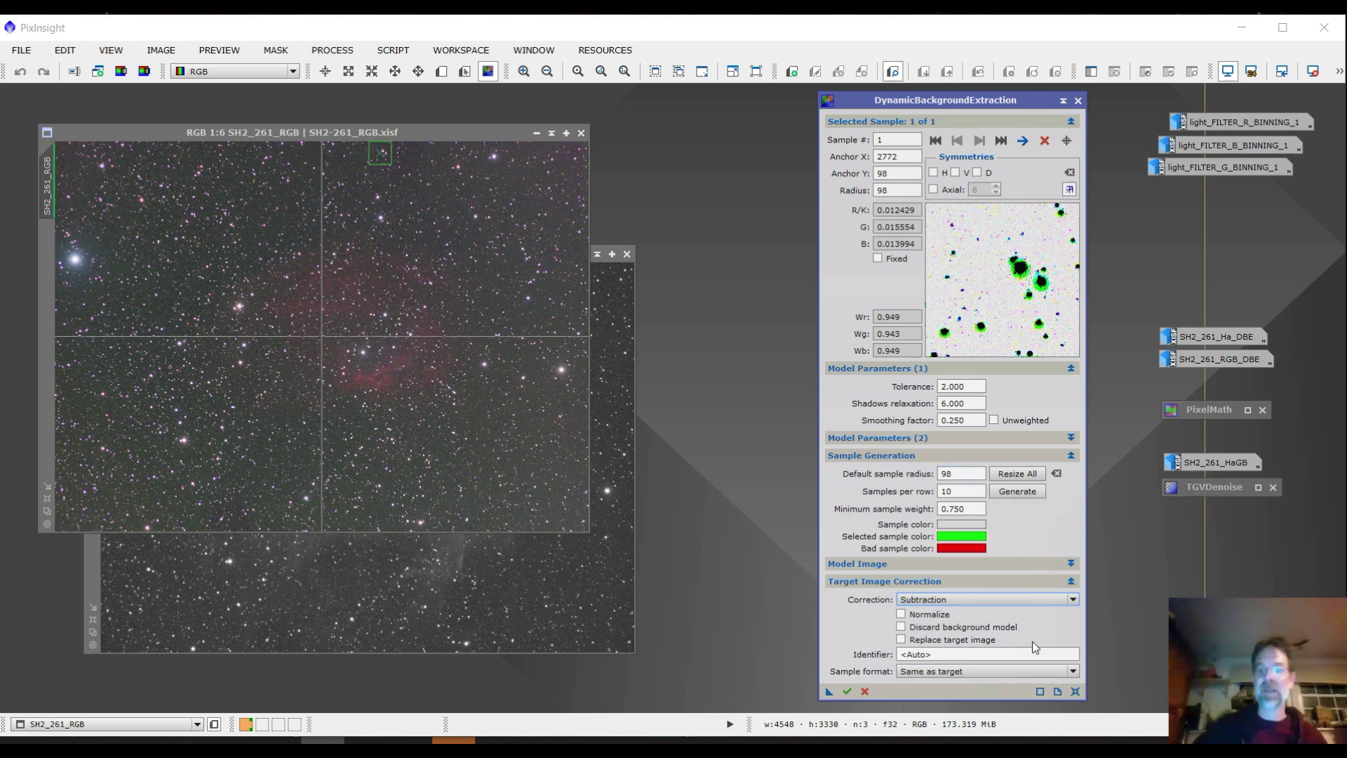
{"action": "left_click", "coordinate": [1030, 494]}
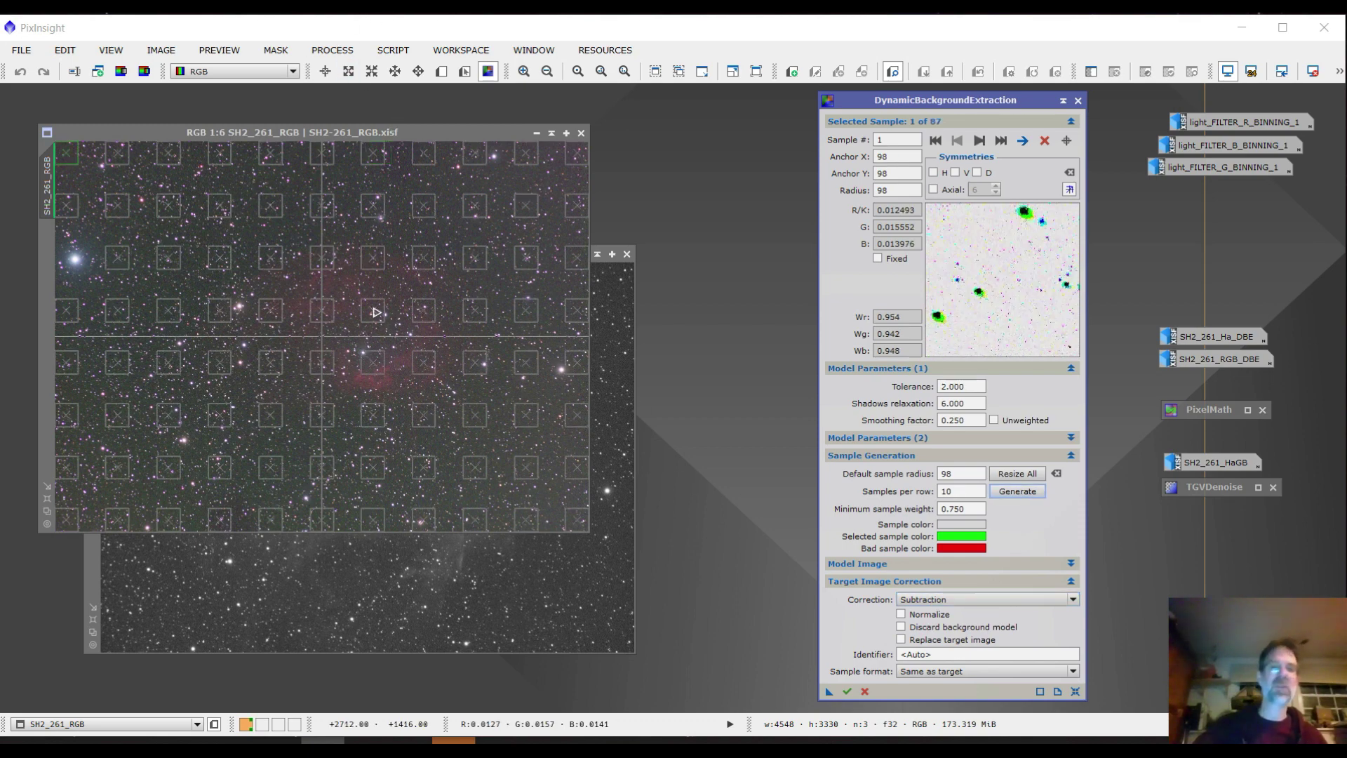
{"action": "left_click_drag", "start_coordinate": [377, 312], "coordinate": [395, 298]}
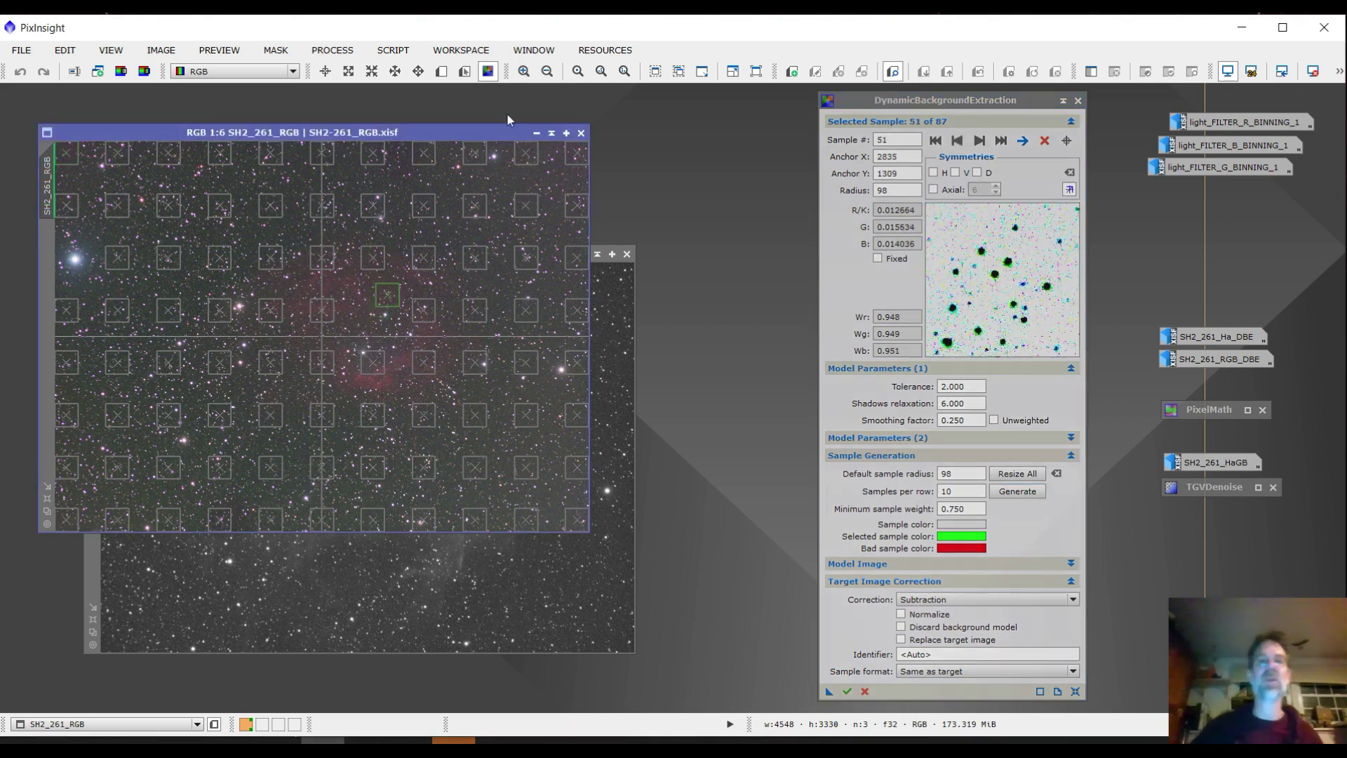
{"action": "left_click", "coordinate": [582, 132]}
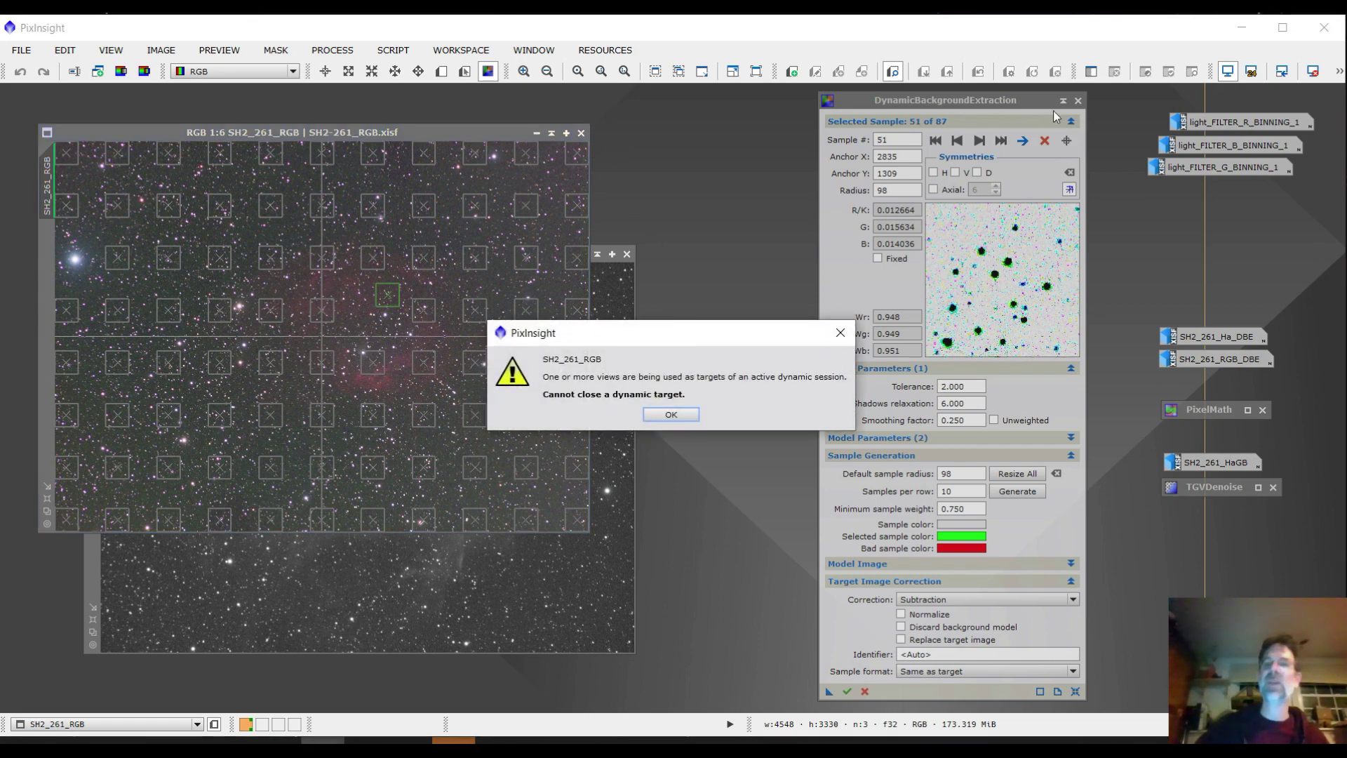
Dismiss the cannot-close warning and cancel the DBE session.
{"action": "left_click", "coordinate": [672, 414]}
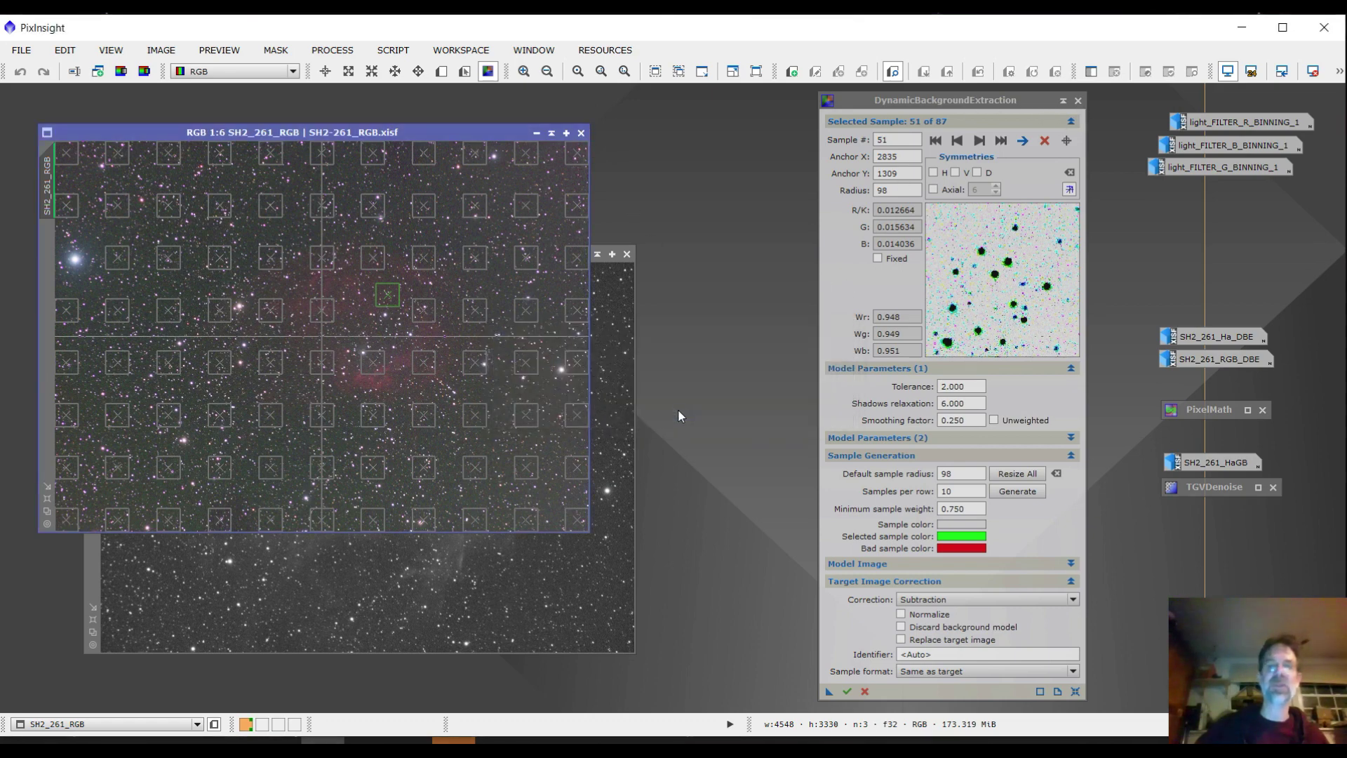
{"action": "left_click", "coordinate": [1078, 102]}
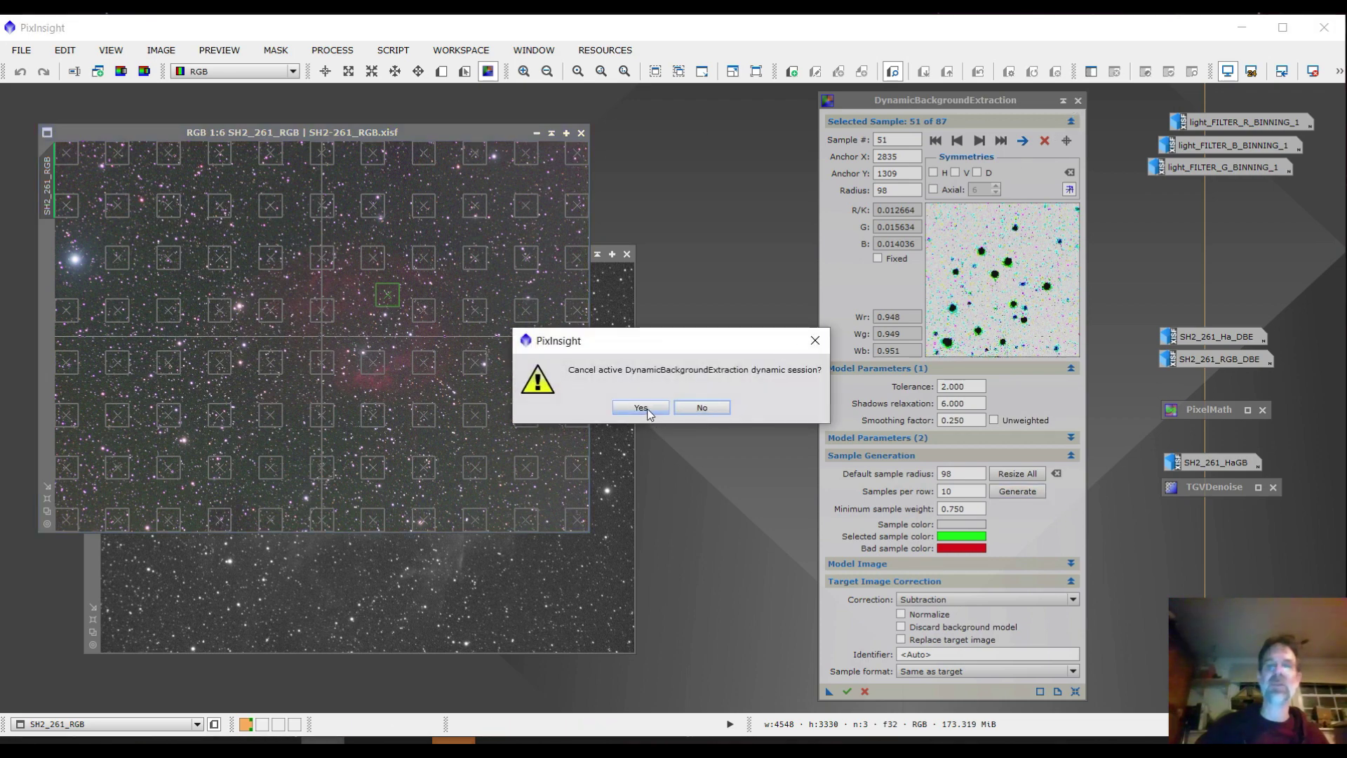
{"action": "left_click", "coordinate": [691, 409]}
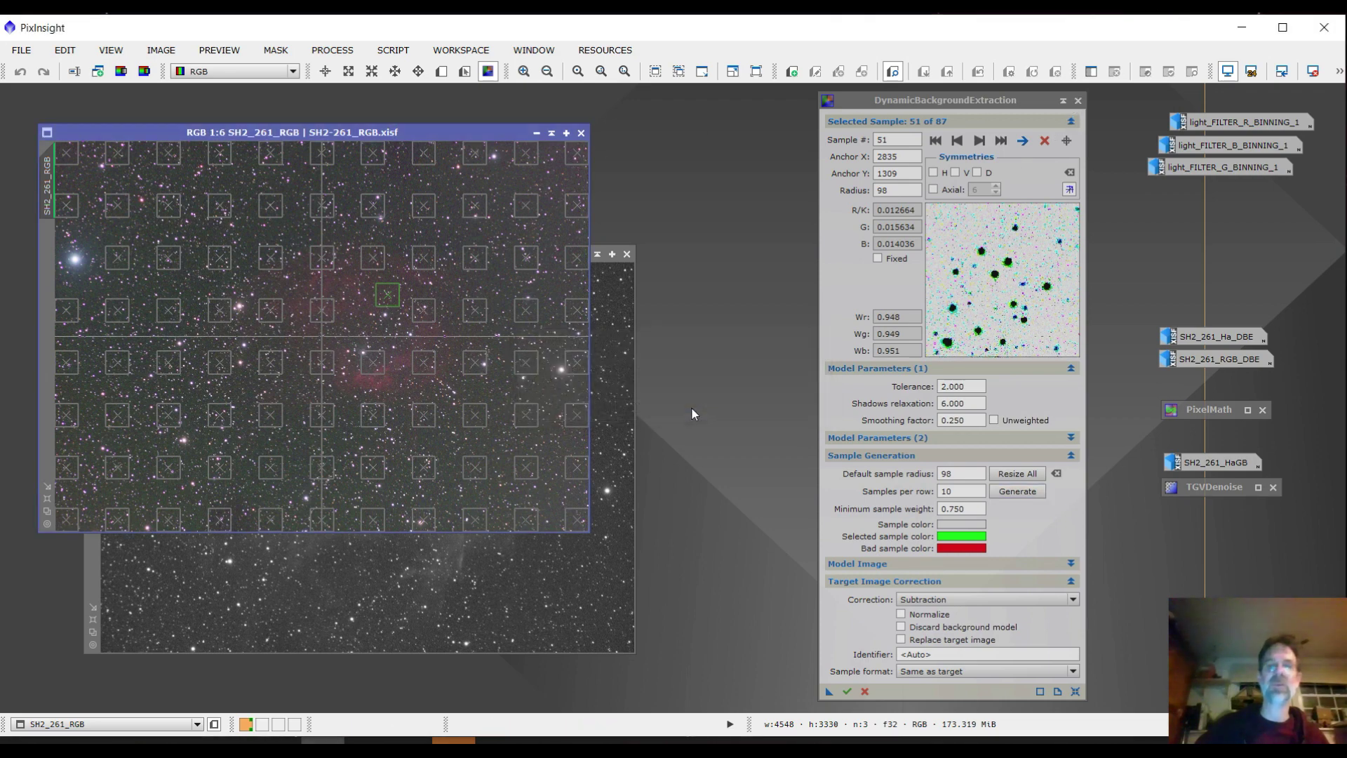
Iconize the DBE panel, the SH2_261_RGB image and the Ha image.
{"action": "left_click", "coordinate": [581, 134]}
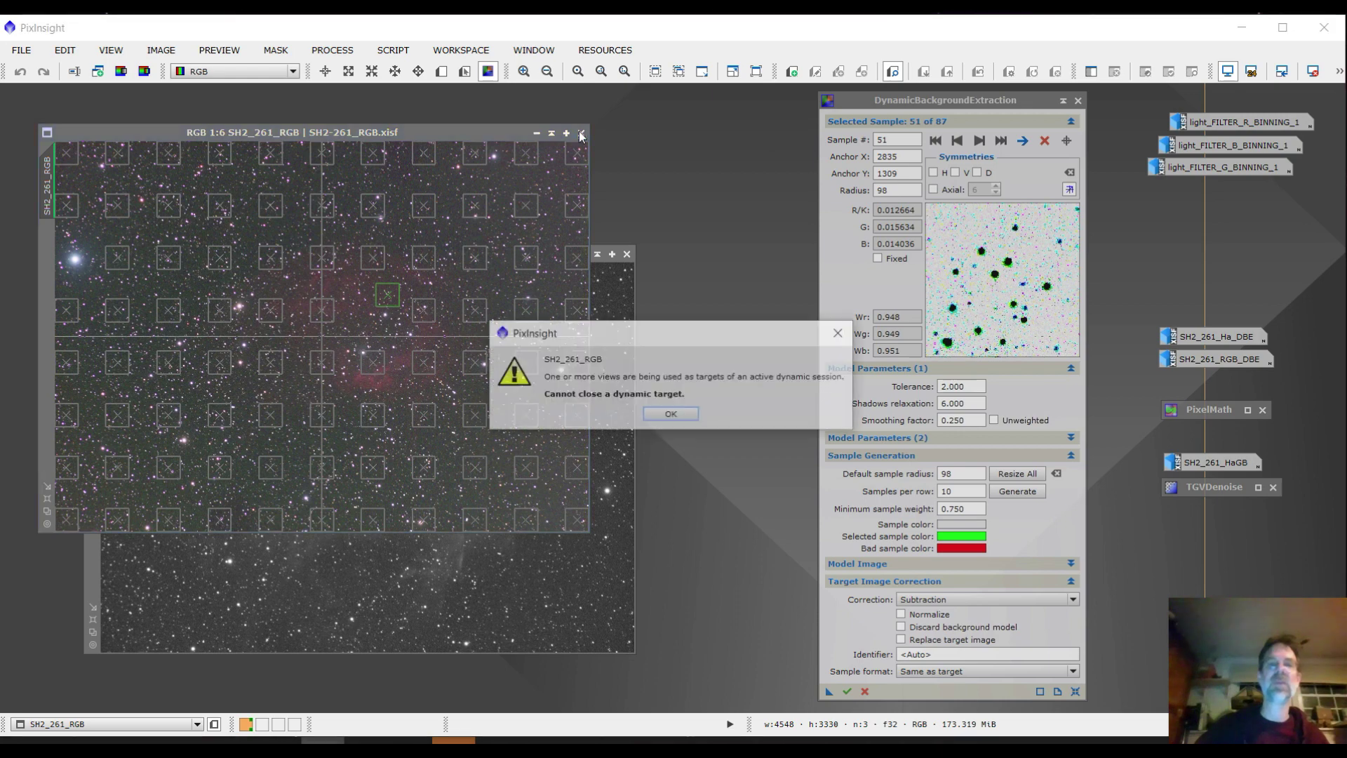
{"action": "left_click", "coordinate": [675, 420]}
{"action": "left_click", "coordinate": [1063, 101]}
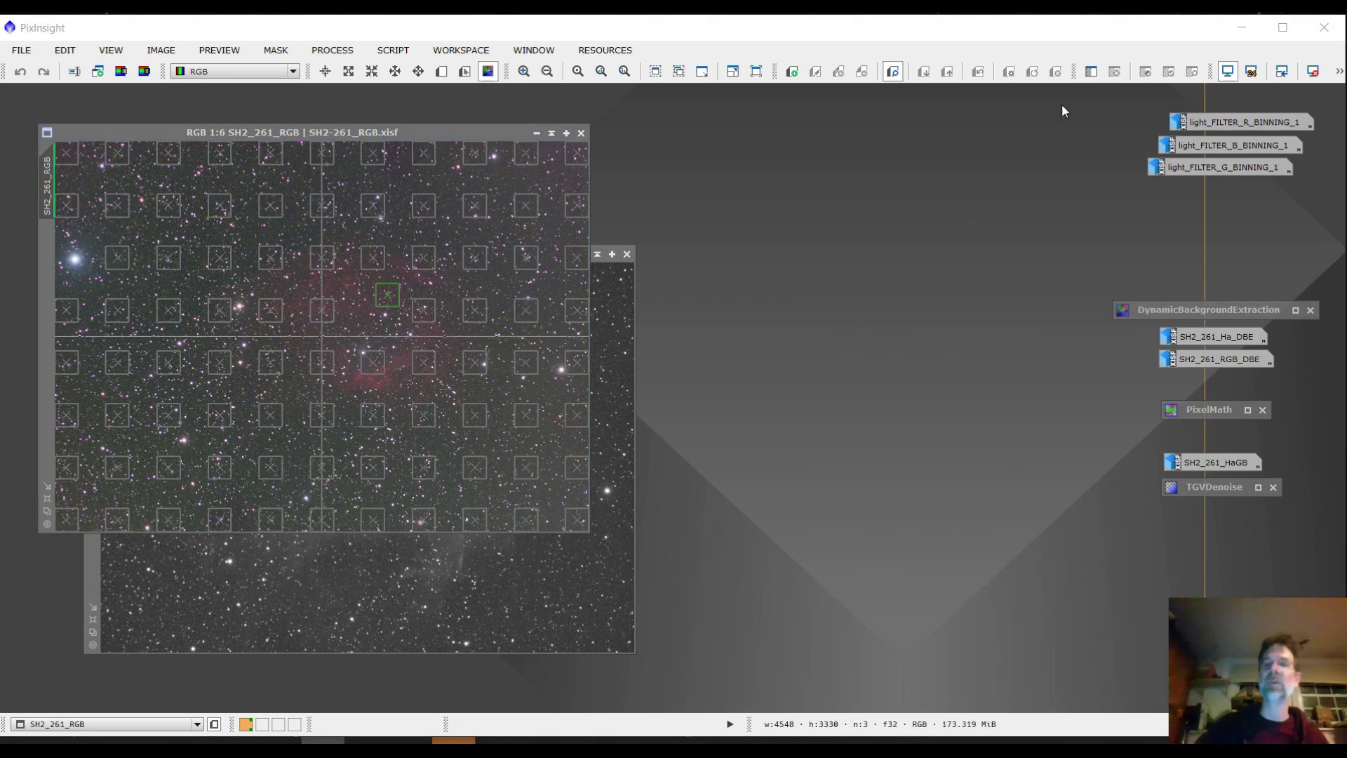
{"action": "left_click", "coordinate": [537, 133]}
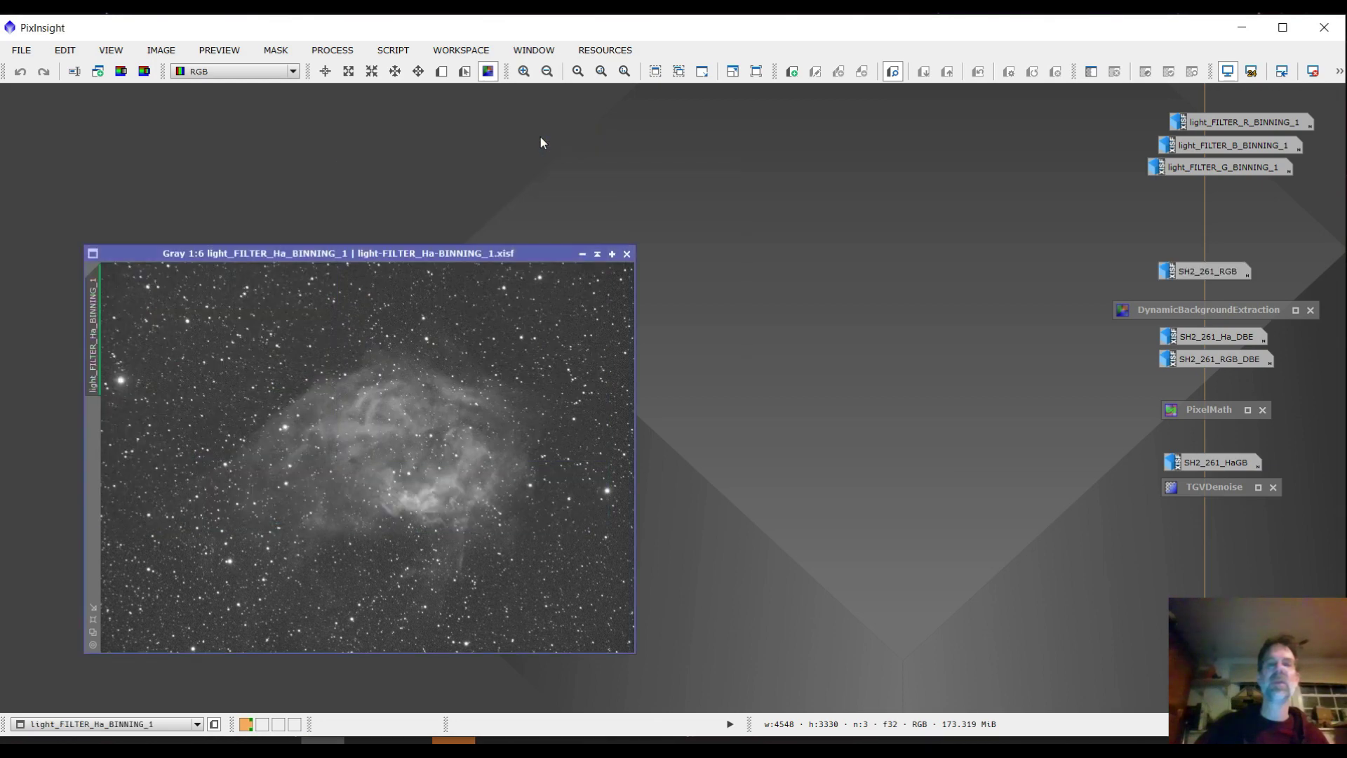
{"action": "left_click", "coordinate": [583, 255]}
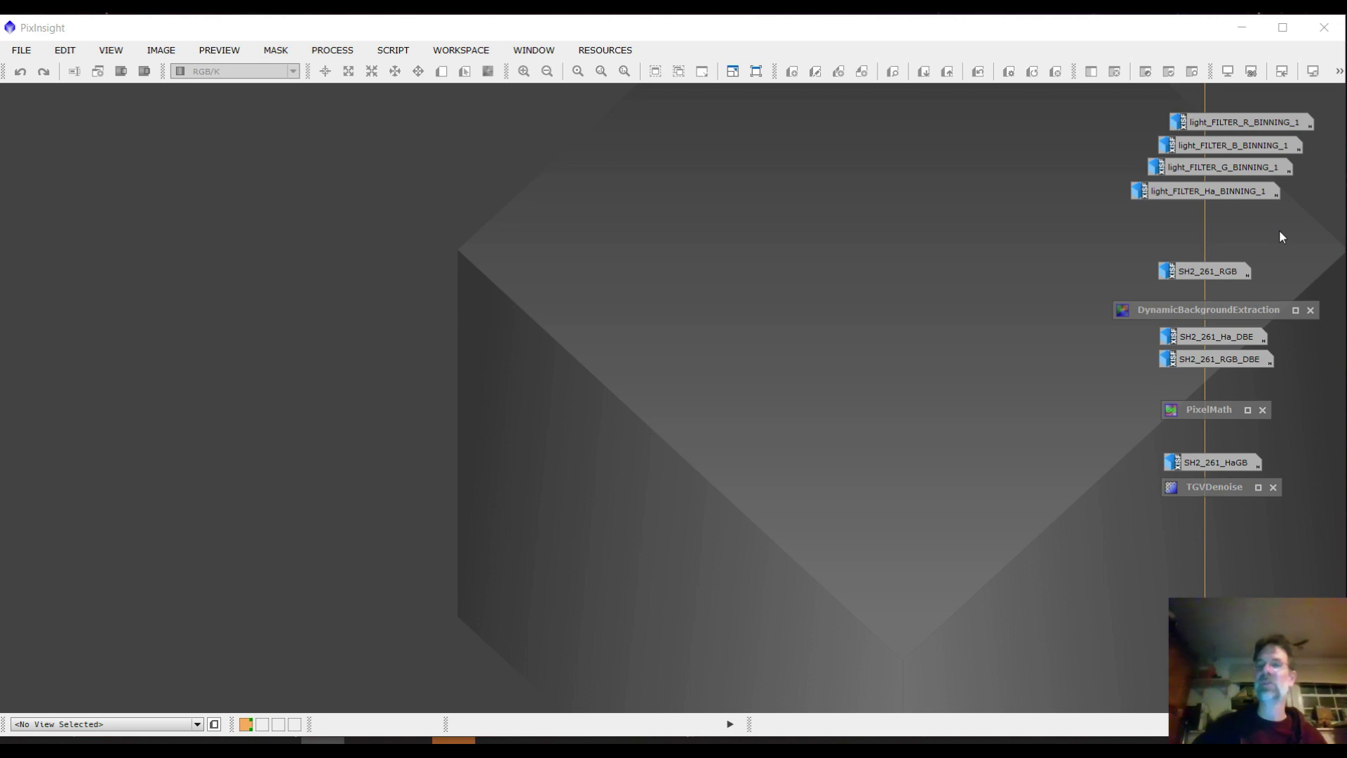
Open SH2_261_RGB_DBE and SH2_261_Ha_DBE to inspect them, then iconize both.
{"action": "double_click", "coordinate": [1236, 361]}
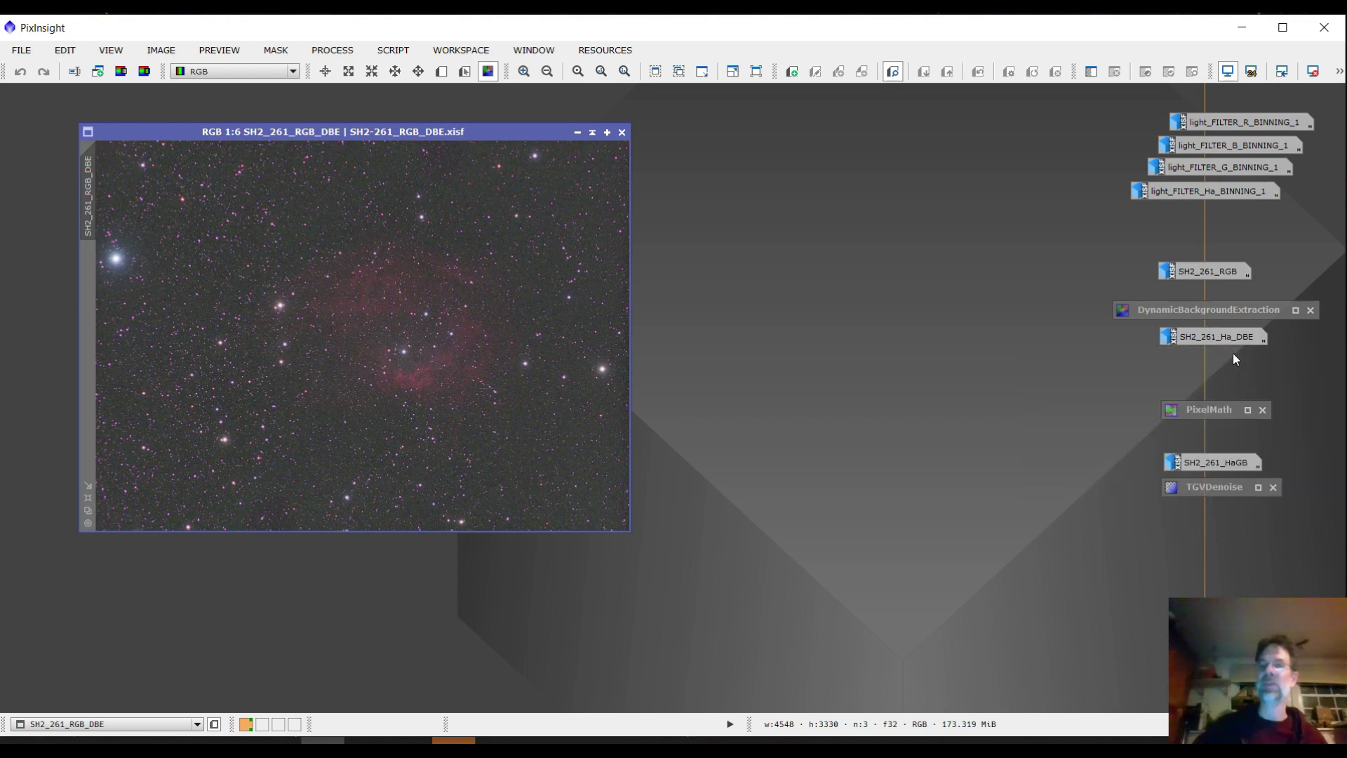
{"action": "double_click", "coordinate": [1227, 336]}
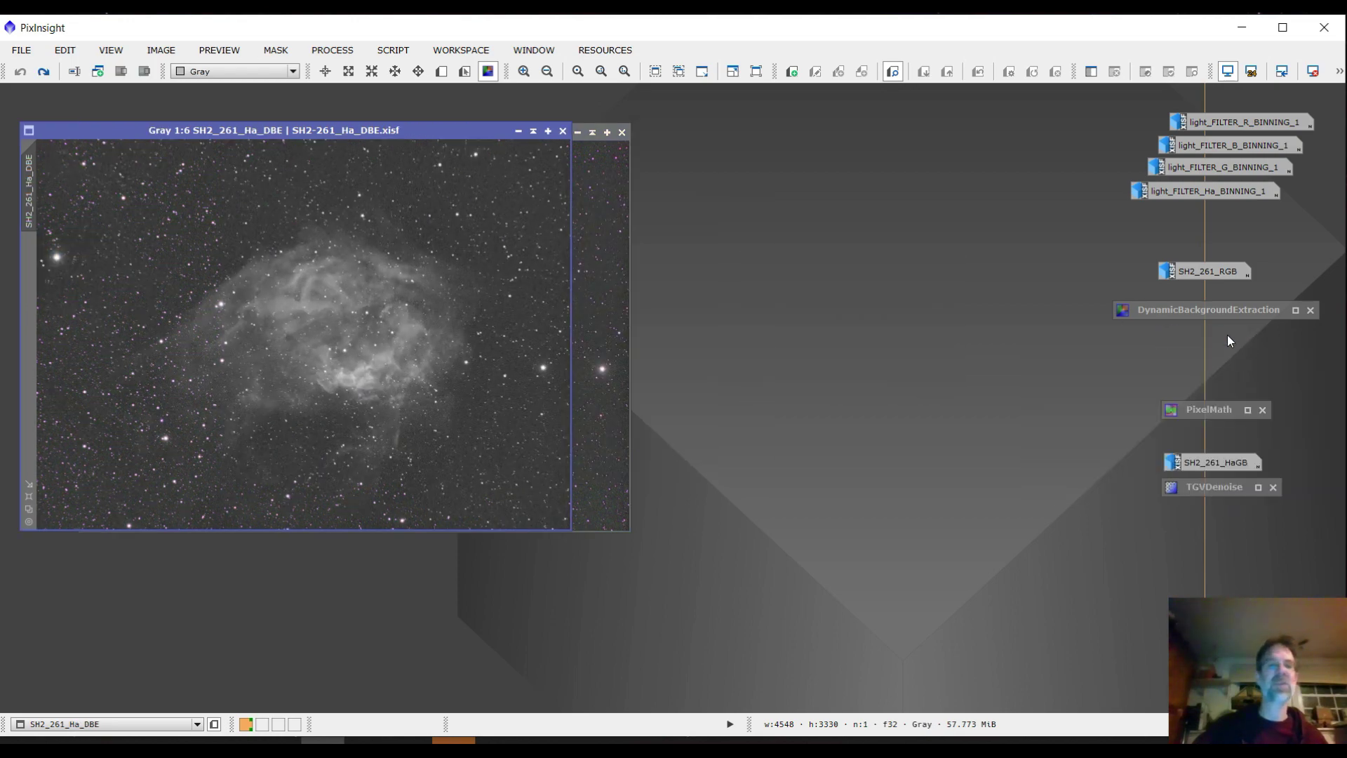
{"action": "left_click", "coordinate": [519, 130]}
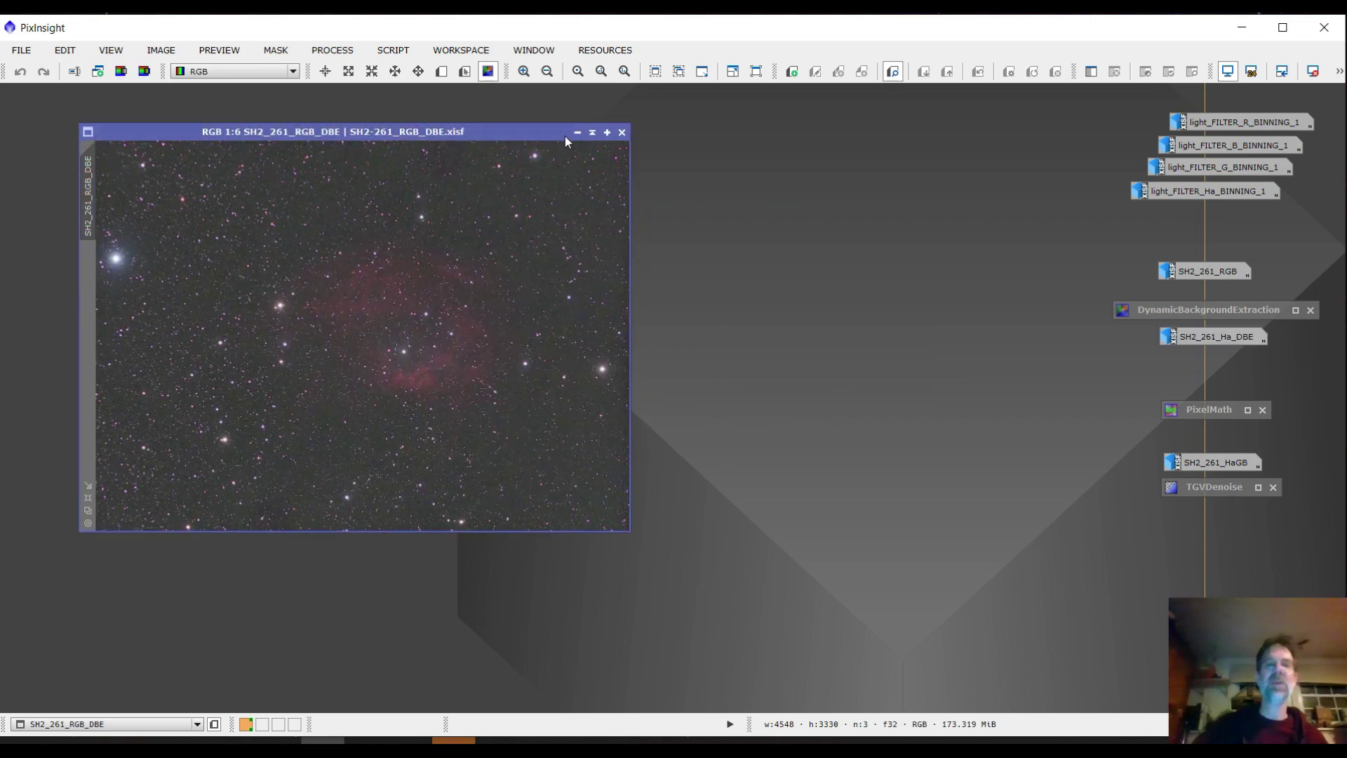
{"action": "left_click", "coordinate": [693, 176]}
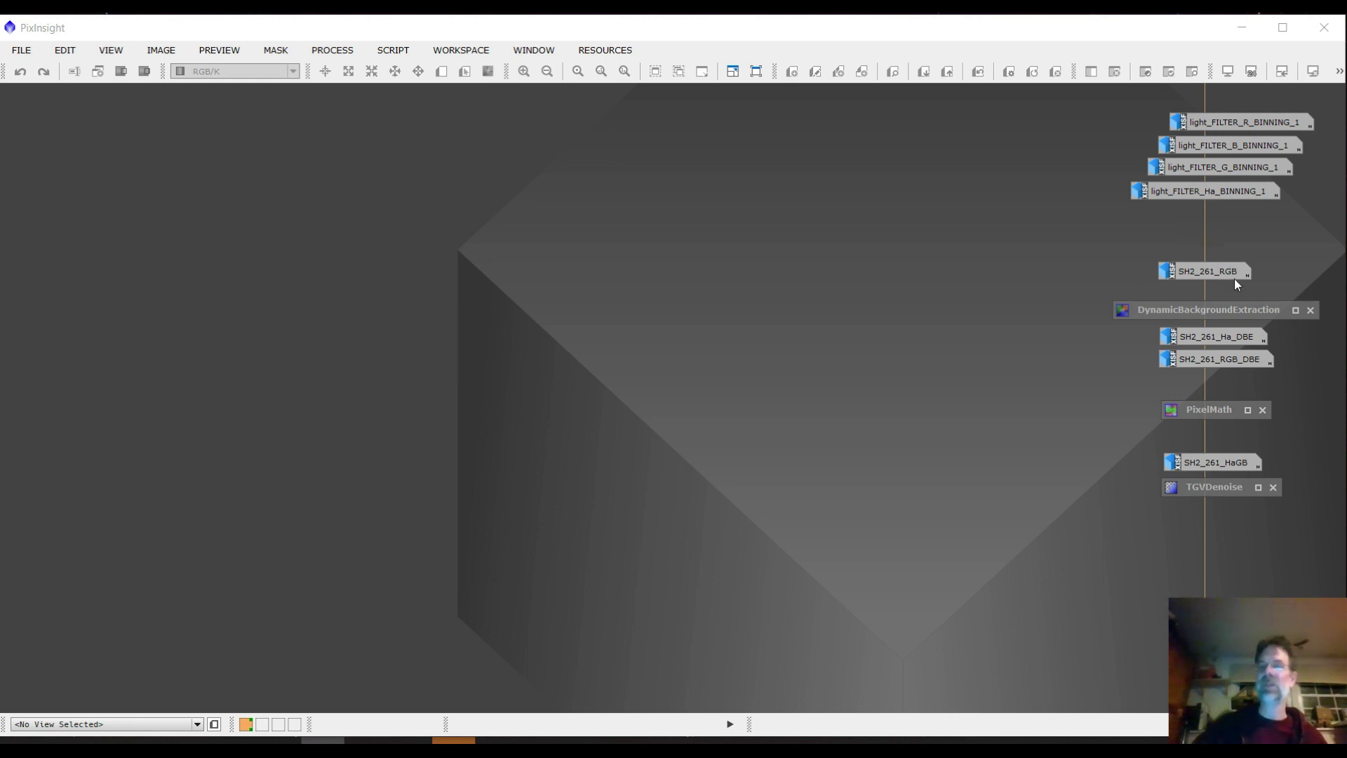
{"action": "mouse_move", "coordinate": [1239, 359]}
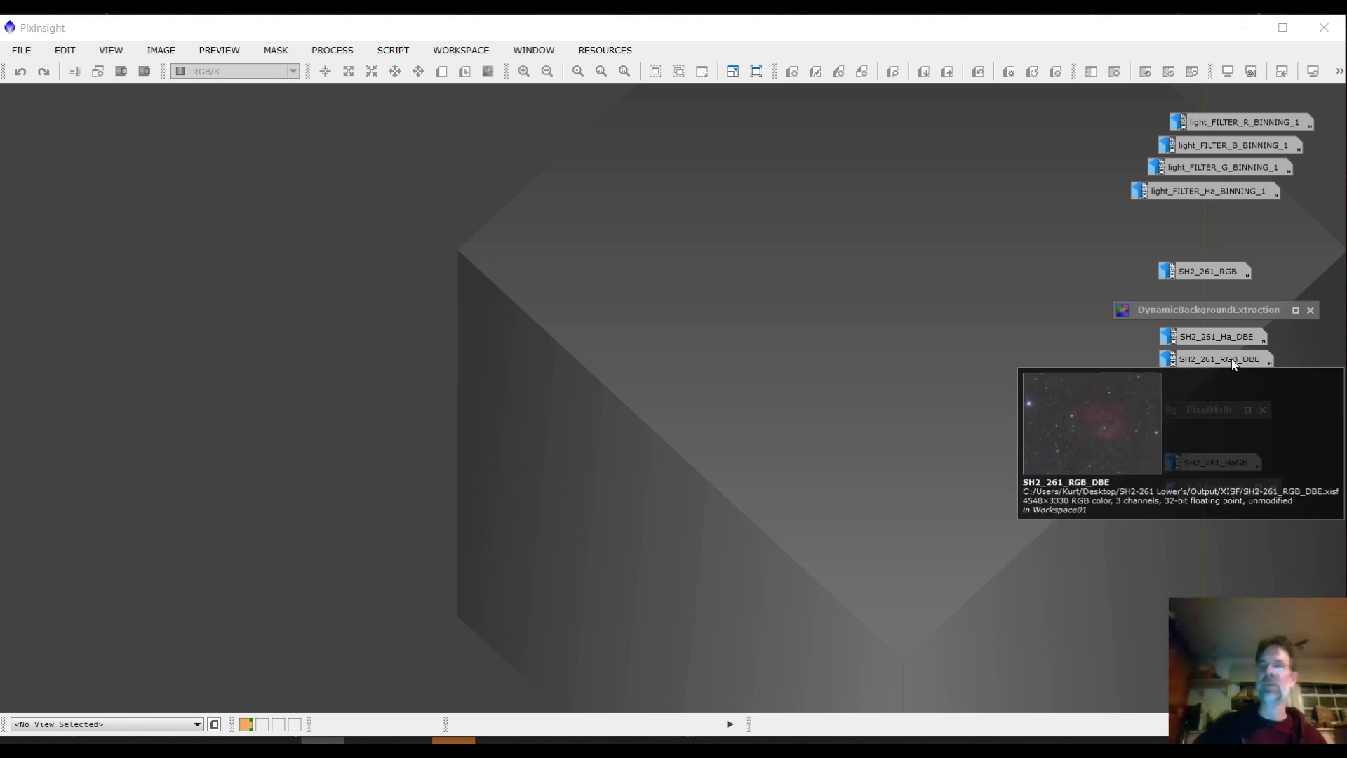
Split SH2_261_RGB_DBE into separate R, G and B channel images.
{"action": "double_click", "coordinate": [1232, 359]}
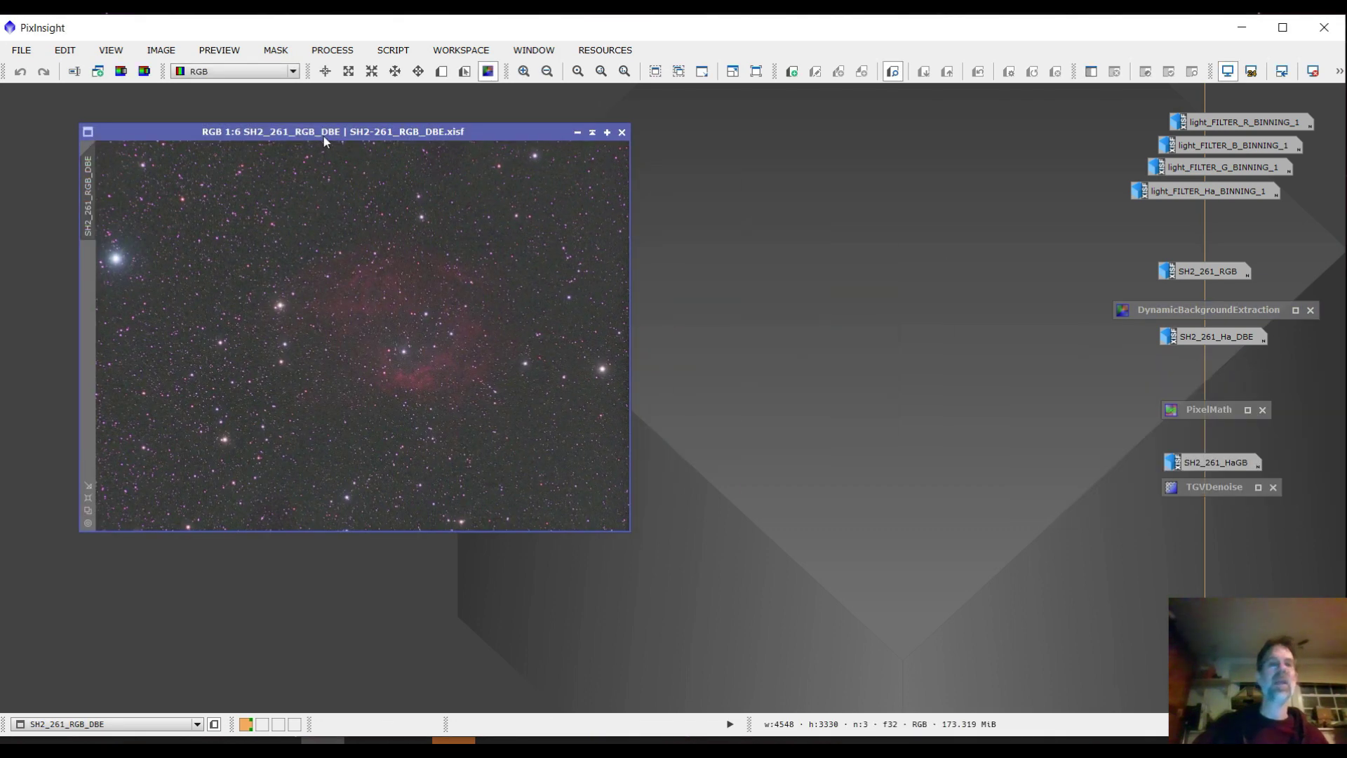
{"action": "left_click", "coordinate": [145, 72]}
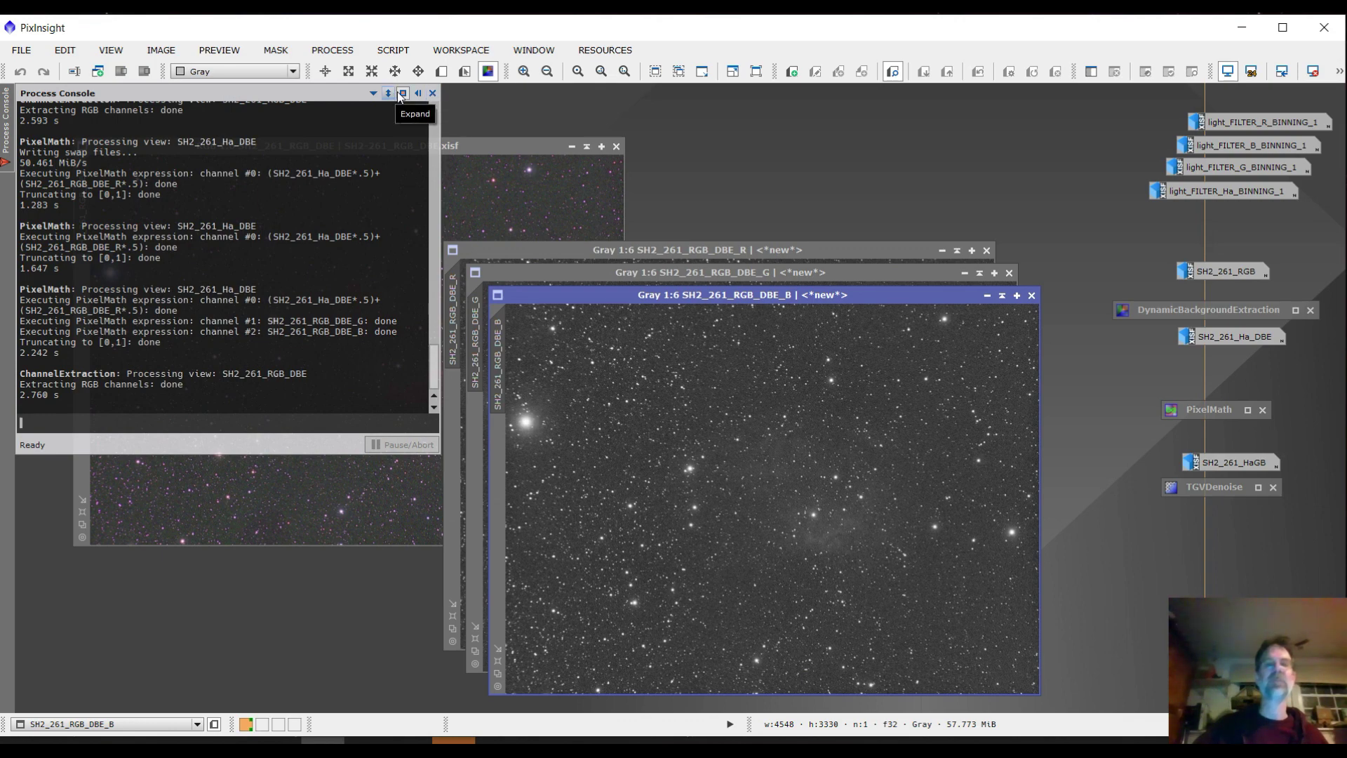
{"action": "left_click", "coordinate": [433, 94]}
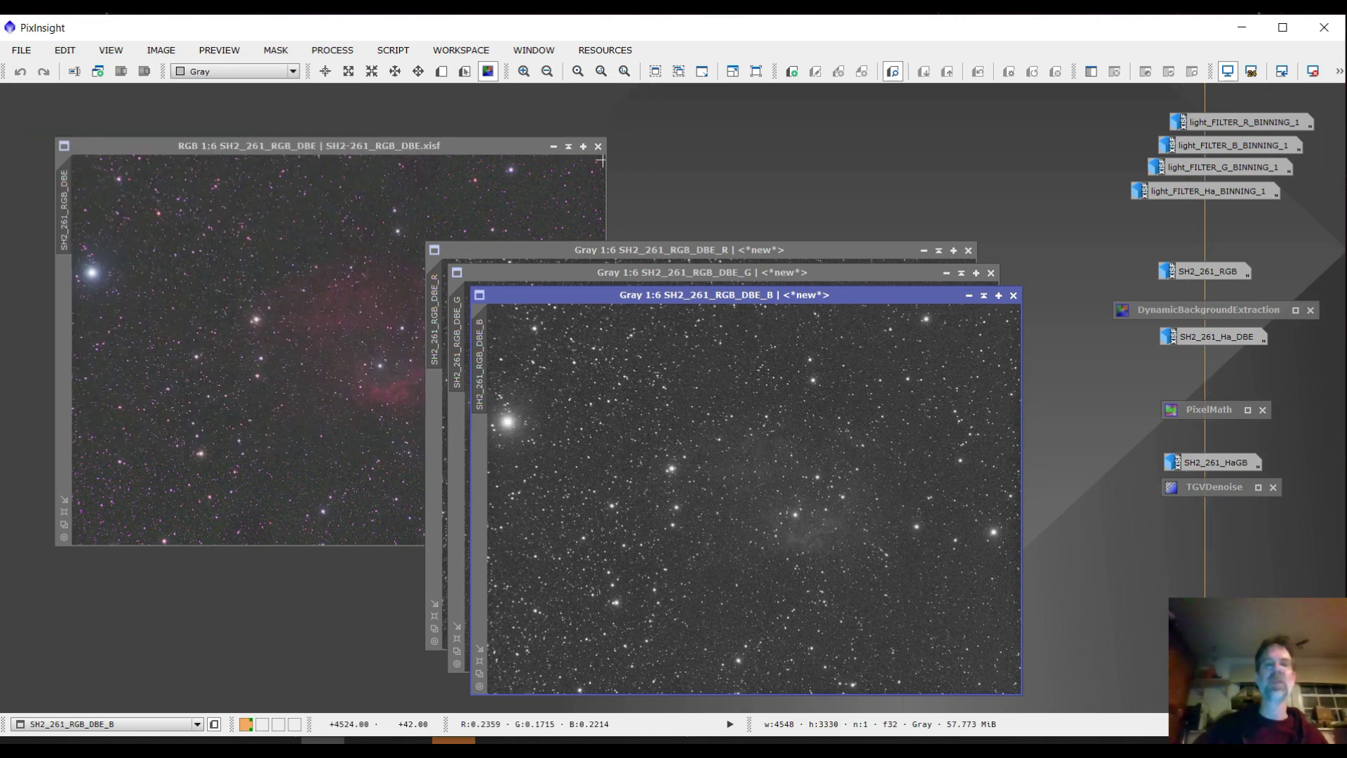
{"action": "left_click", "coordinate": [554, 146]}
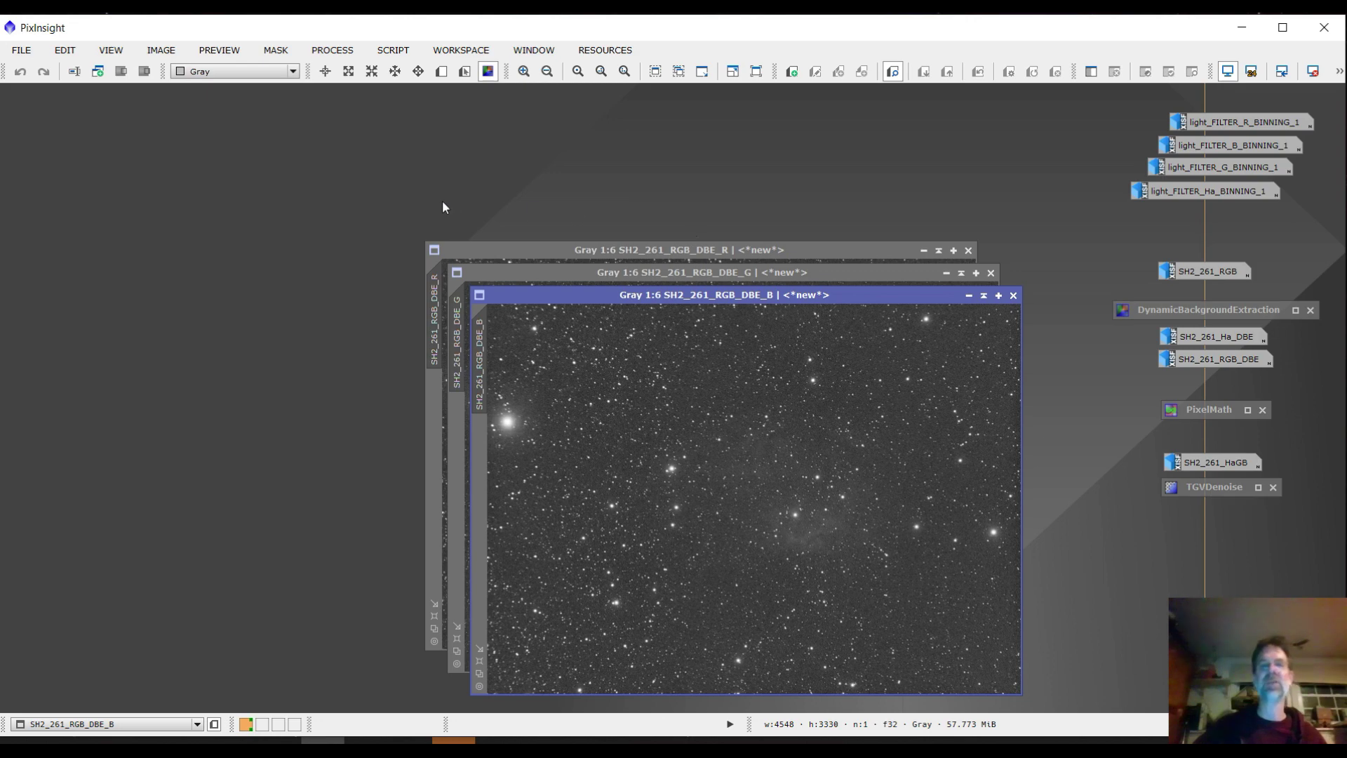
Iconize the R, G and B channel images and move their icons to the top.
{"action": "left_click_drag", "start_coordinate": [407, 233], "coordinate": [435, 154]}
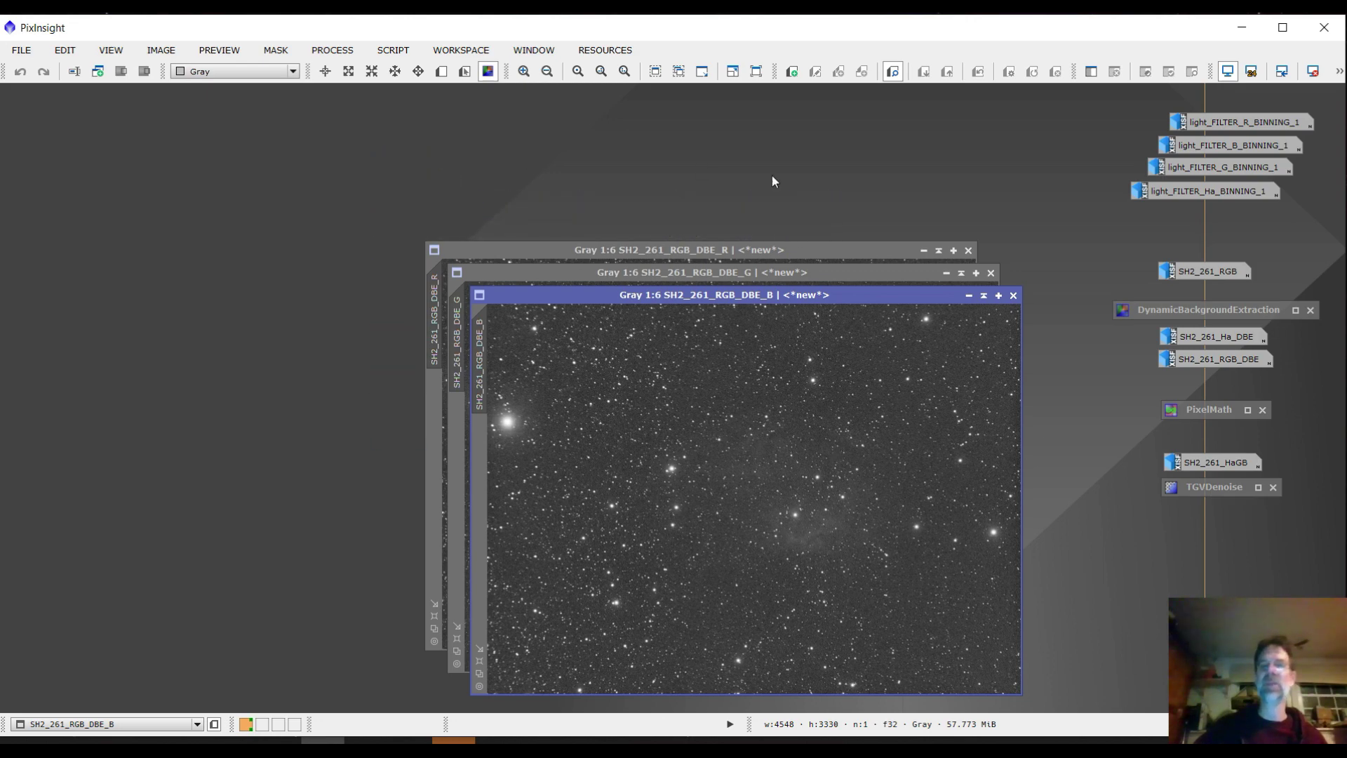
{"action": "left_click", "coordinate": [968, 294]}
{"action": "left_click", "coordinate": [947, 272]}
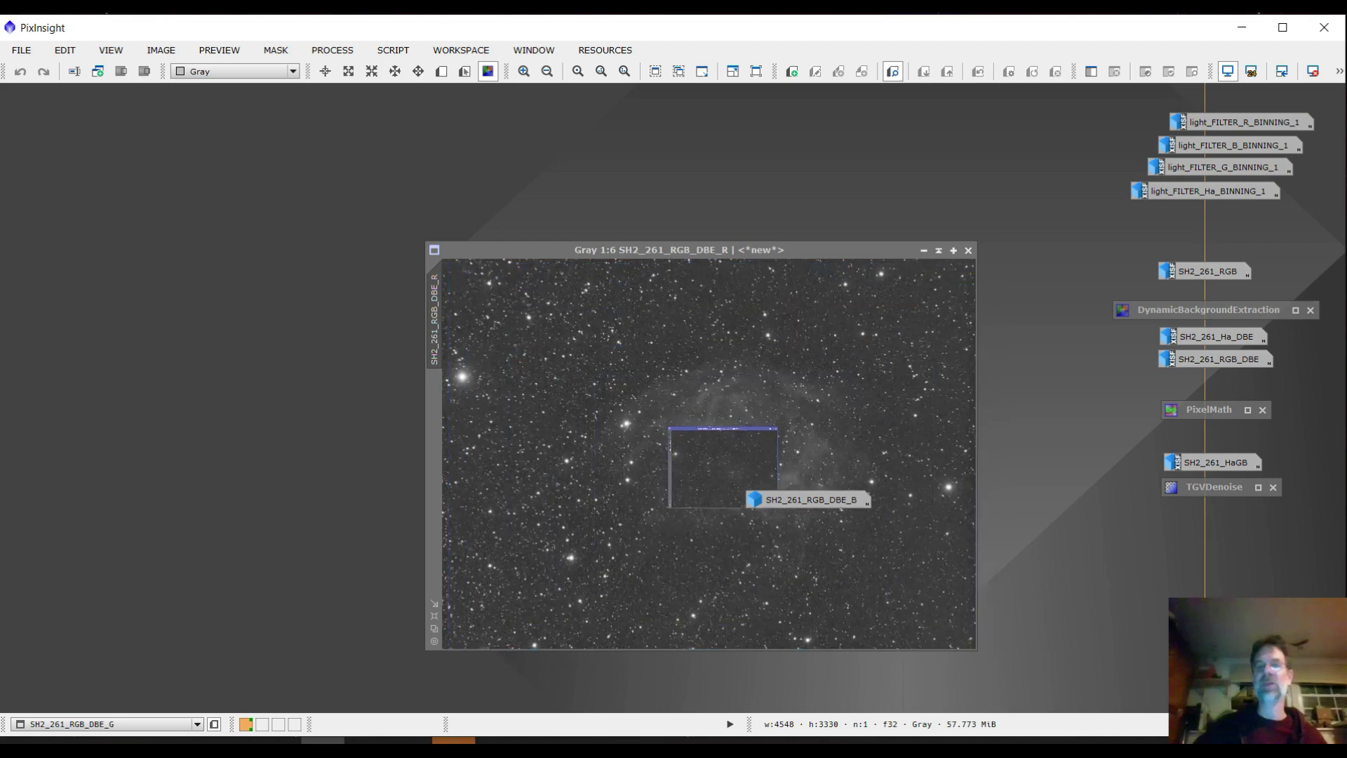
{"action": "left_click", "coordinate": [923, 250]}
{"action": "left_click_drag", "start_coordinate": [644, 364], "coordinate": [864, 543]}
{"action": "left_click_drag", "start_coordinate": [770, 452], "coordinate": [1009, 140]}
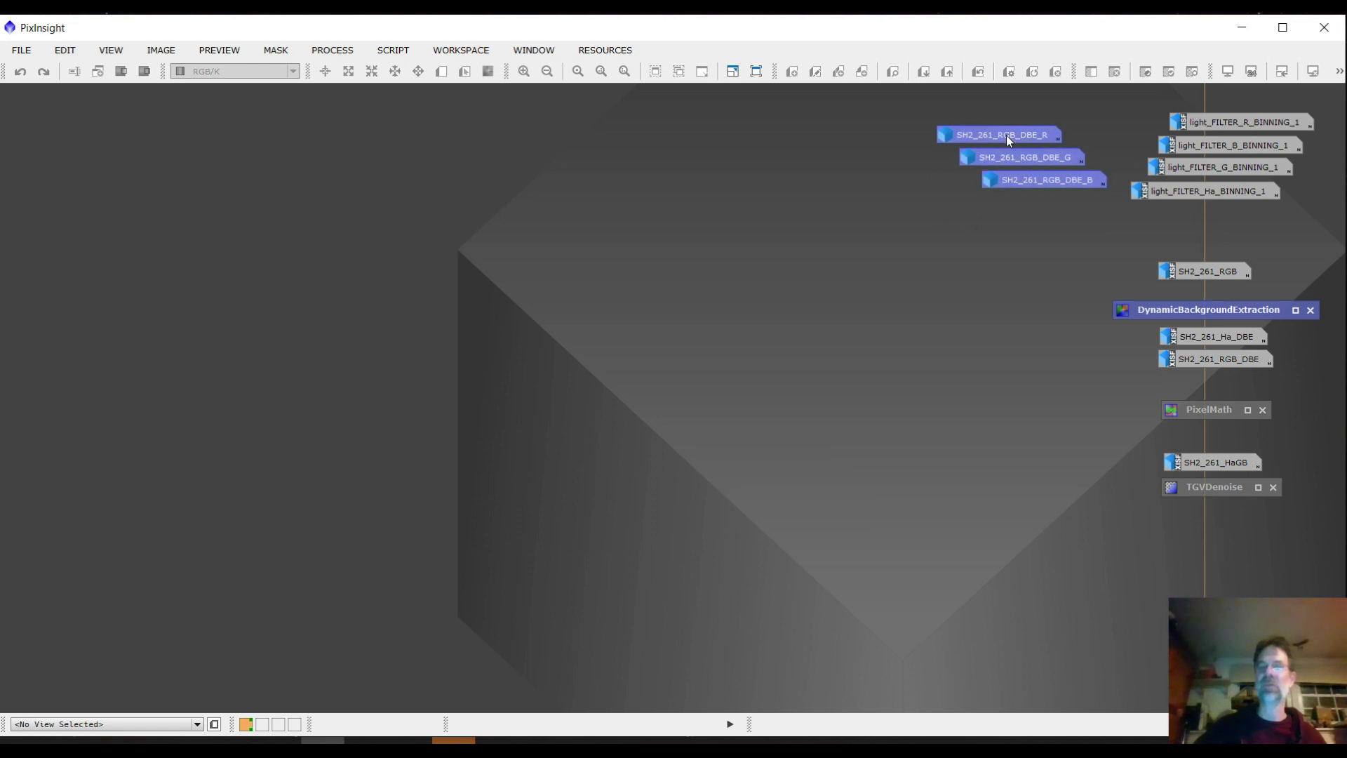
{"action": "double_click", "coordinate": [1206, 408]}
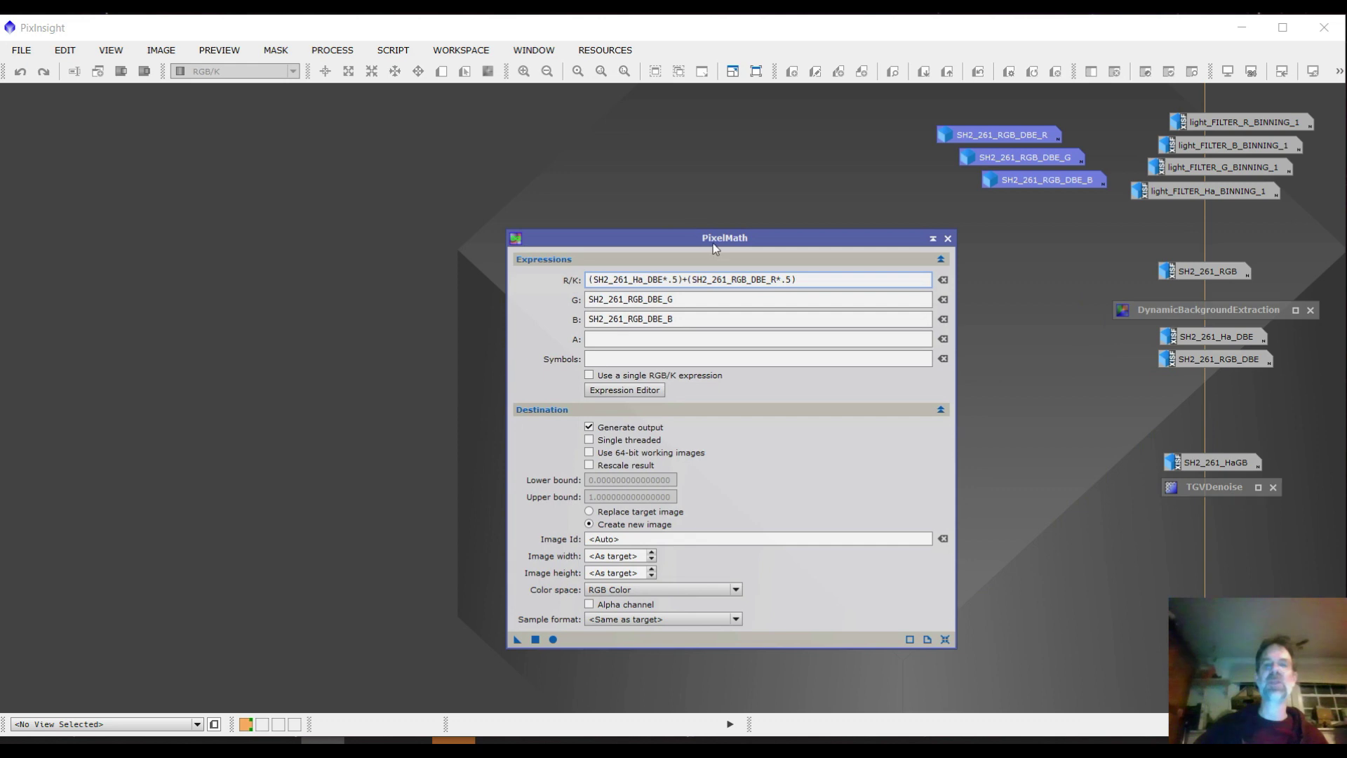
{"action": "left_click_drag", "start_coordinate": [713, 242], "coordinate": [638, 148]}
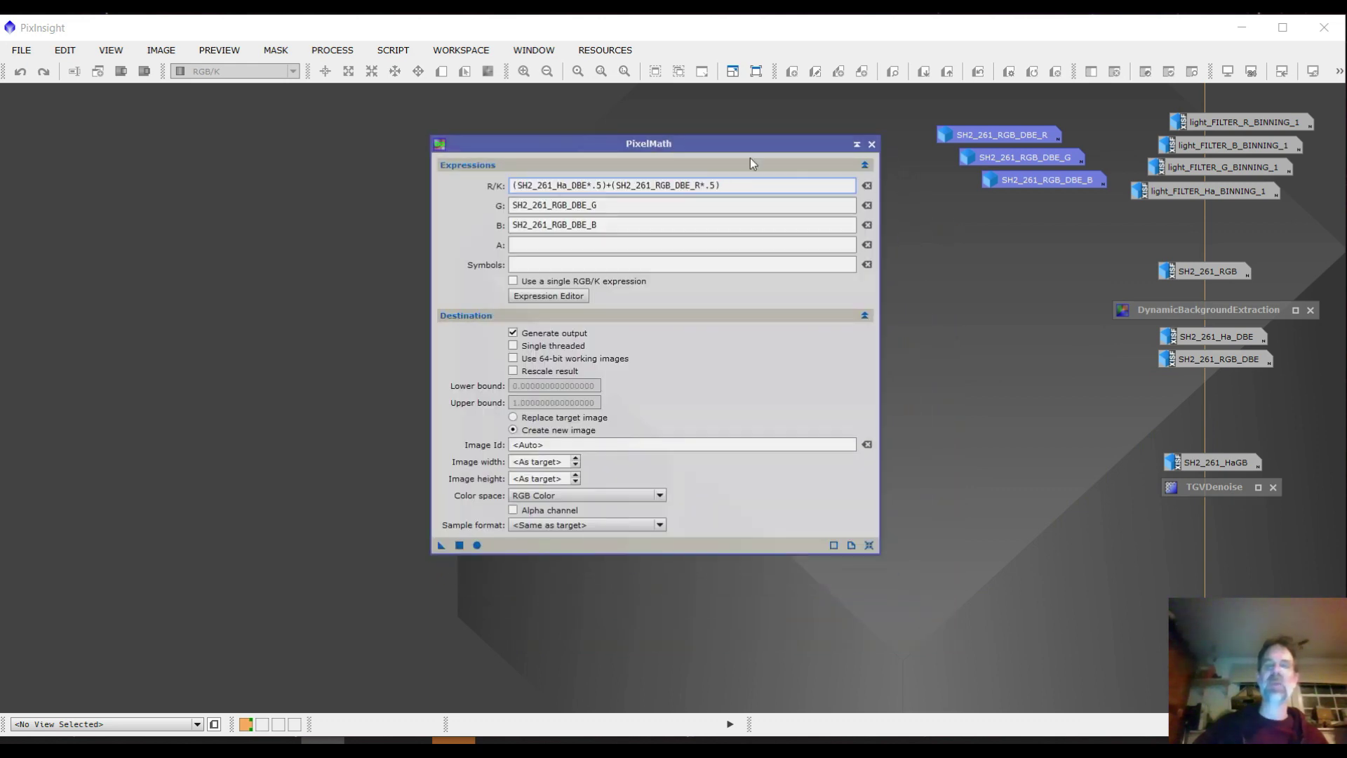
{"action": "left_click_drag", "start_coordinate": [731, 140], "coordinate": [975, 205]}
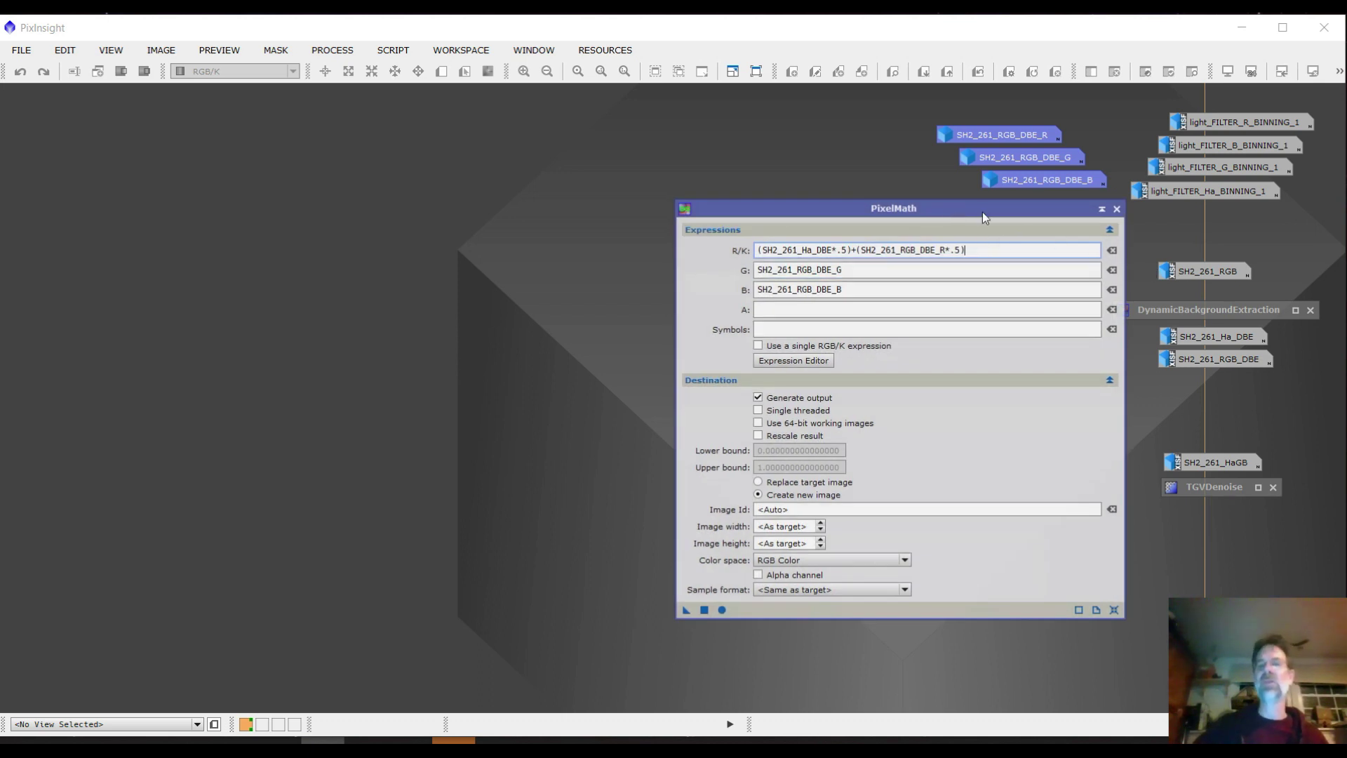
{"action": "left_click_drag", "start_coordinate": [982, 212], "coordinate": [1021, 213]}
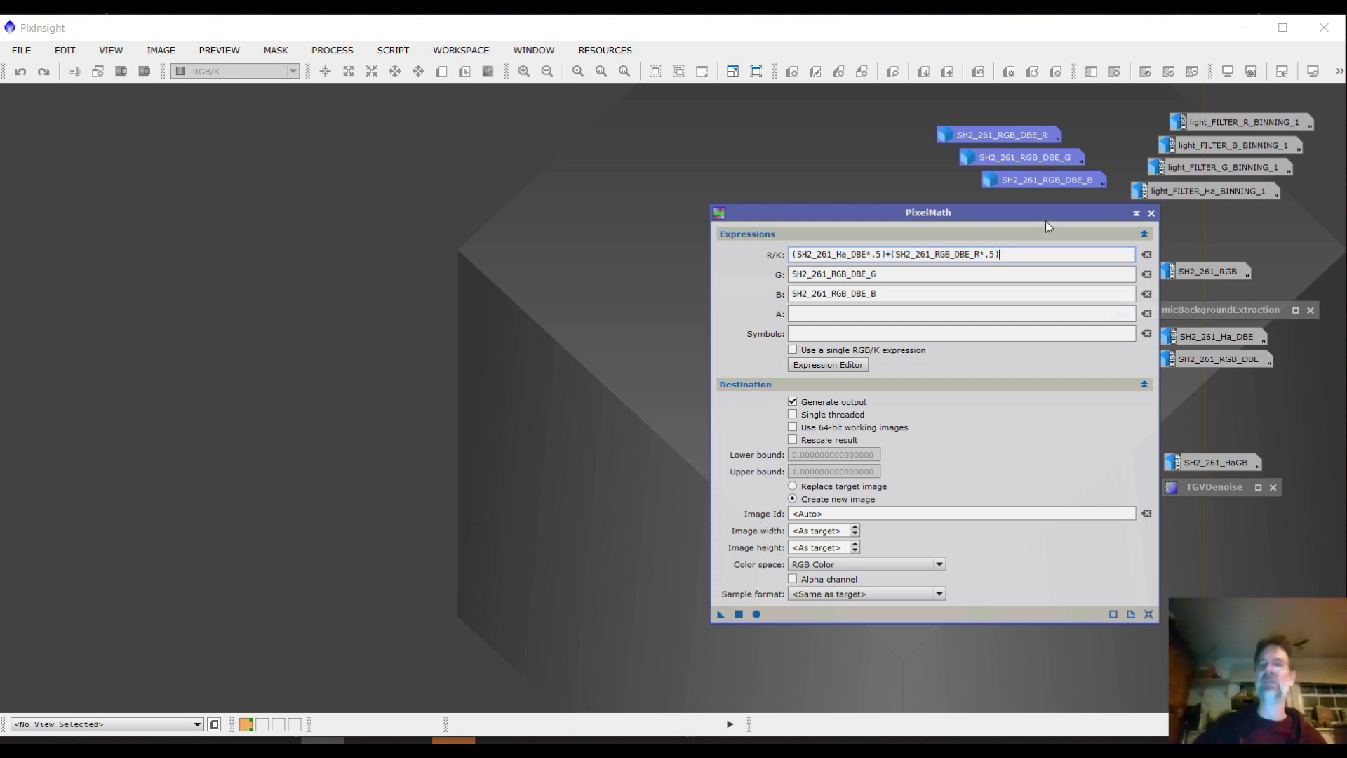
{"action": "left_click", "coordinate": [1137, 215]}
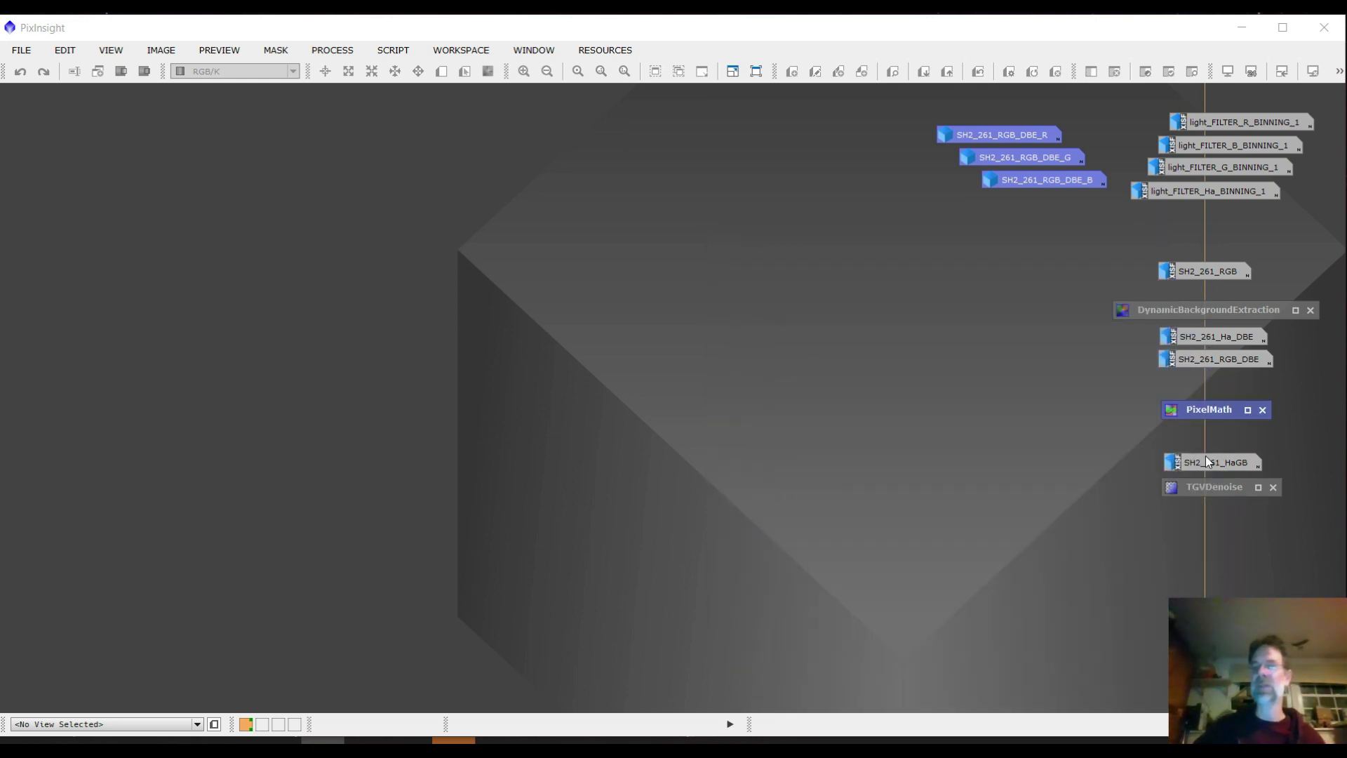
Open SH2_261_HaGB and shift its window up and left.
{"action": "double_click", "coordinate": [1202, 461]}
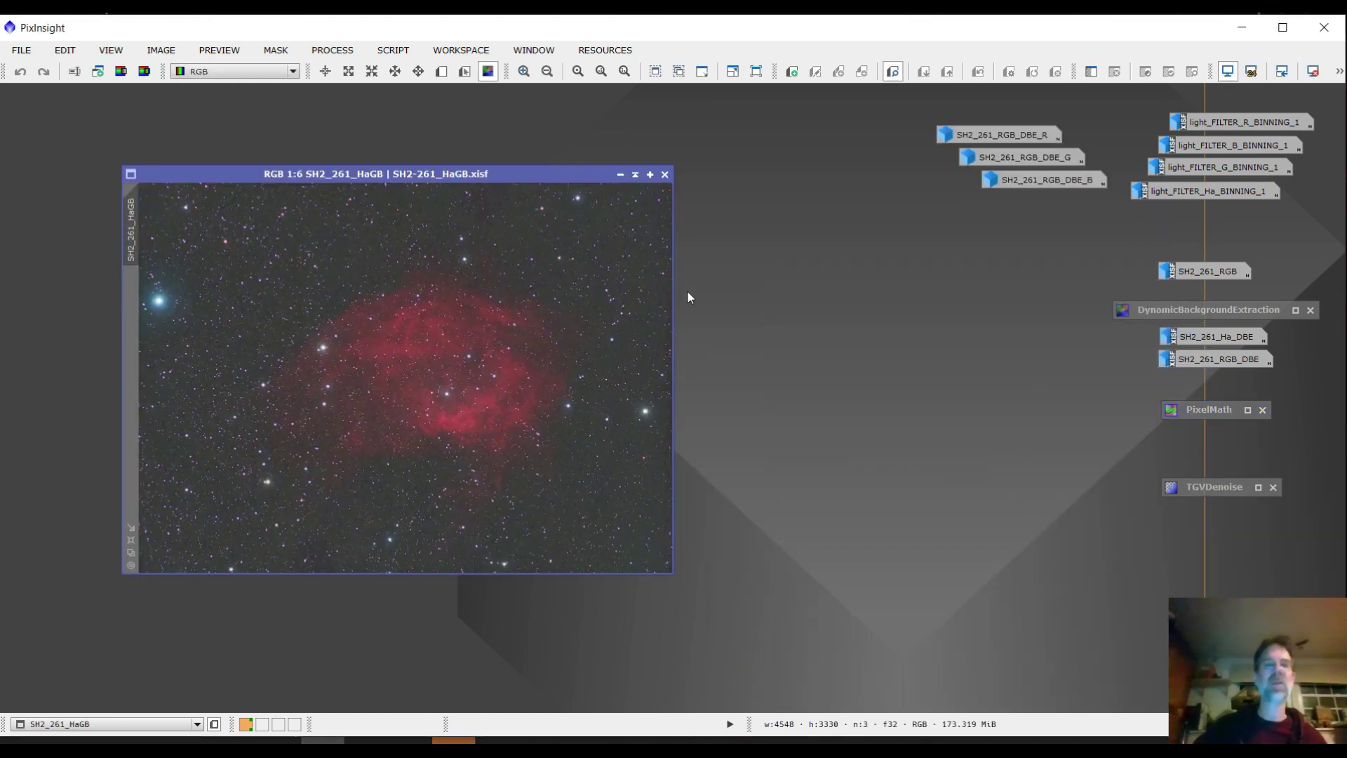
{"action": "left_click_drag", "start_coordinate": [505, 175], "coordinate": [491, 136]}
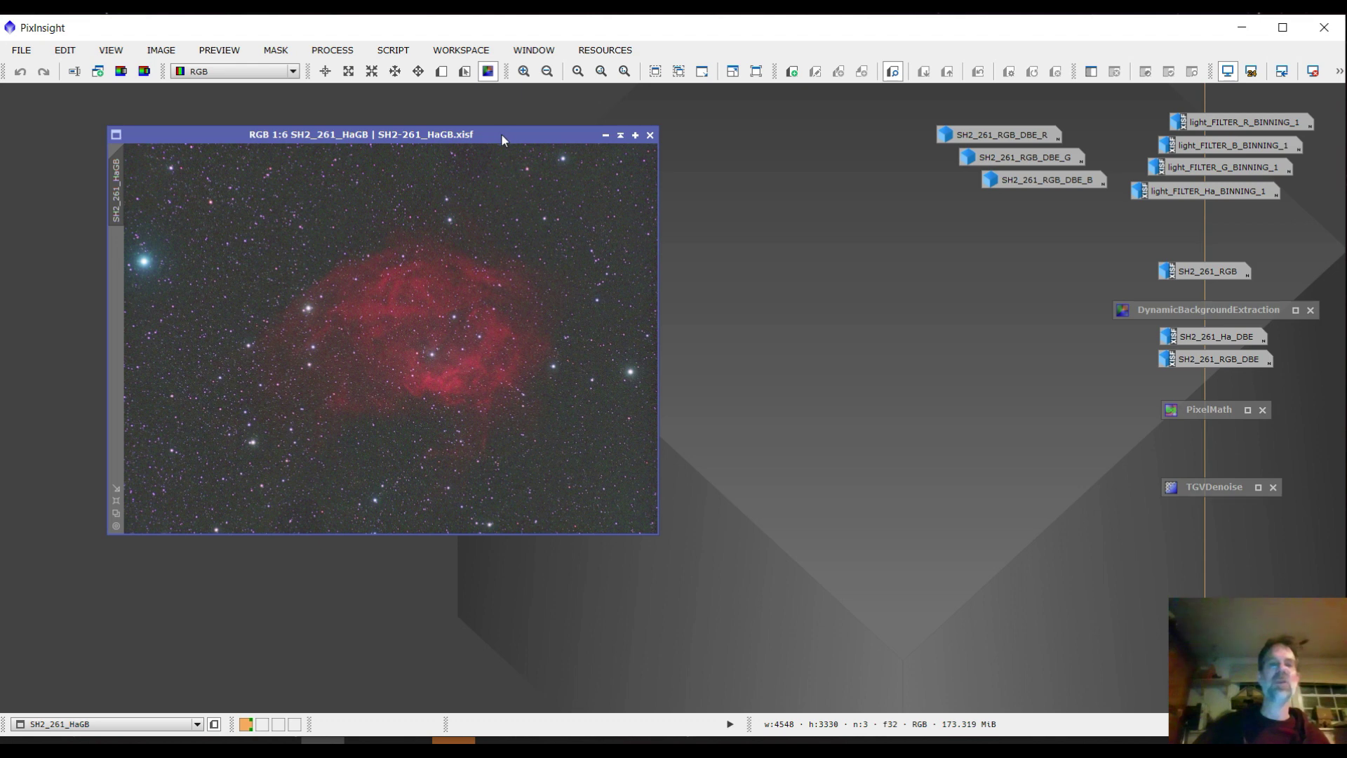
{"action": "left_click_drag", "start_coordinate": [501, 133], "coordinate": [480, 123]}
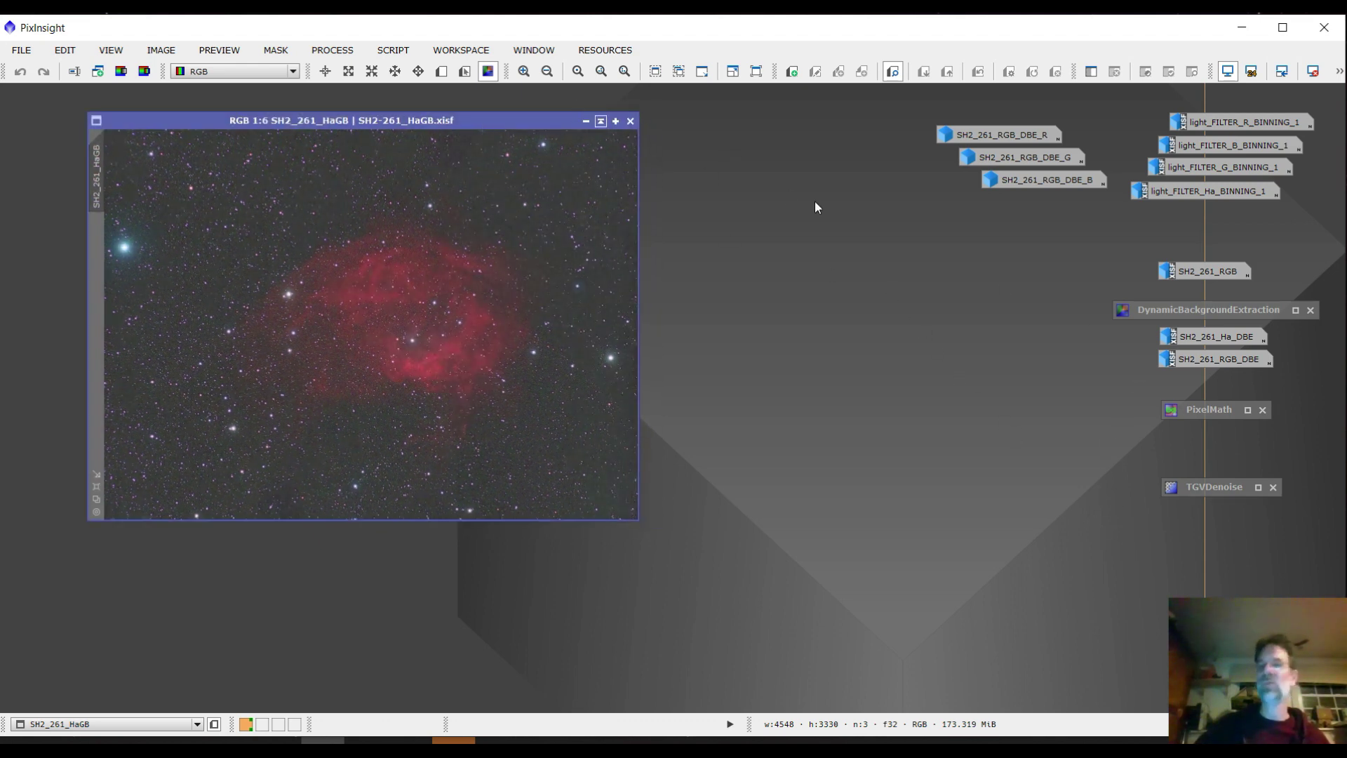
Open TGVDenoise (CIE L*a*b*, strength 7, edge protection 0.003) beside the HaGB image.
{"action": "double_click", "coordinate": [1204, 488]}
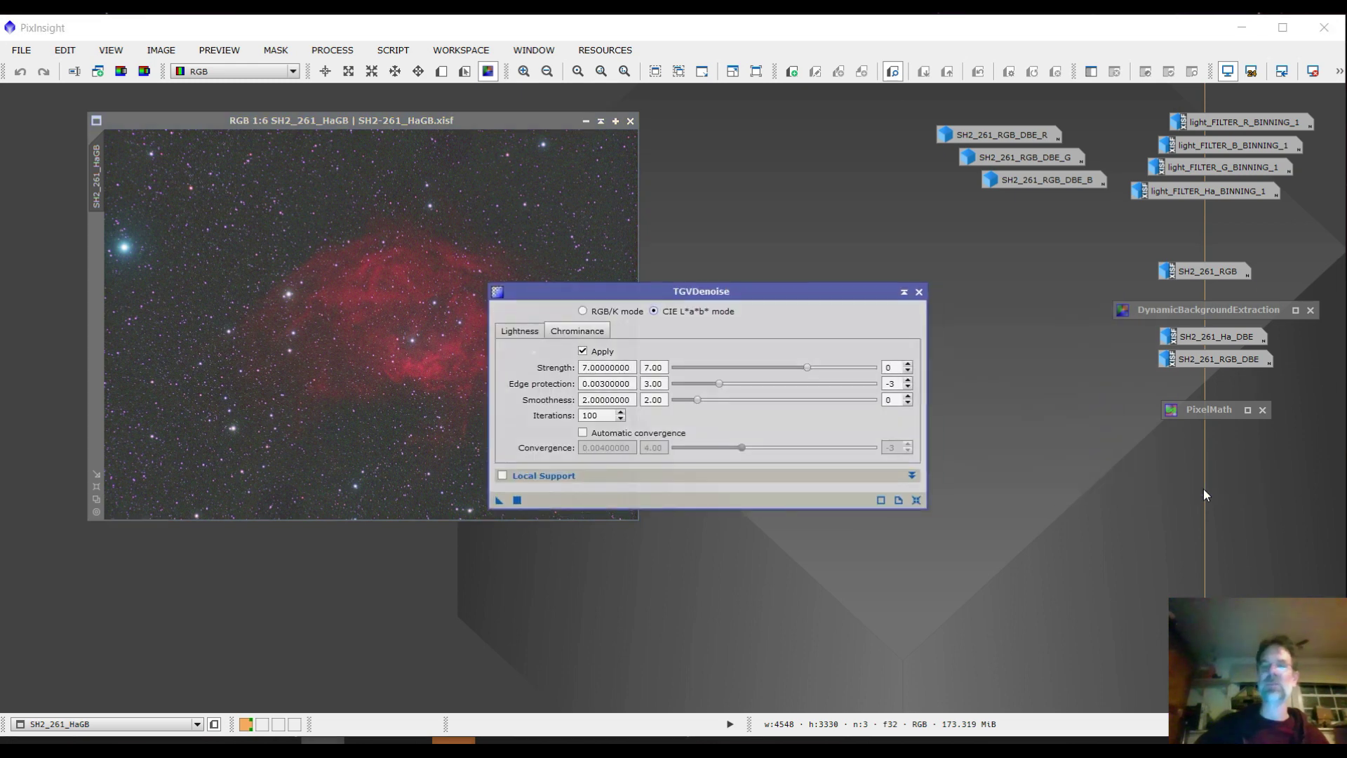
{"action": "left_click_drag", "start_coordinate": [717, 298], "coordinate": [796, 247]}
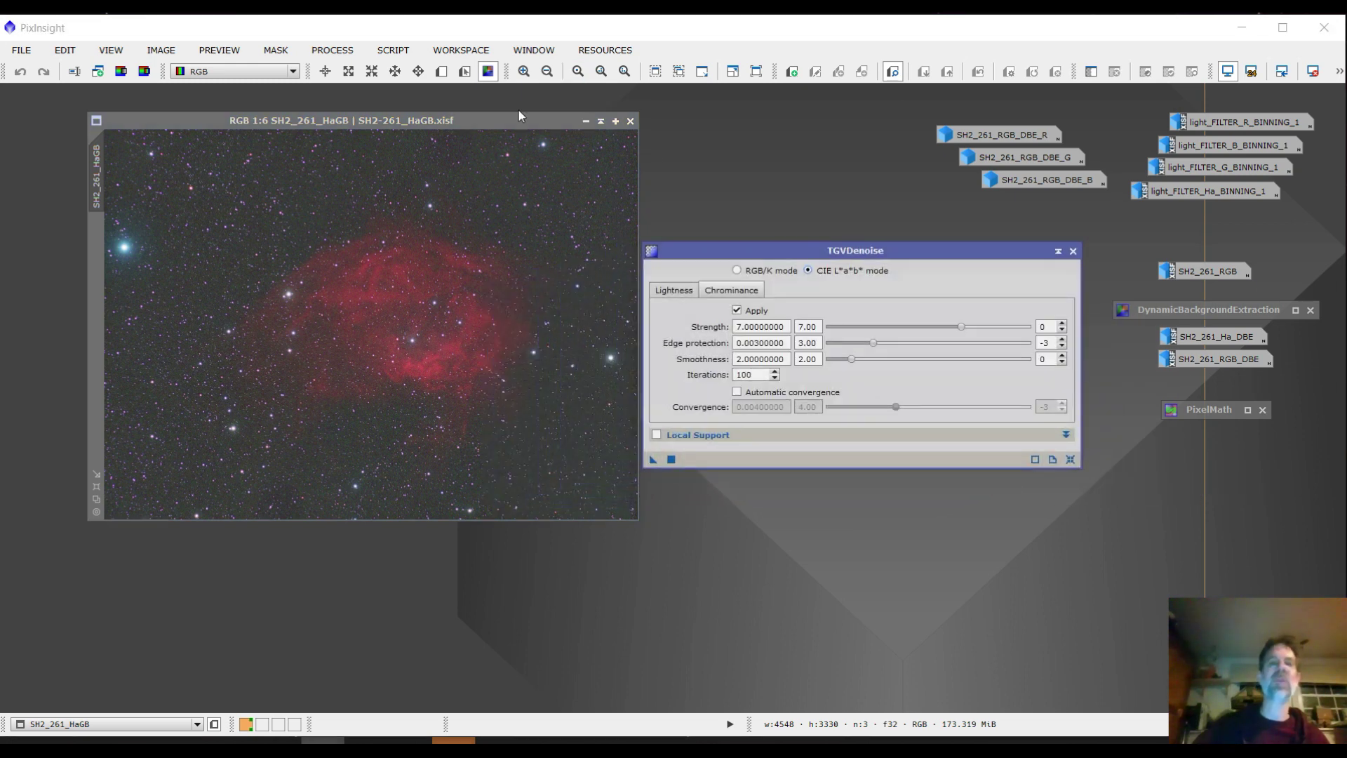
{"action": "left_click_drag", "start_coordinate": [517, 120], "coordinate": [482, 115]}
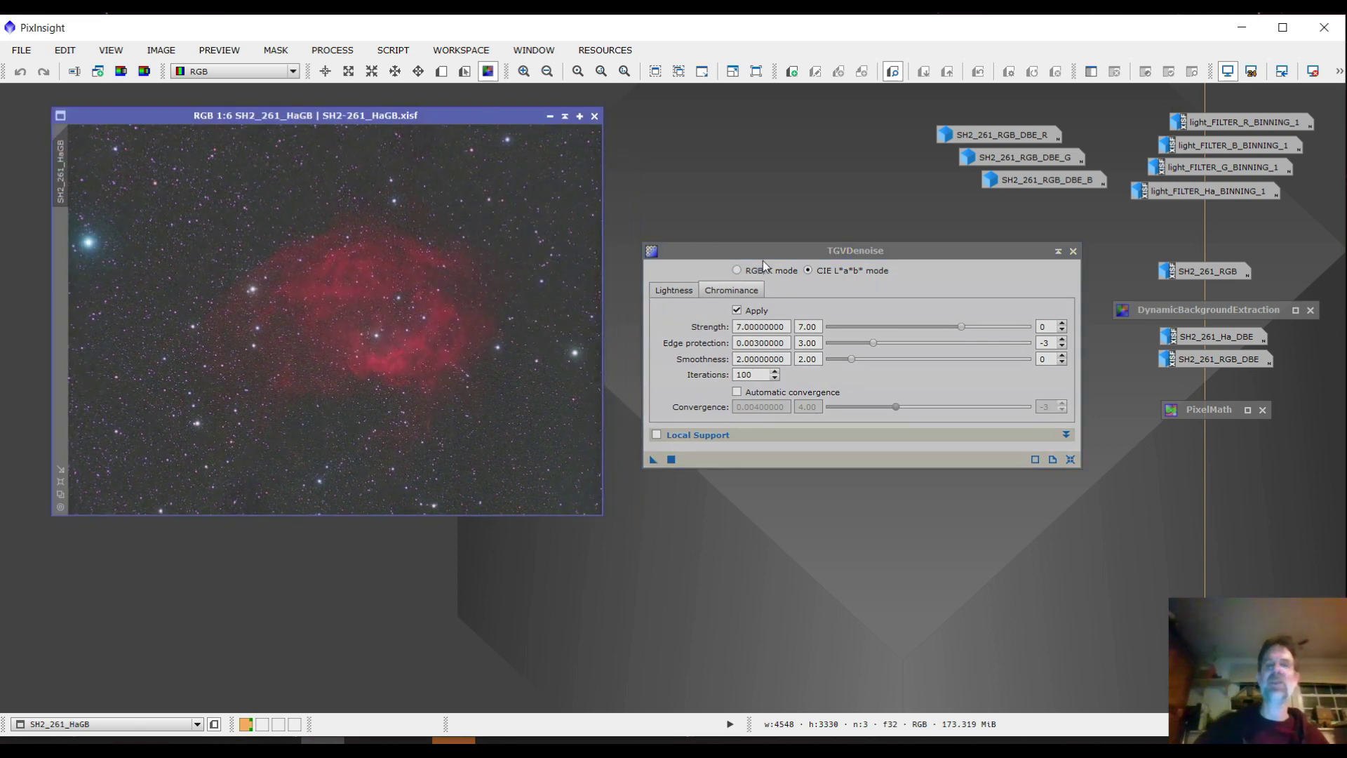
{"action": "left_click_drag", "start_coordinate": [779, 252], "coordinate": [975, 464]}
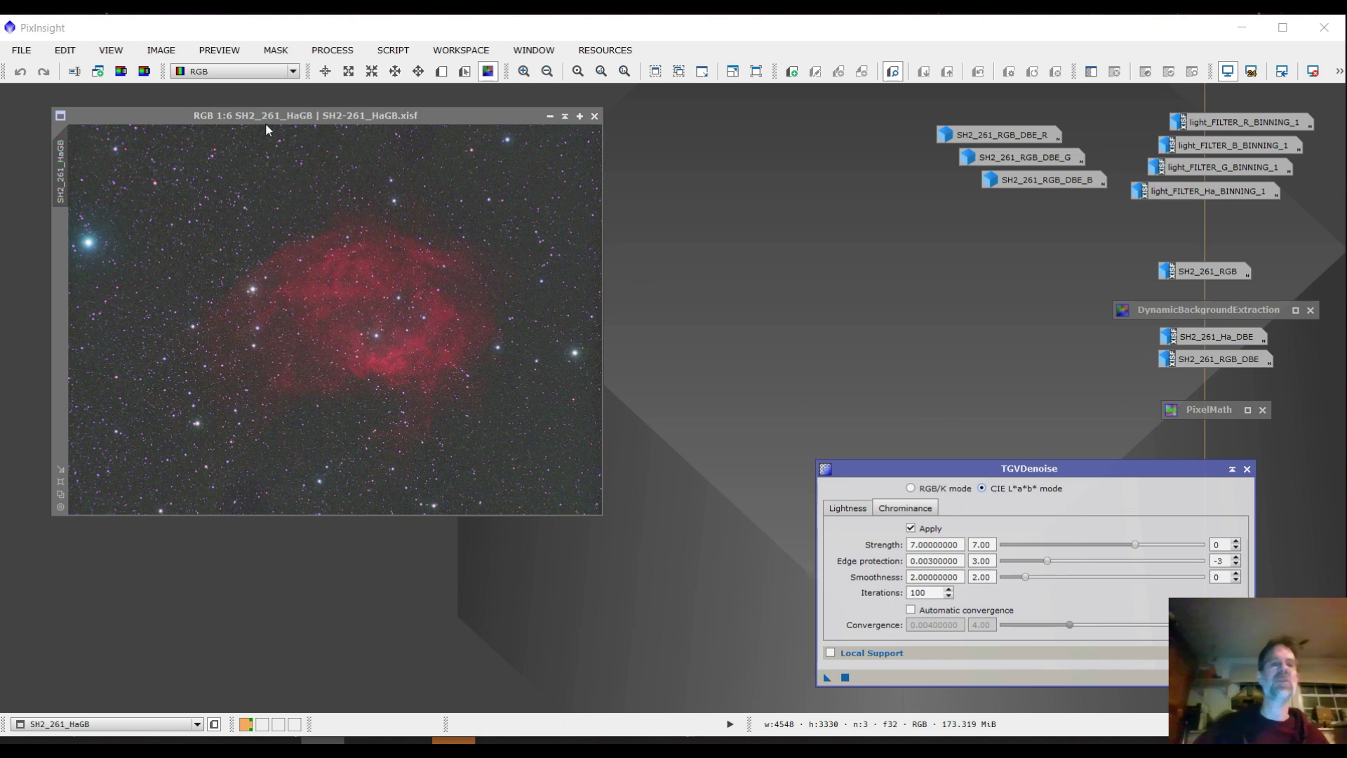
{"action": "left_click_drag", "start_coordinate": [265, 115], "coordinate": [251, 107]}
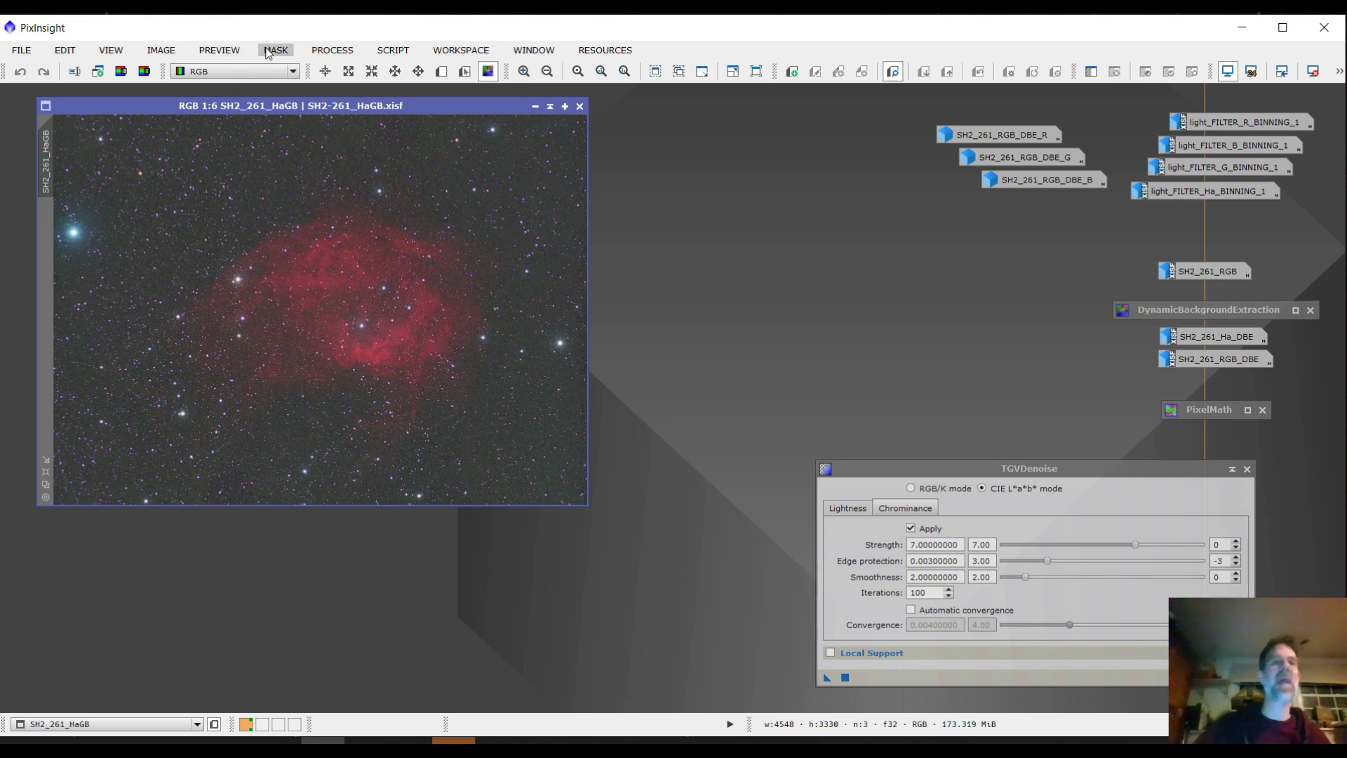
Extract the lightness SH2_261_HaGB_L and apply it as a mask on SH2_261_HaGB.
{"action": "left_click", "coordinate": [336, 50]}
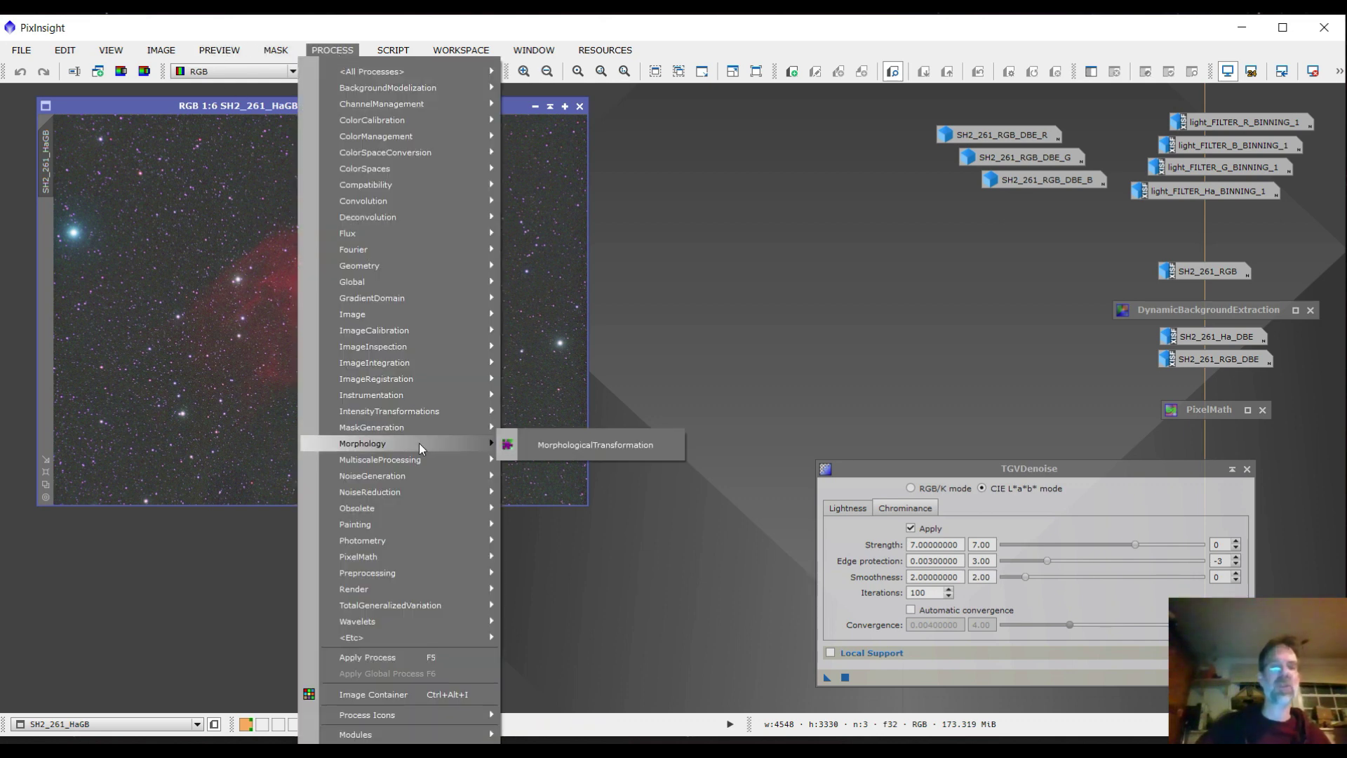
{"action": "mouse_move", "coordinate": [413, 428]}
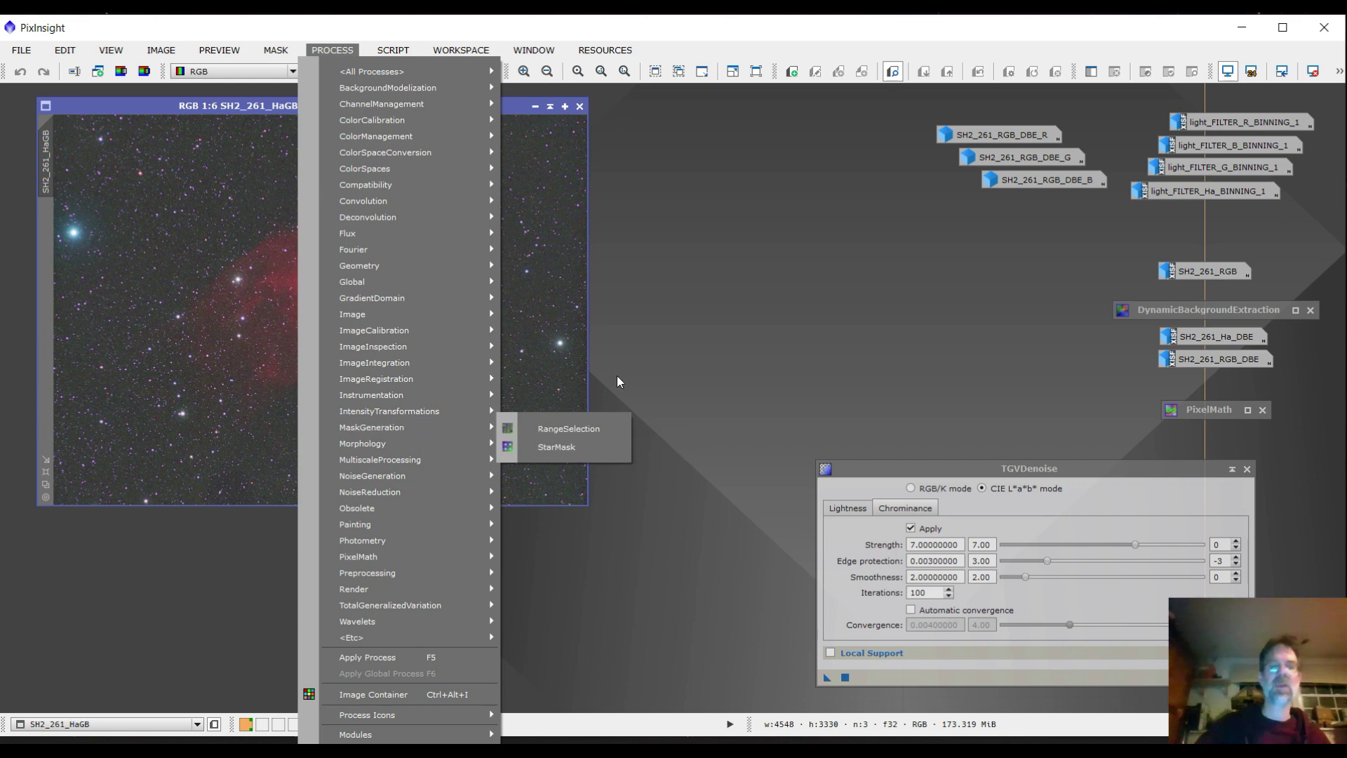
{"action": "left_click", "coordinate": [698, 247]}
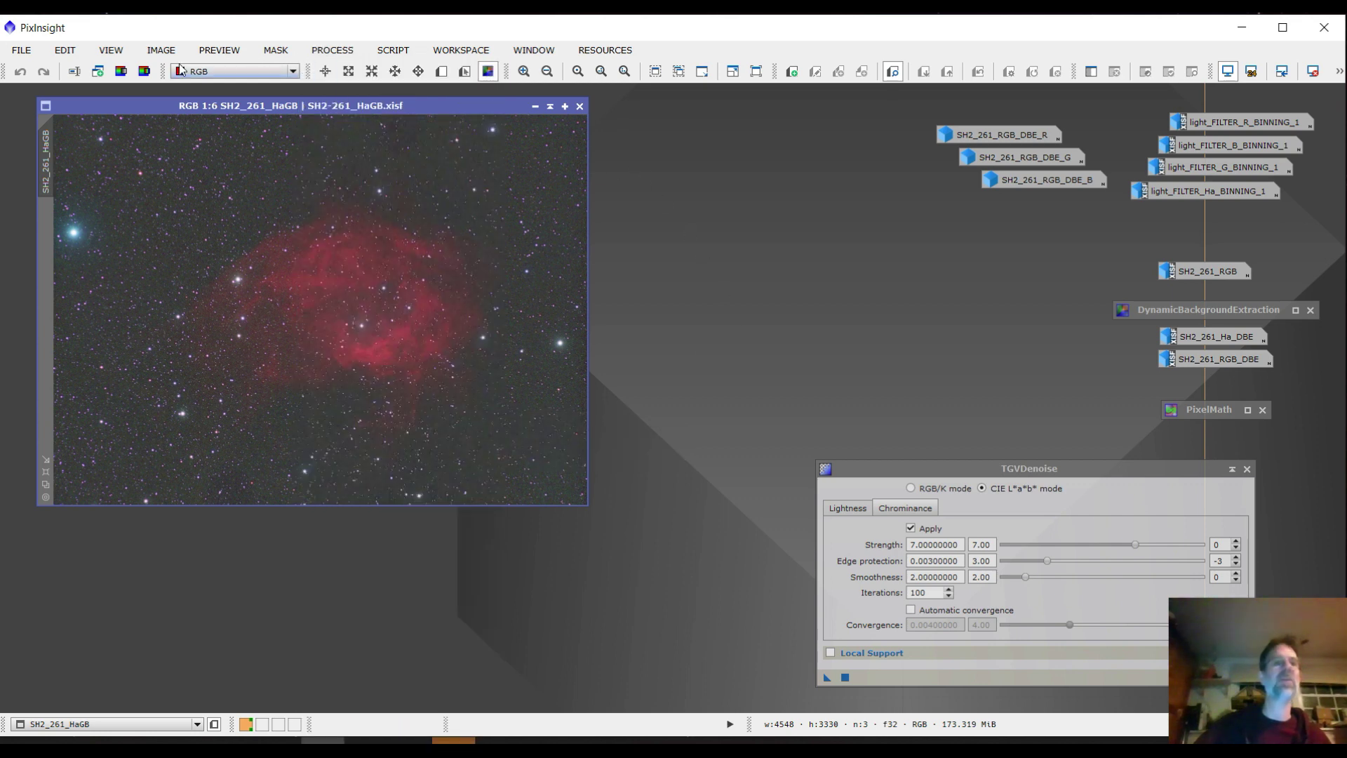
{"action": "left_click", "coordinate": [123, 73]}
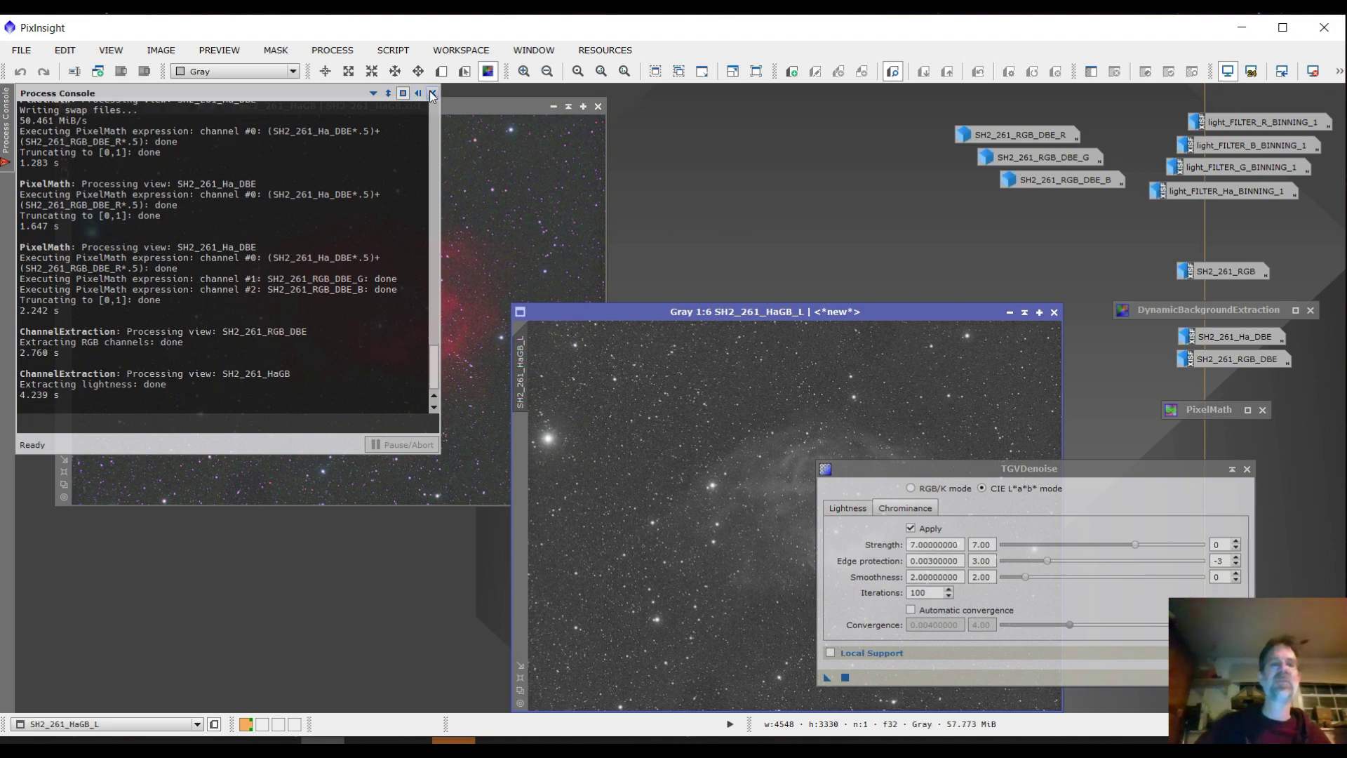
{"action": "left_click_drag", "start_coordinate": [650, 309], "coordinate": [736, 178]}
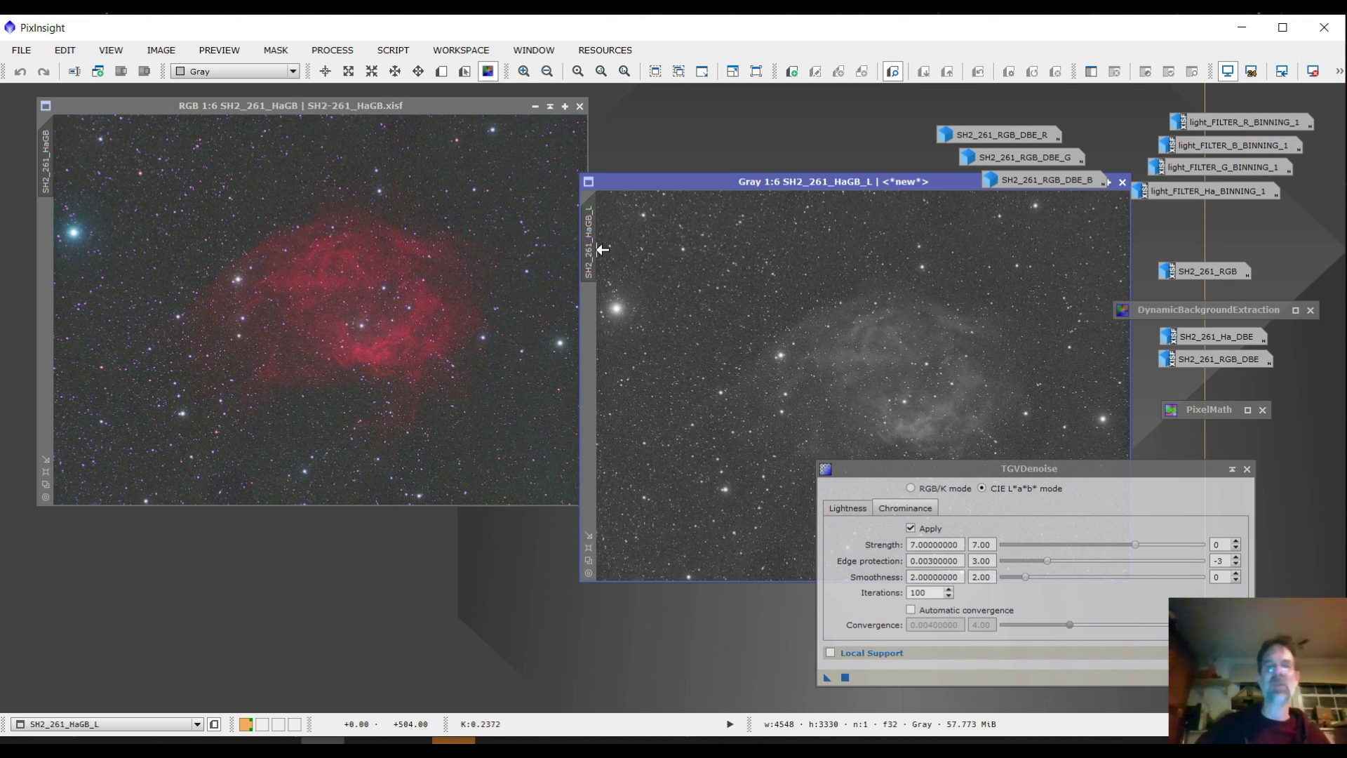
{"action": "left_click_drag", "start_coordinate": [589, 239], "coordinate": [45, 227]}
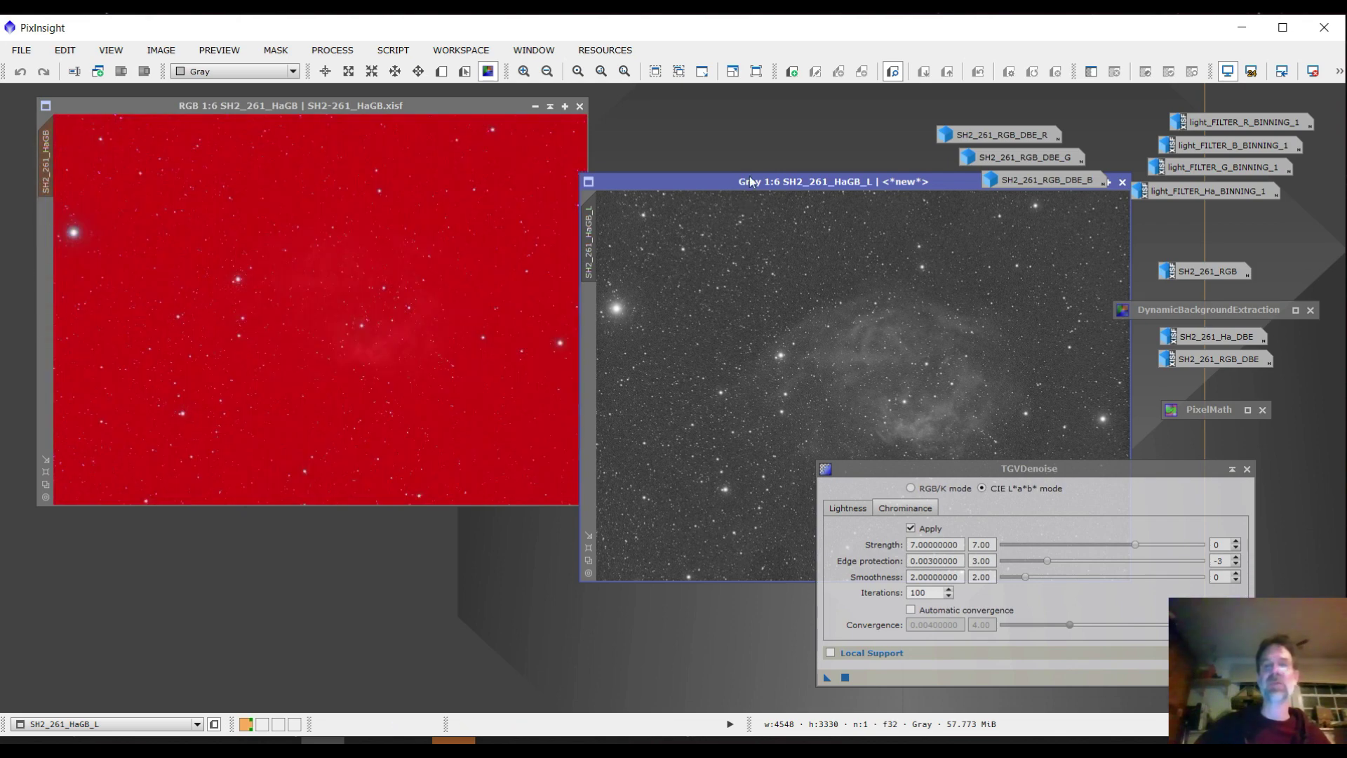
Move the SH2_261_HaGB_L window into place and iconize it.
{"action": "left_click_drag", "start_coordinate": [751, 182], "coordinate": [470, 163]}
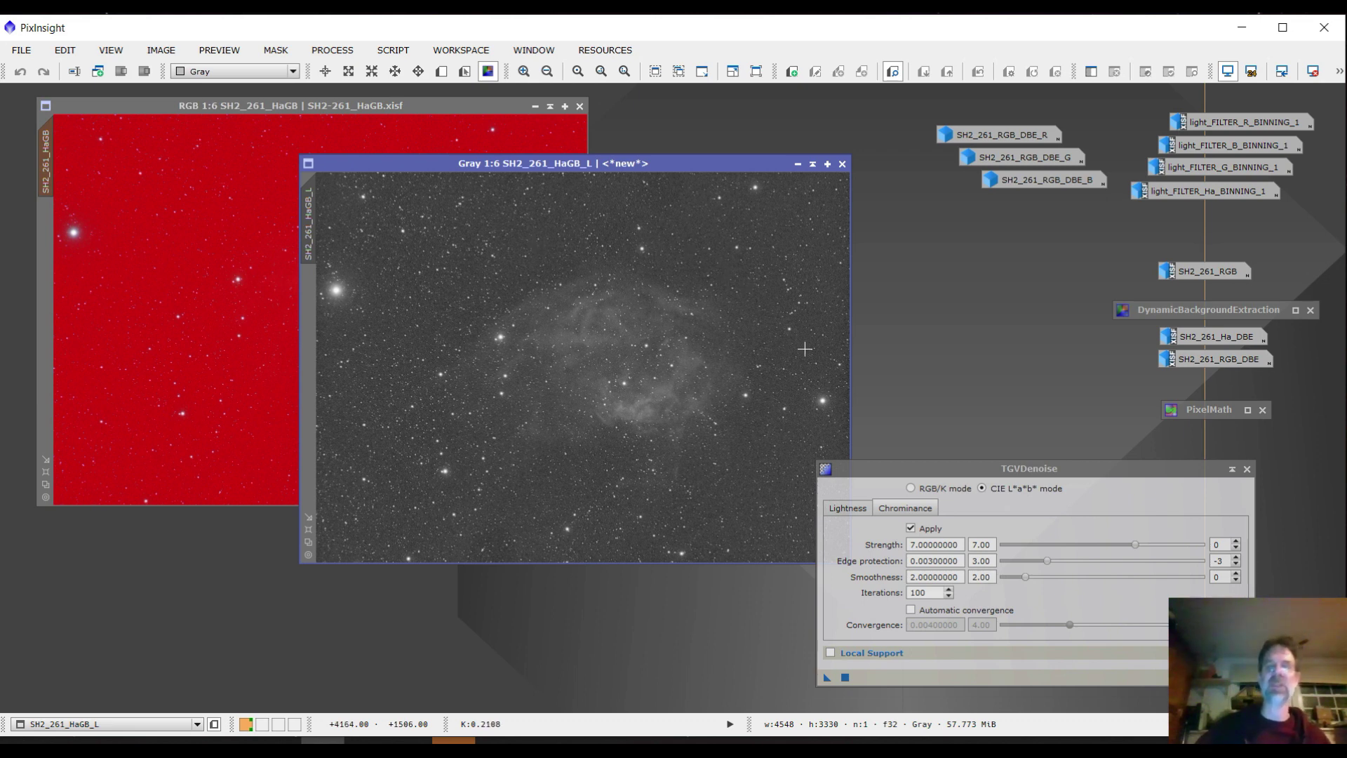
{"action": "left_click", "coordinate": [916, 472]}
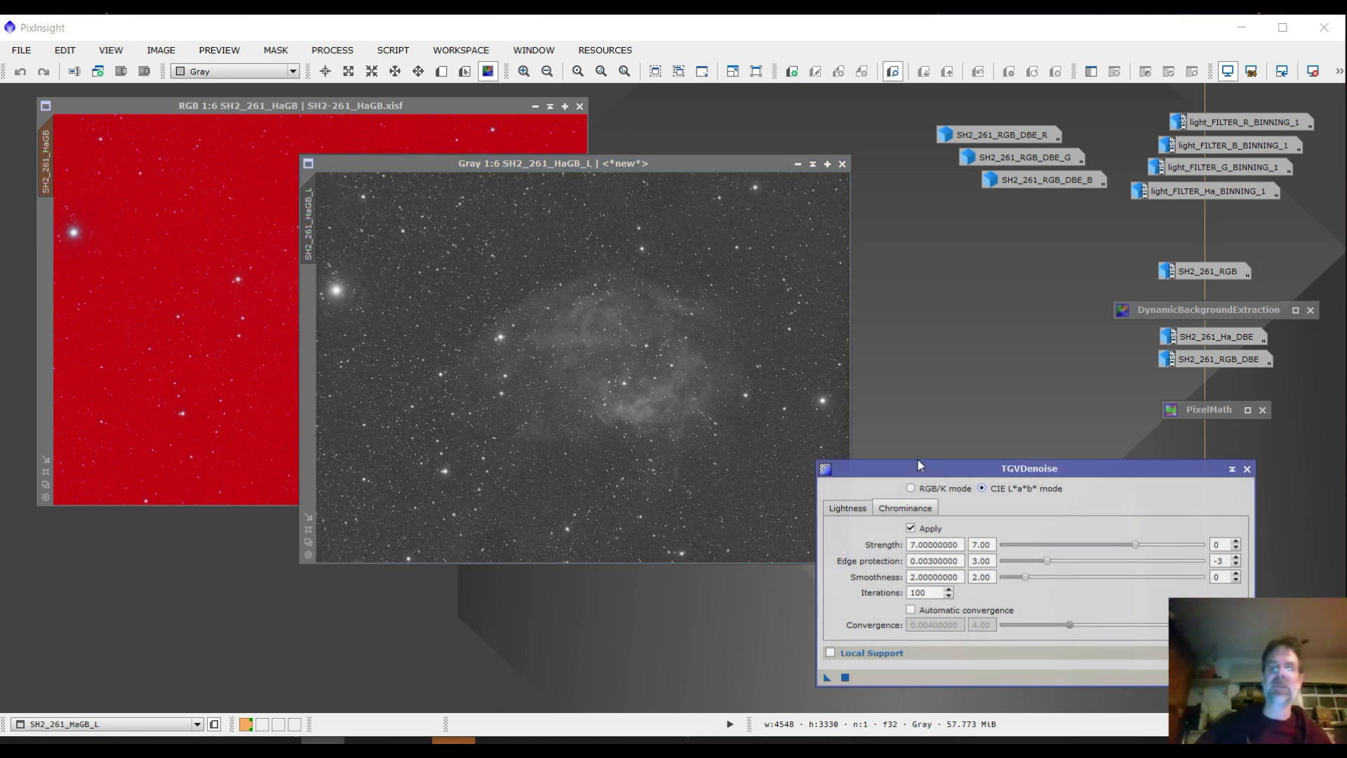
{"action": "left_click_drag", "start_coordinate": [672, 166], "coordinate": [666, 163]}
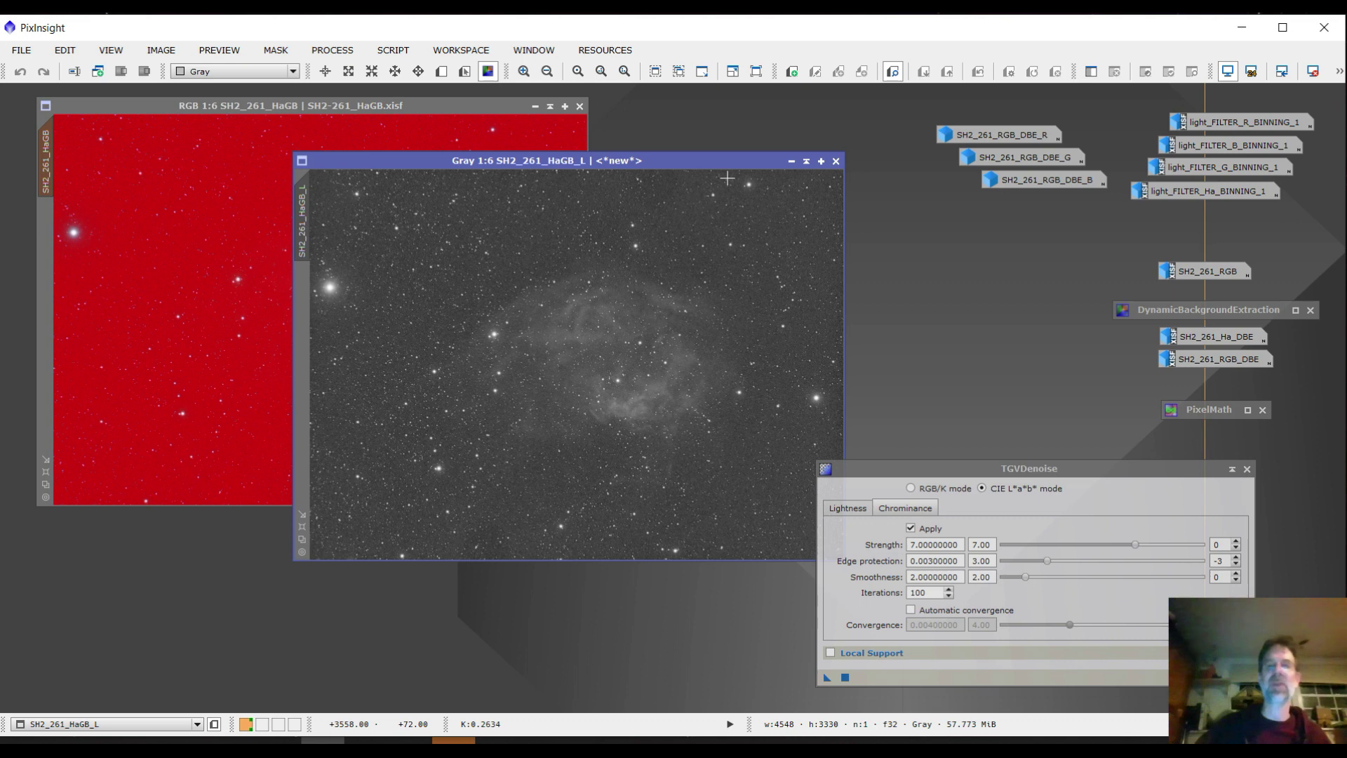
{"action": "left_click", "coordinate": [790, 164]}
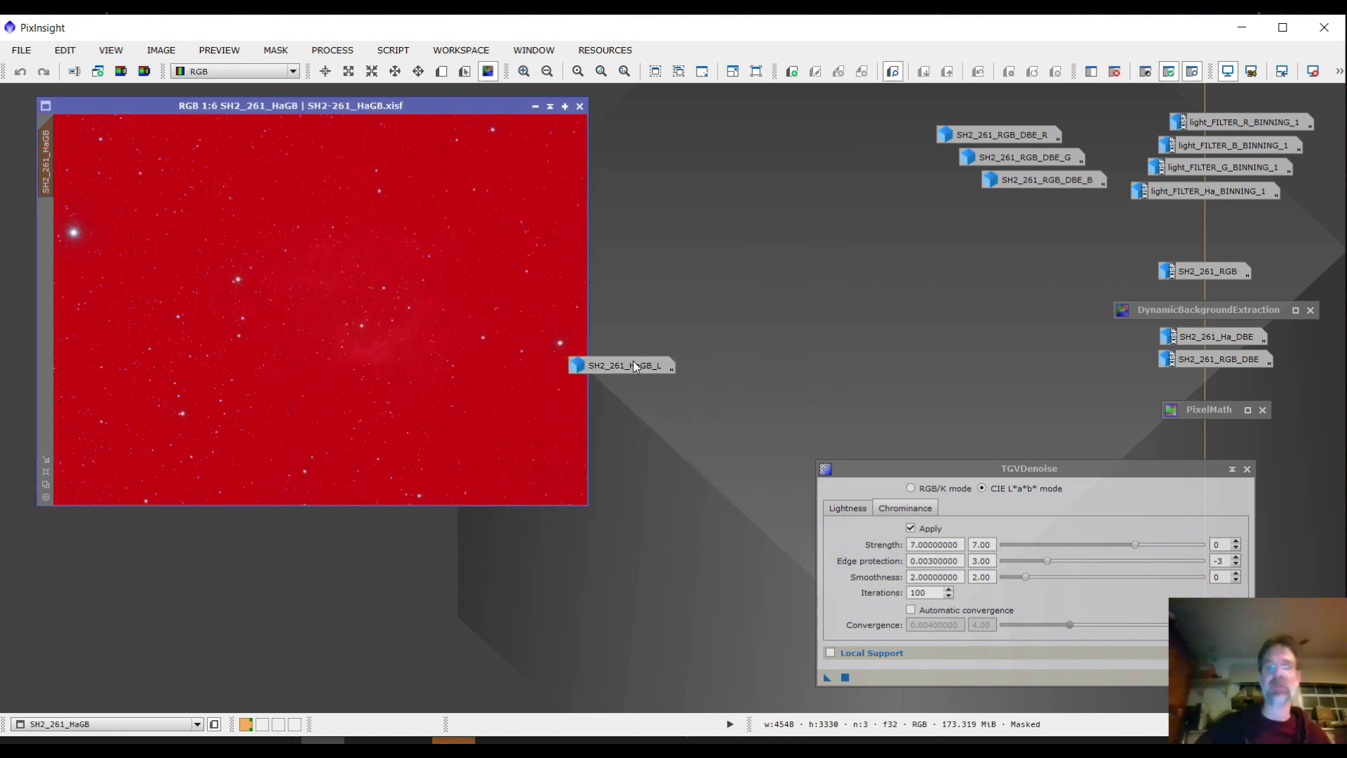
Park the SH2_261_HaGB_L icon with the others and hide the red mask overlay.
{"action": "left_click_drag", "start_coordinate": [635, 366], "coordinate": [1201, 235]}
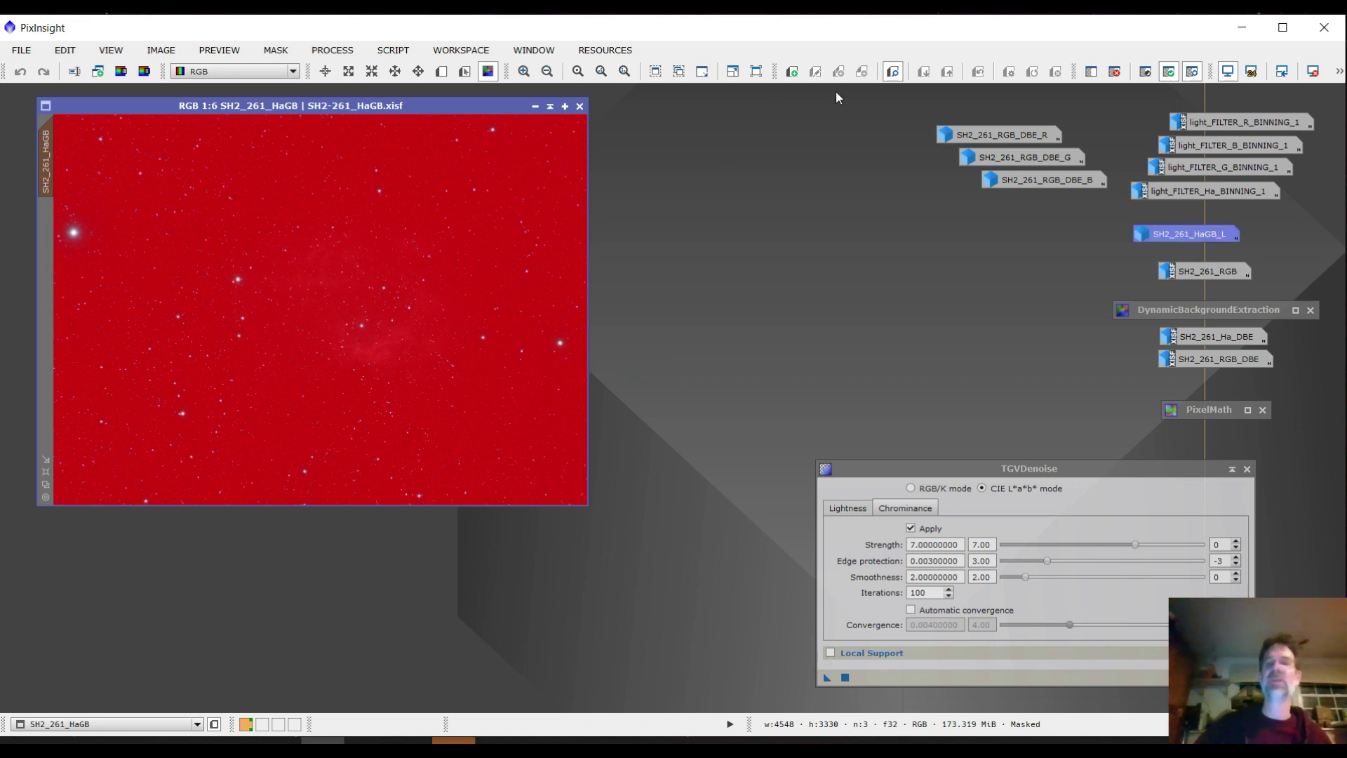
{"action": "left_click", "coordinate": [1192, 73]}
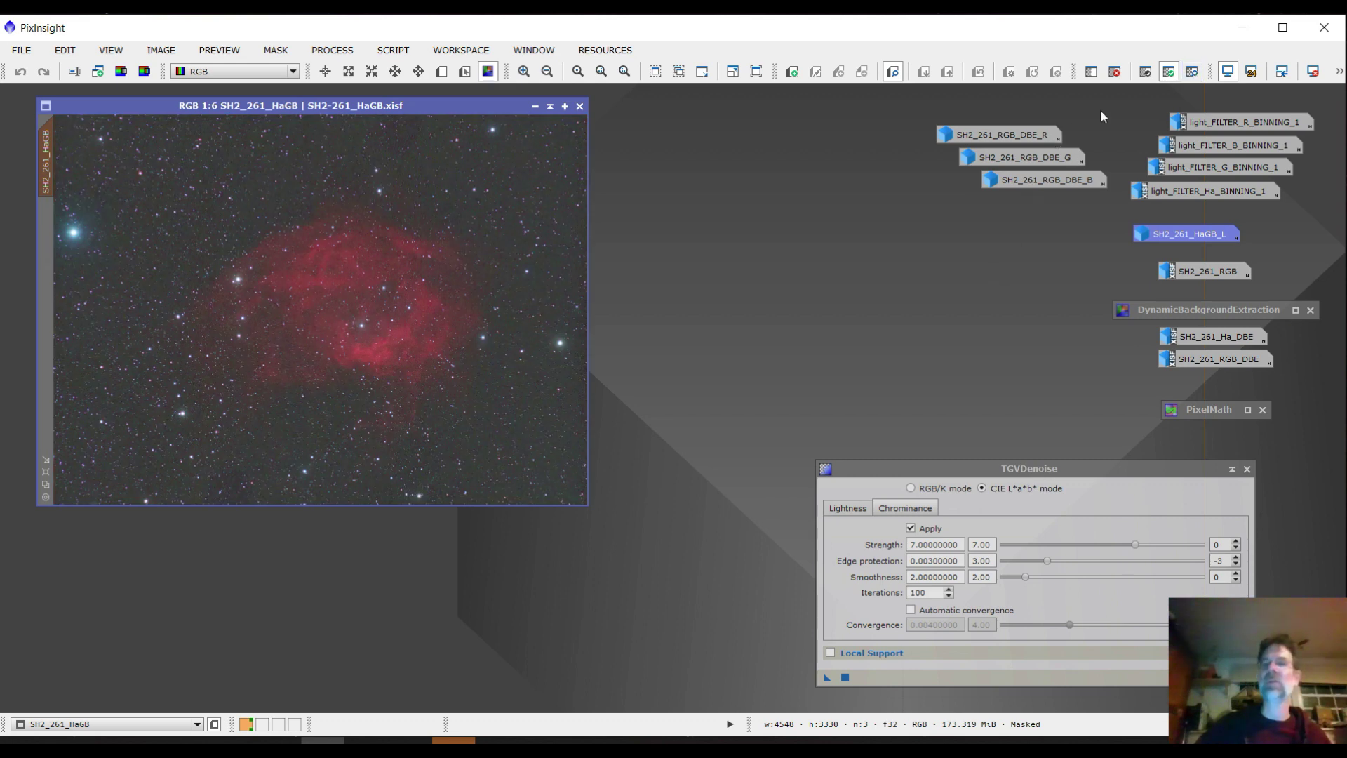
{"action": "left_click", "coordinate": [1172, 75]}
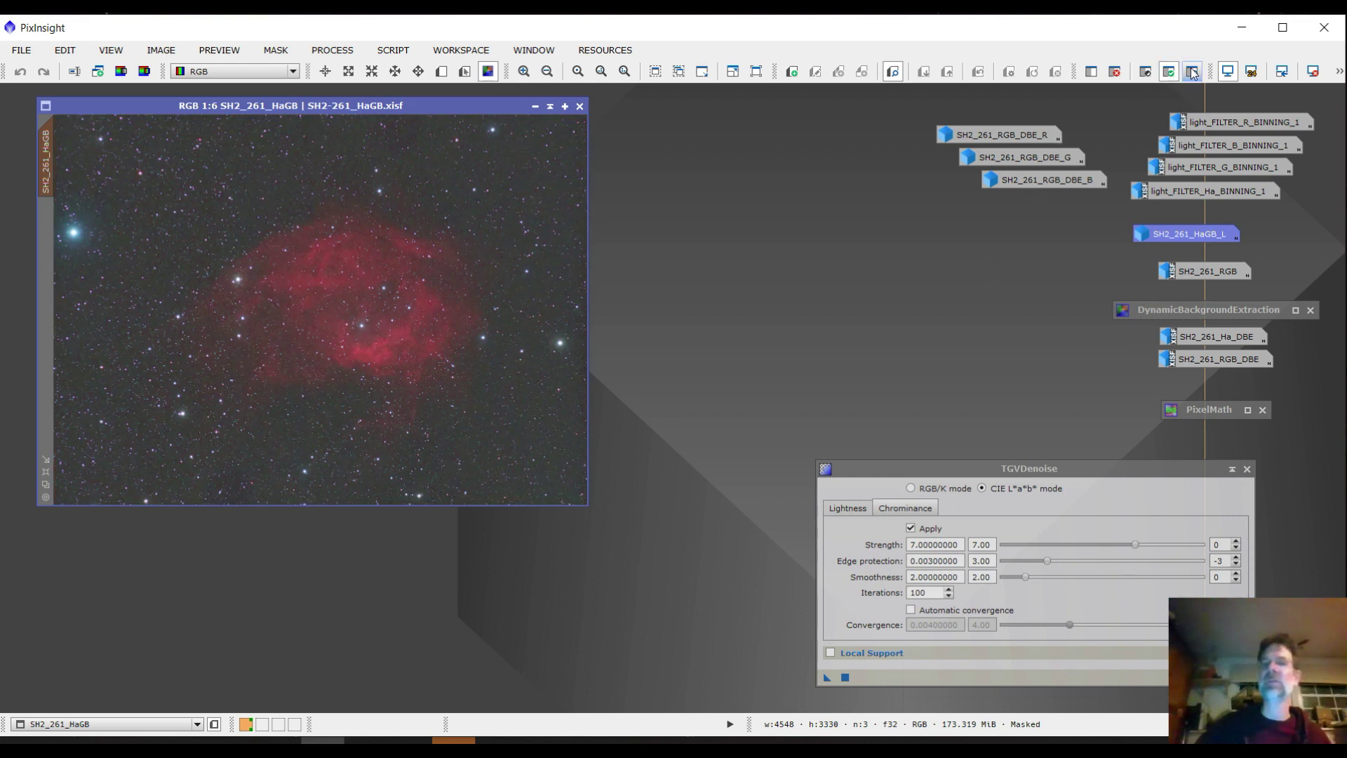
{"action": "left_click", "coordinate": [1149, 75]}
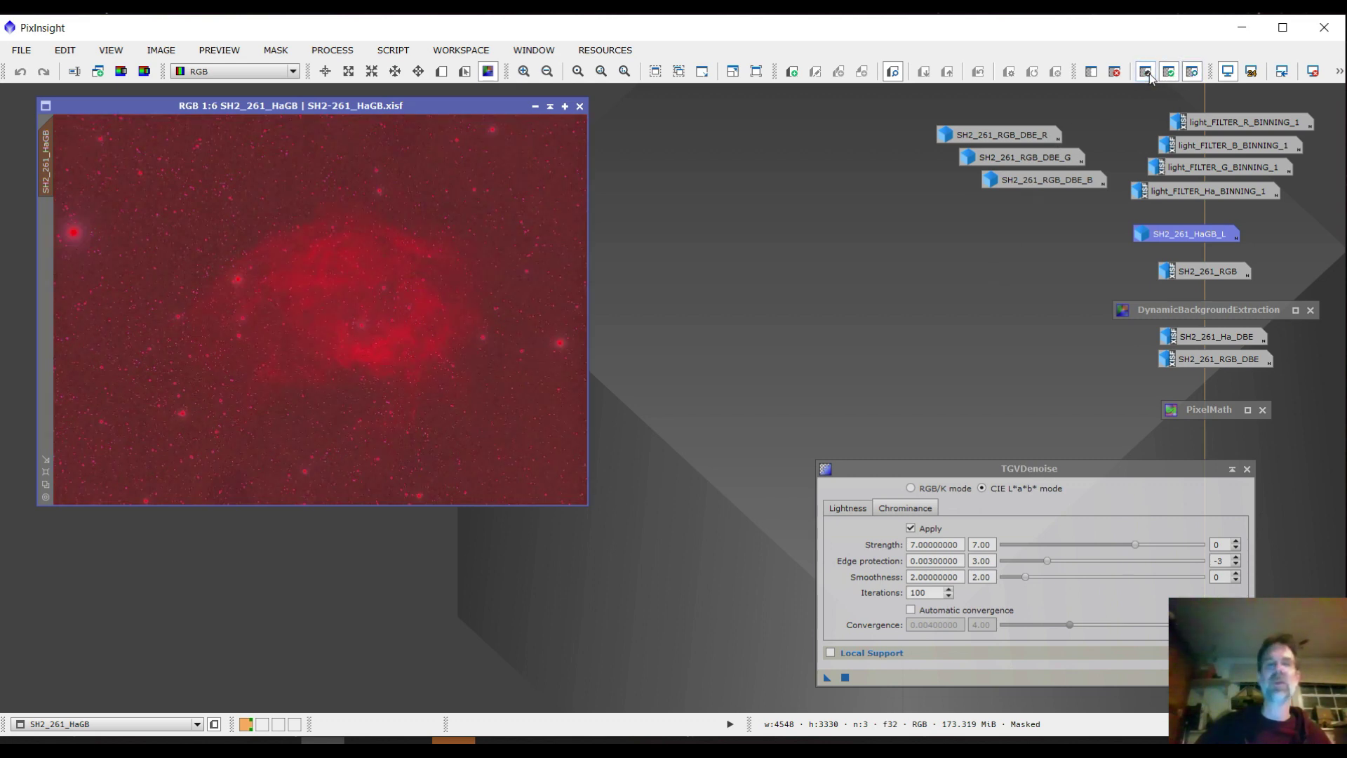
{"action": "left_click", "coordinate": [1195, 74]}
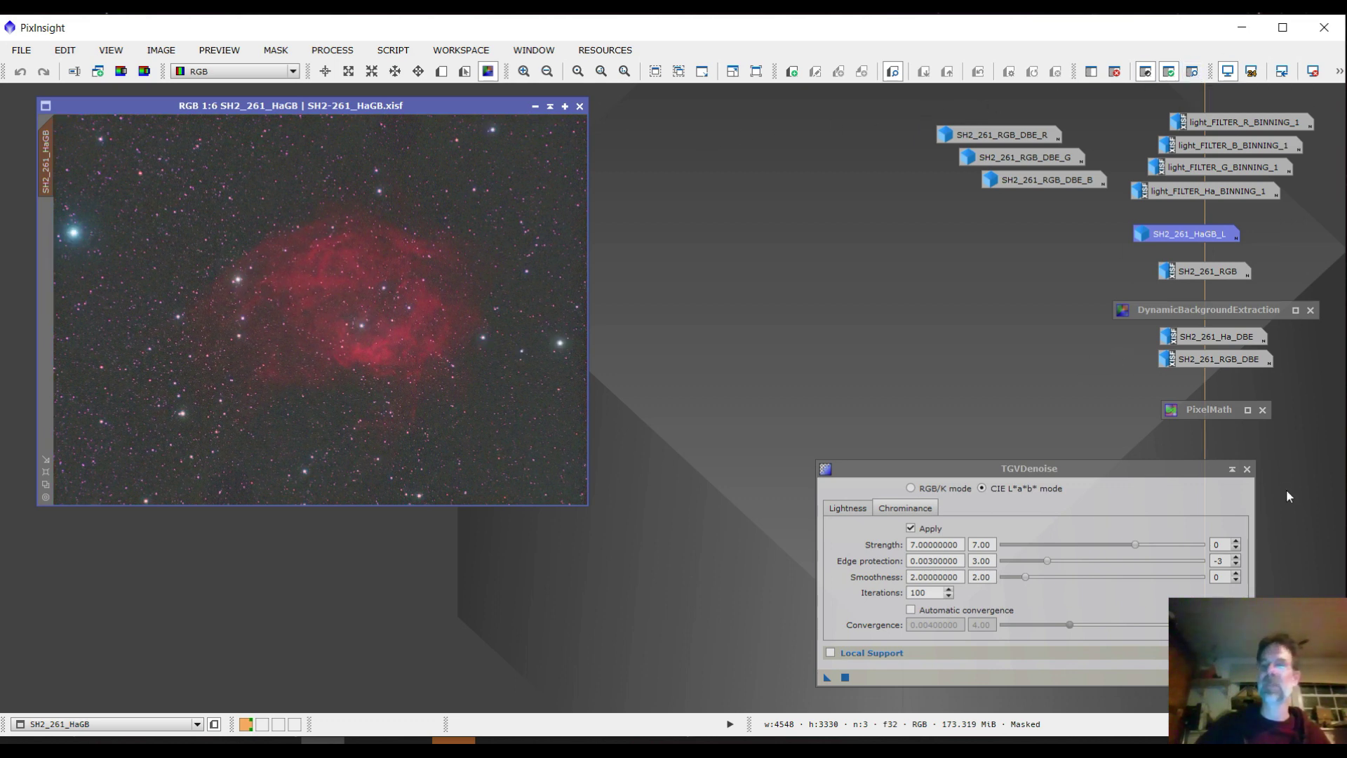
Review the TGVDenoise Lightness settings and try RGB/K mode.
{"action": "left_click_drag", "start_coordinate": [1079, 475], "coordinate": [948, 289]}
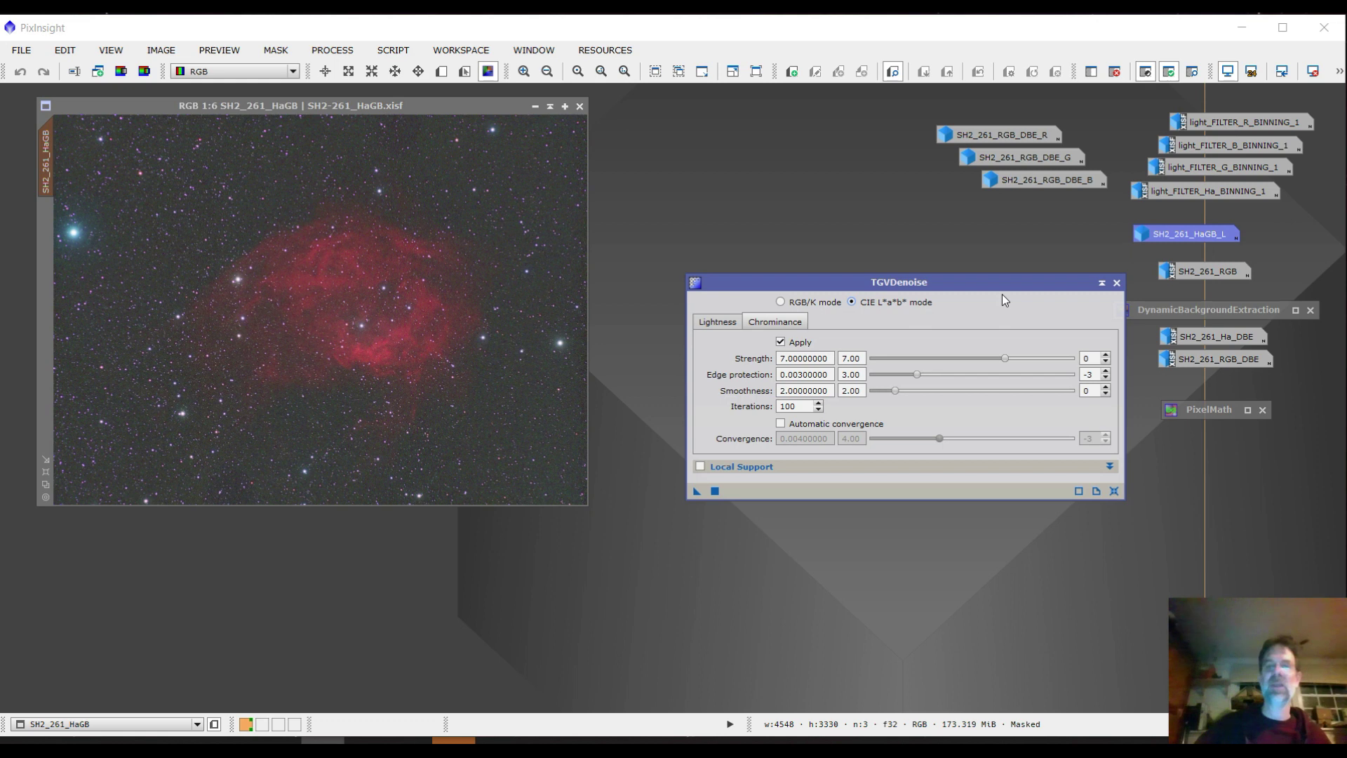
{"action": "left_click", "coordinate": [718, 321]}
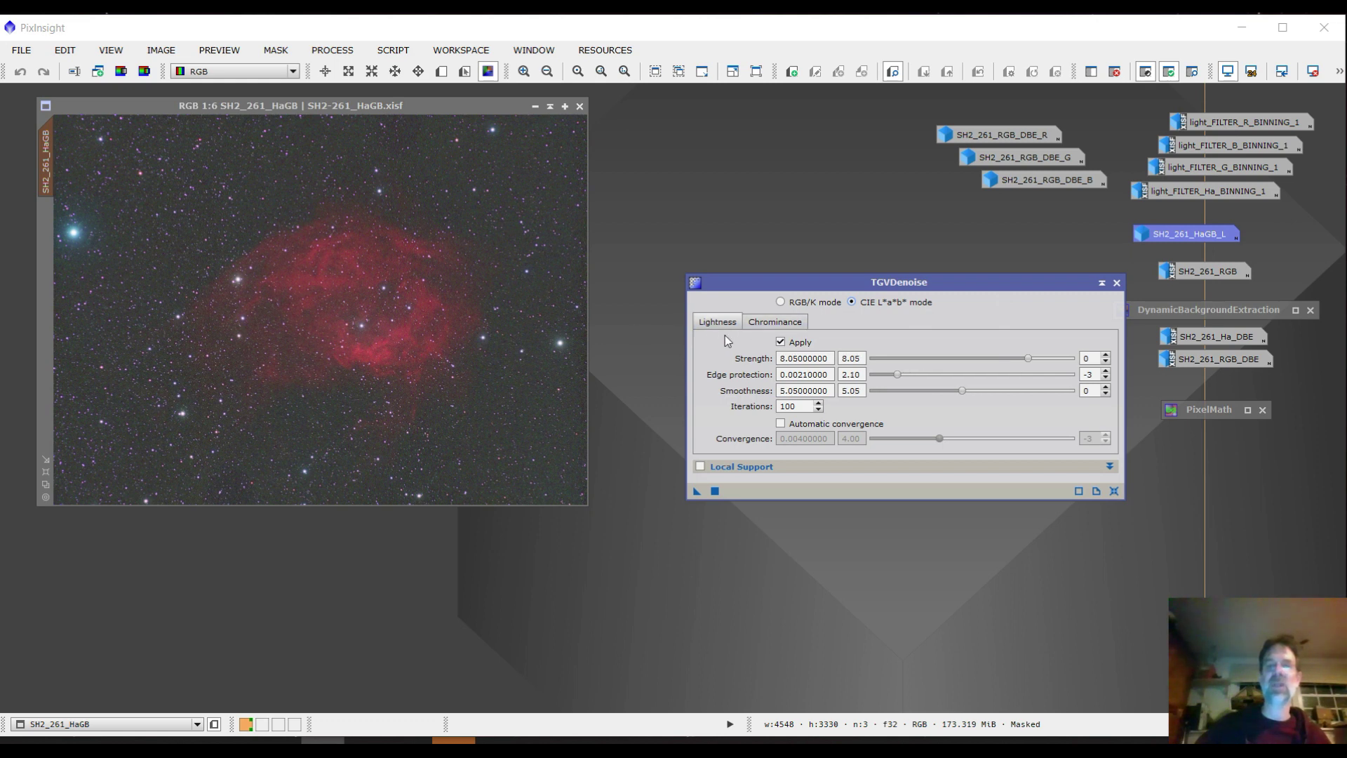
{"action": "left_click", "coordinate": [781, 302]}
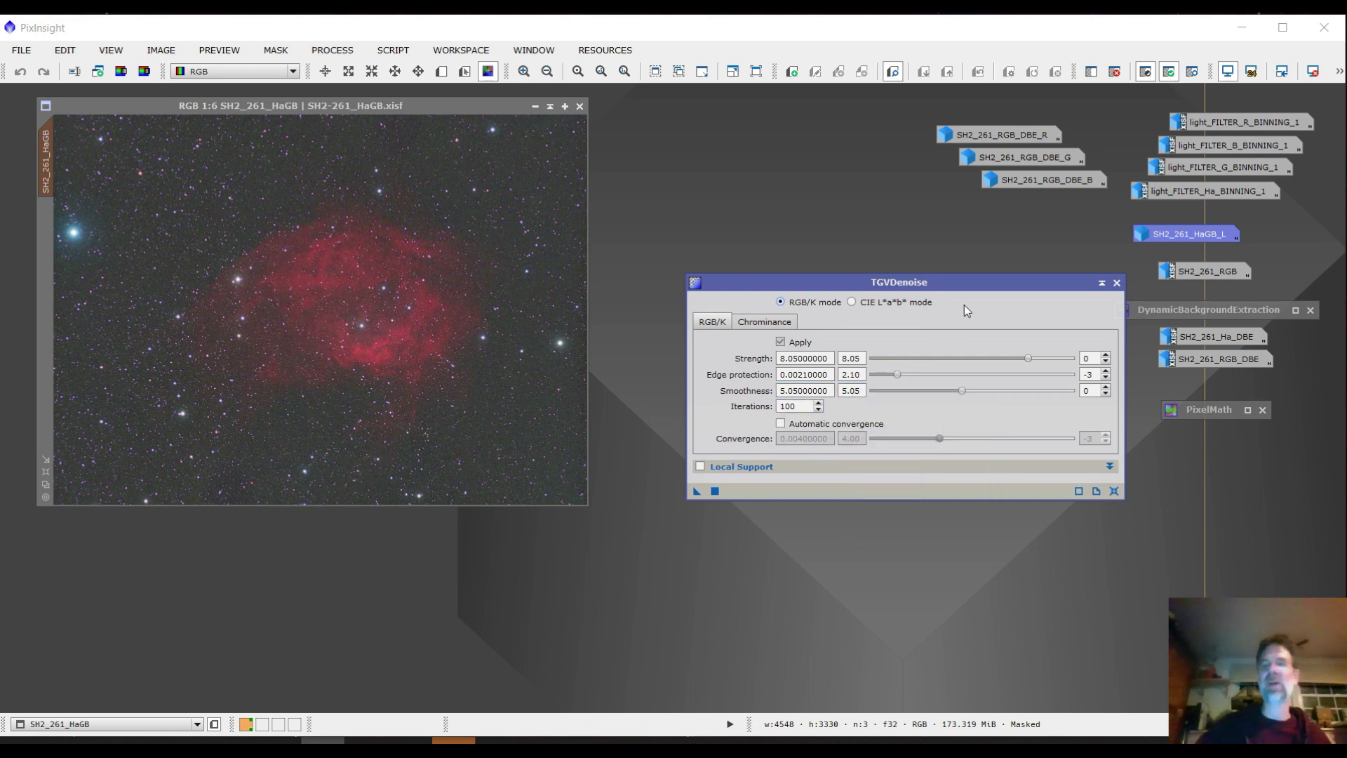
{"action": "left_click_drag", "start_coordinate": [964, 282], "coordinate": [1135, 421]}
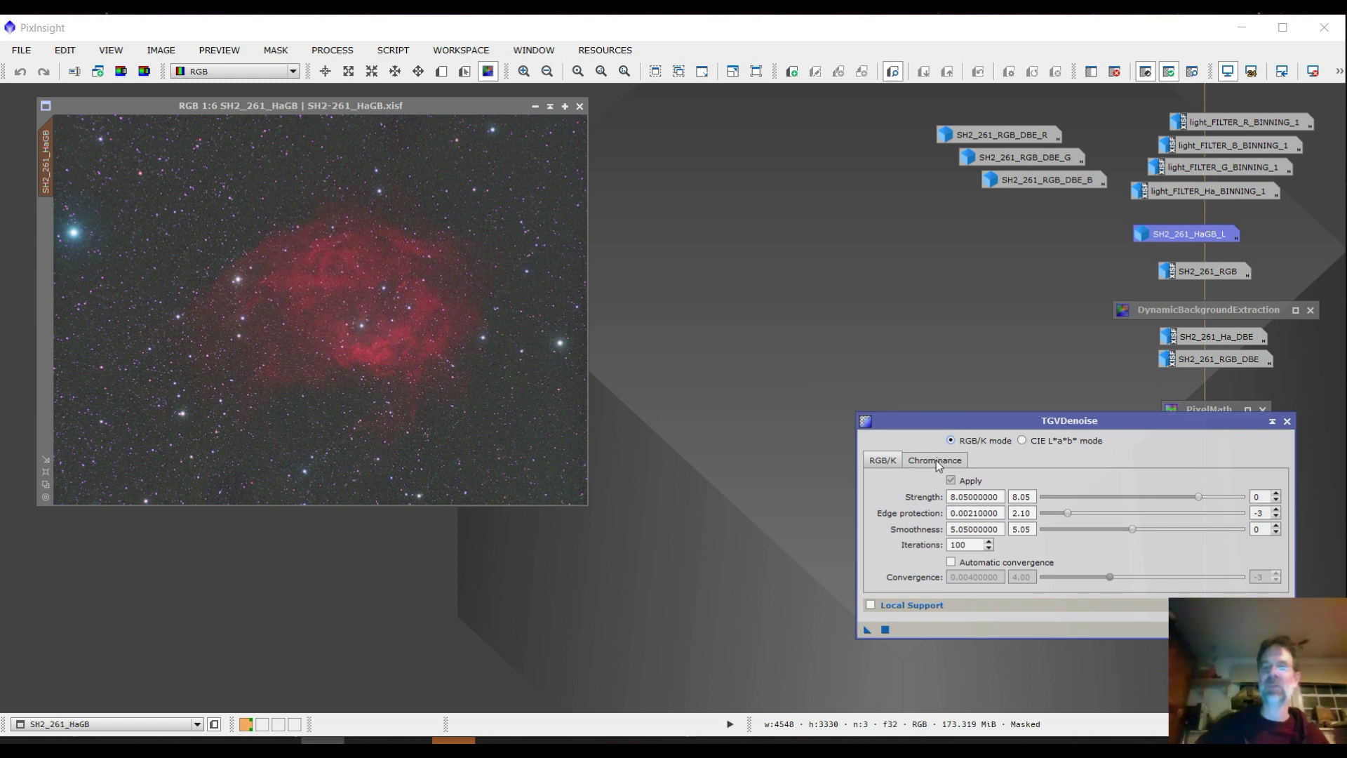
Return TGVDenoise to CIE L*a*b* mode, check Chrominance, and iconize the tool.
{"action": "left_click", "coordinate": [1022, 440]}
{"action": "left_click", "coordinate": [945, 460]}
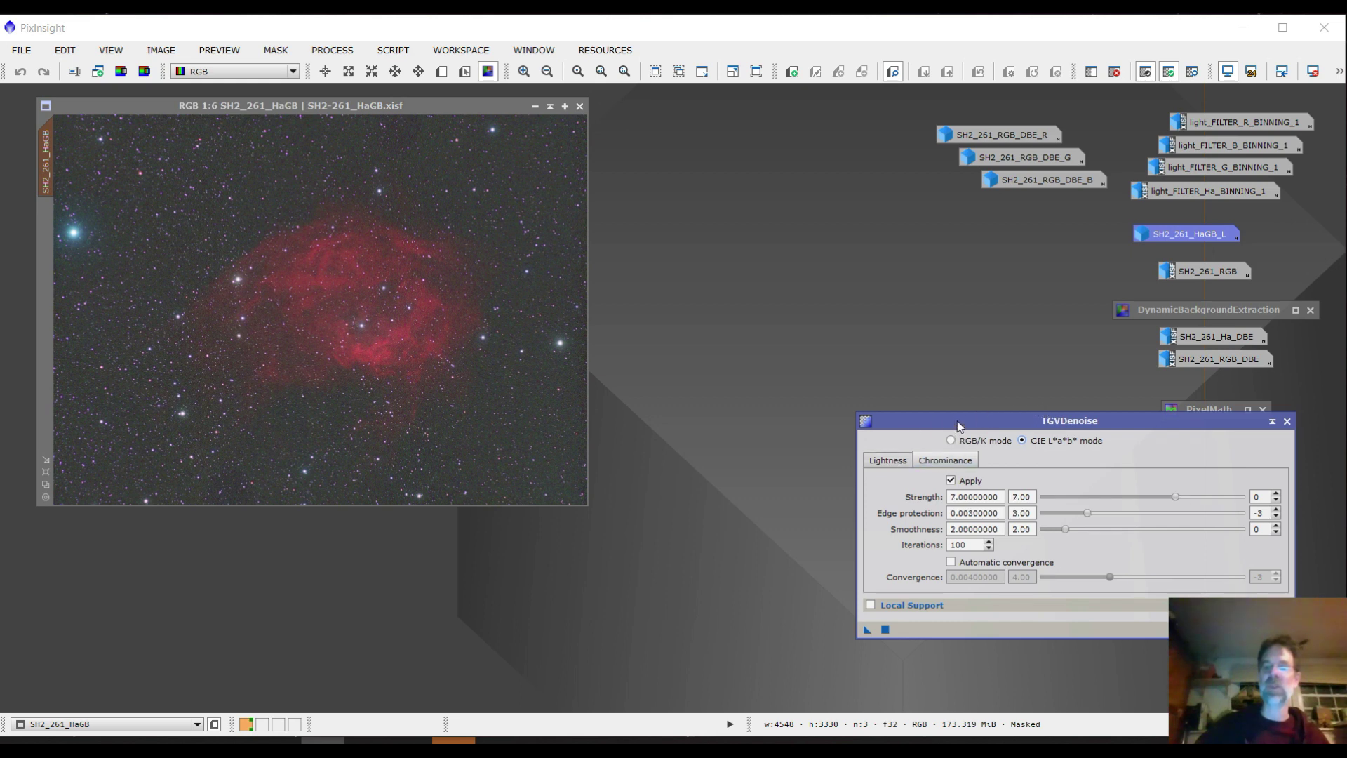
{"action": "left_click_drag", "start_coordinate": [958, 425], "coordinate": [891, 303]}
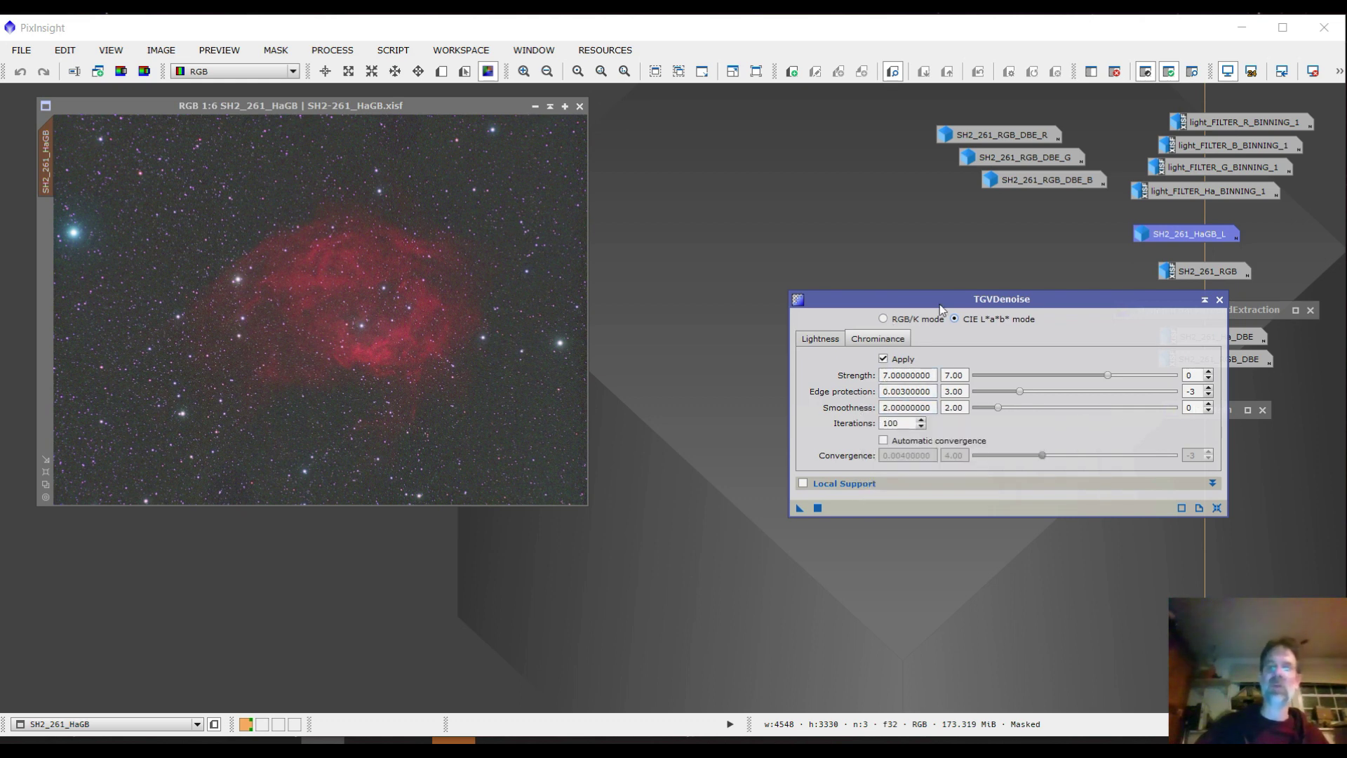
{"action": "left_click_drag", "start_coordinate": [960, 300], "coordinate": [1007, 410]}
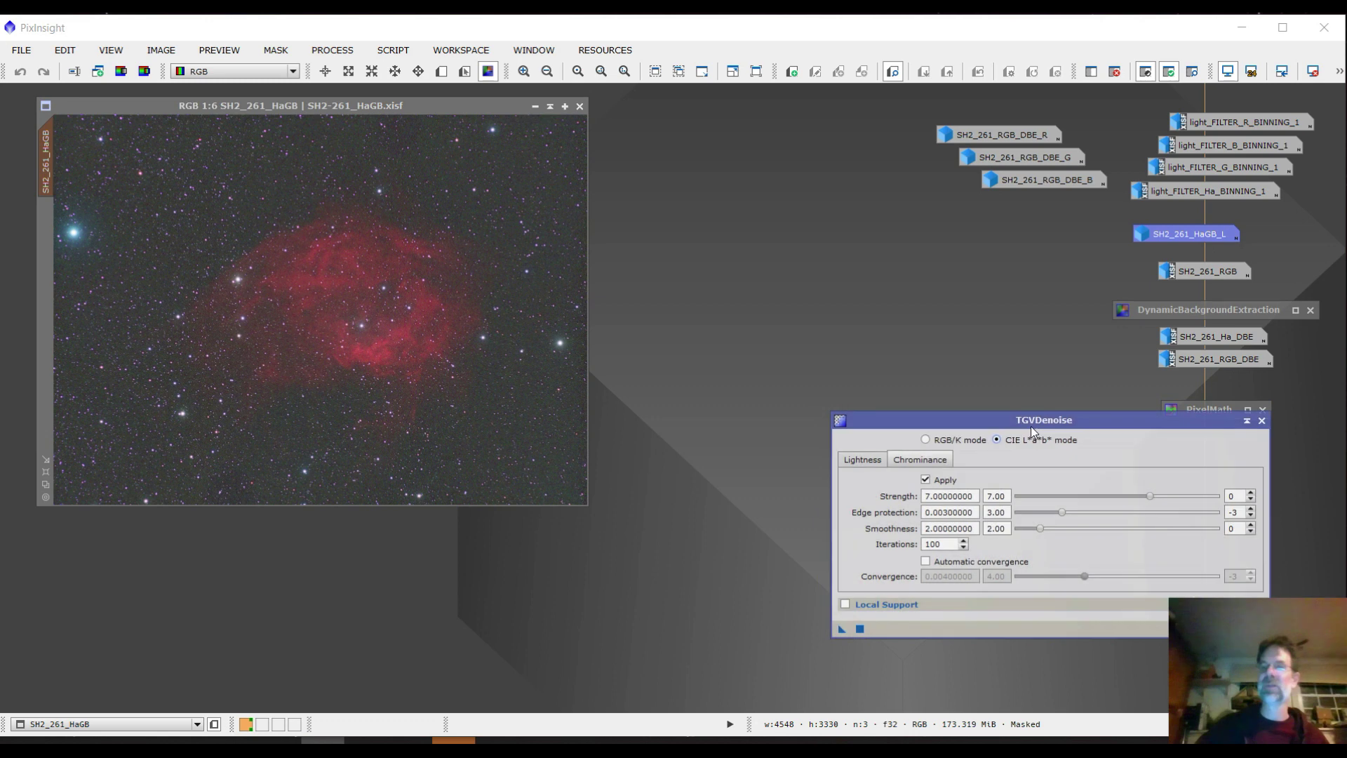
{"action": "left_click", "coordinate": [1249, 406]}
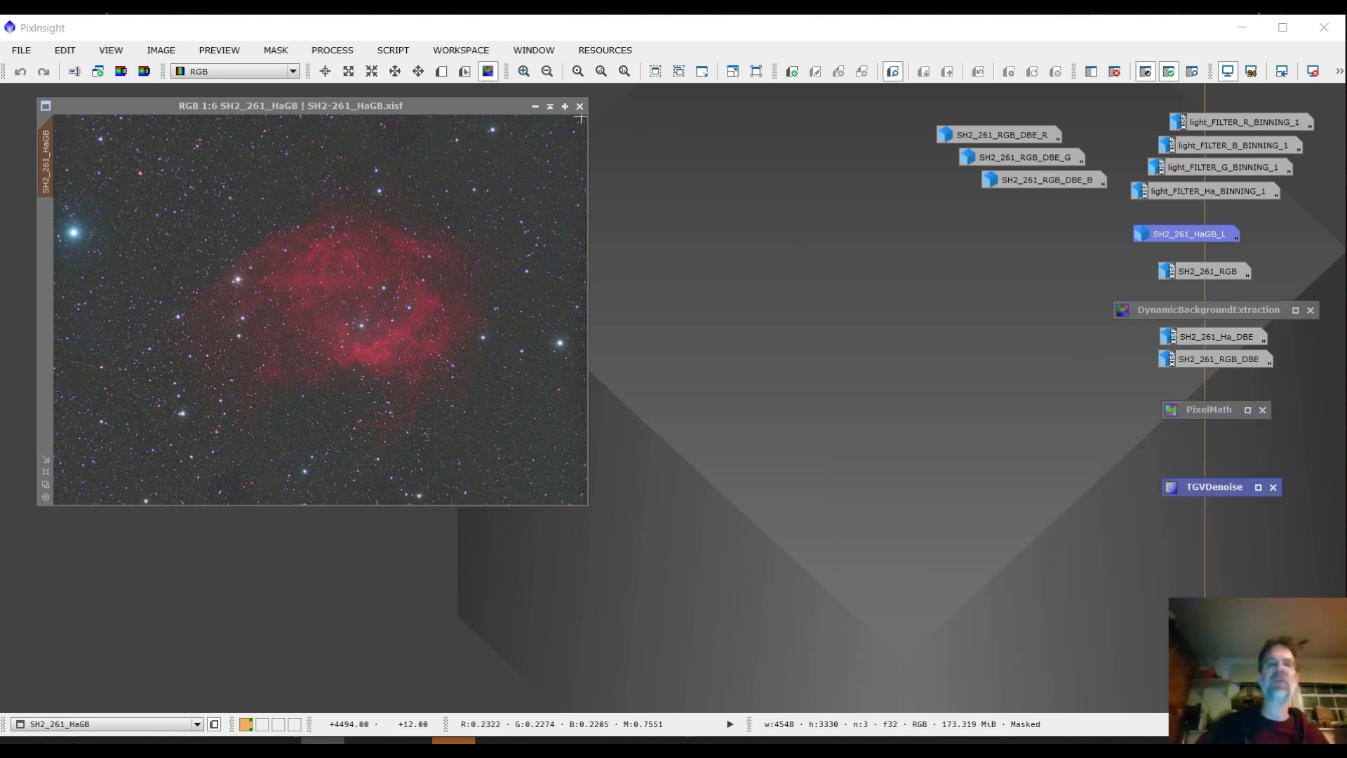
Reopen SH2_261_HaGB, view it zoomed out to 1:7, then minimize PixInsight.
{"action": "left_click", "coordinate": [534, 106]}
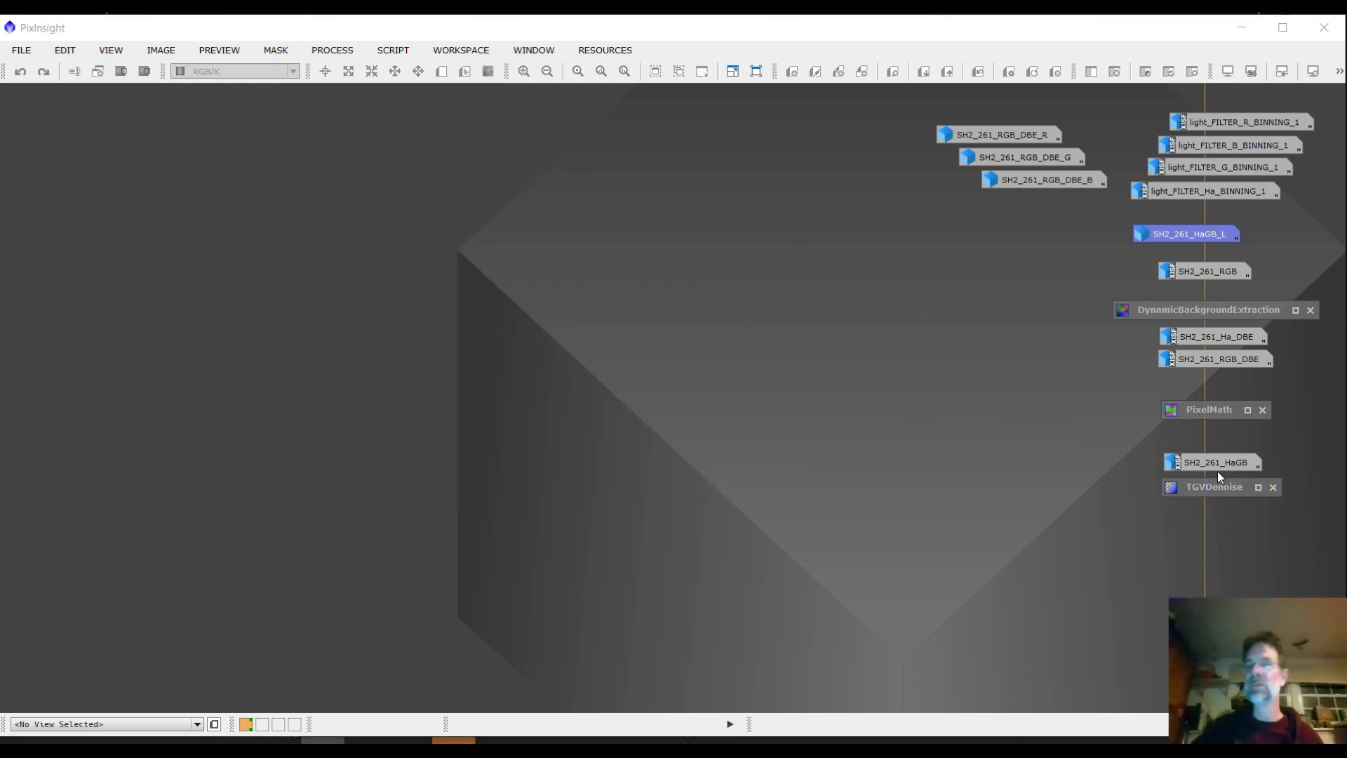
{"action": "mouse_move", "coordinate": [1215, 460]}
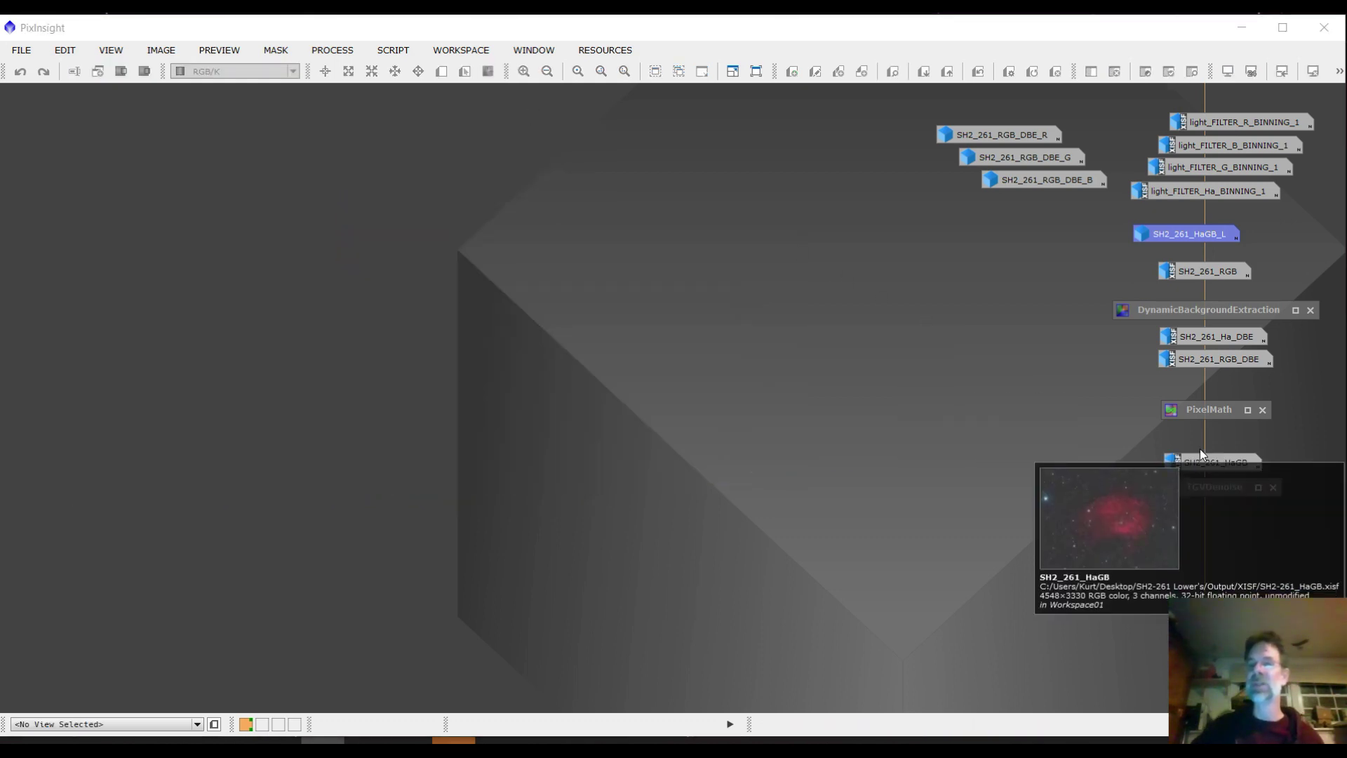
{"action": "left_click", "coordinate": [1197, 458]}
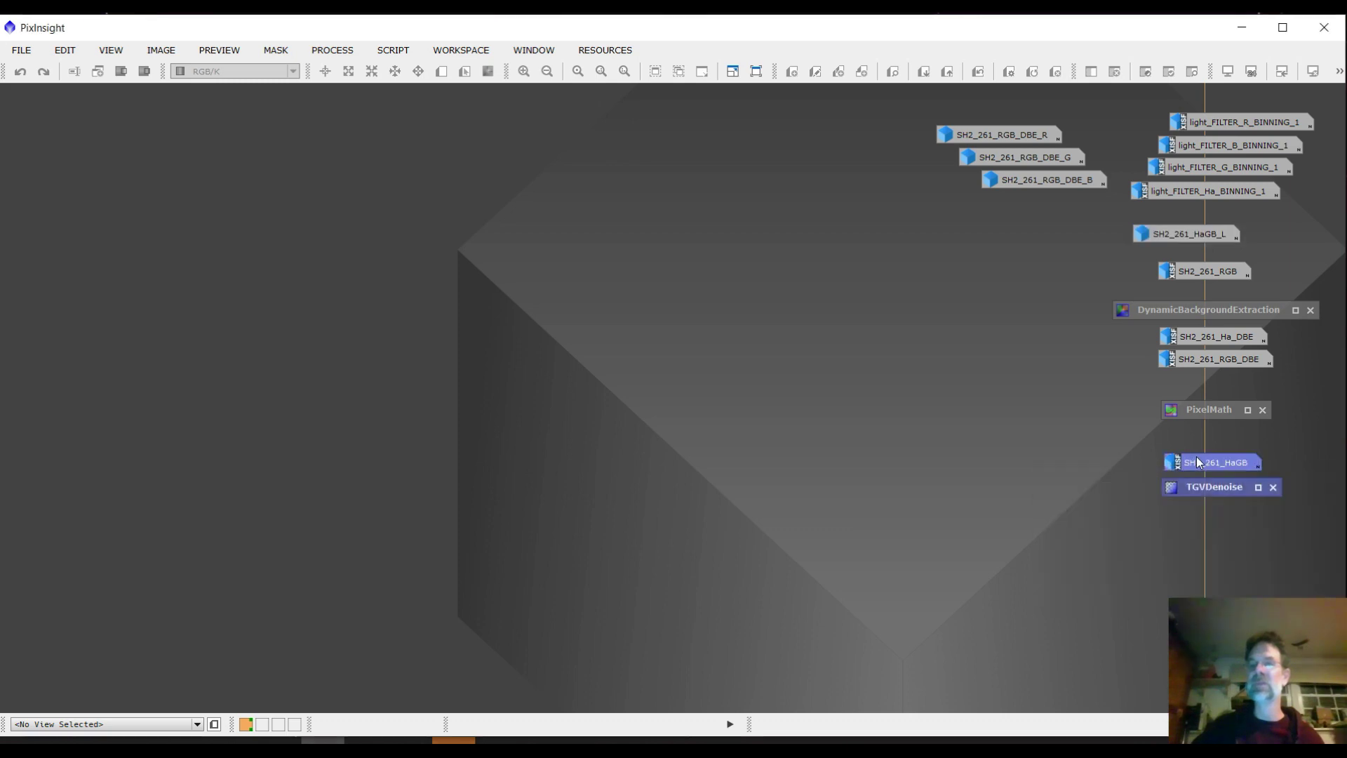
{"action": "double_click", "coordinate": [1197, 462]}
{"action": "scroll", "coordinate": [356, 288], "scroll_direction": "up", "scroll_amount": 1}
{"action": "scroll", "coordinate": [356, 288], "scroll_direction": "down", "scroll_amount": 1}
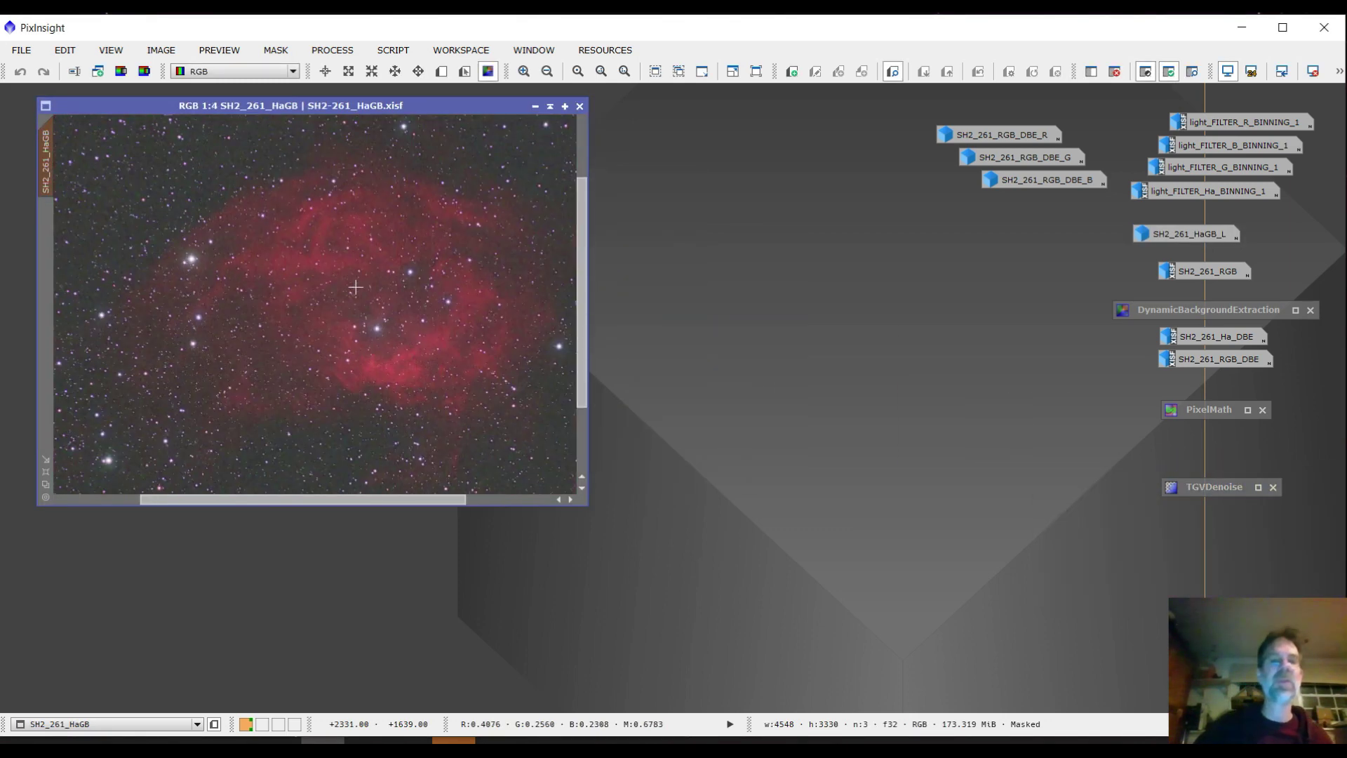
{"action": "left_click_drag", "start_coordinate": [410, 111], "coordinate": [470, 135]}
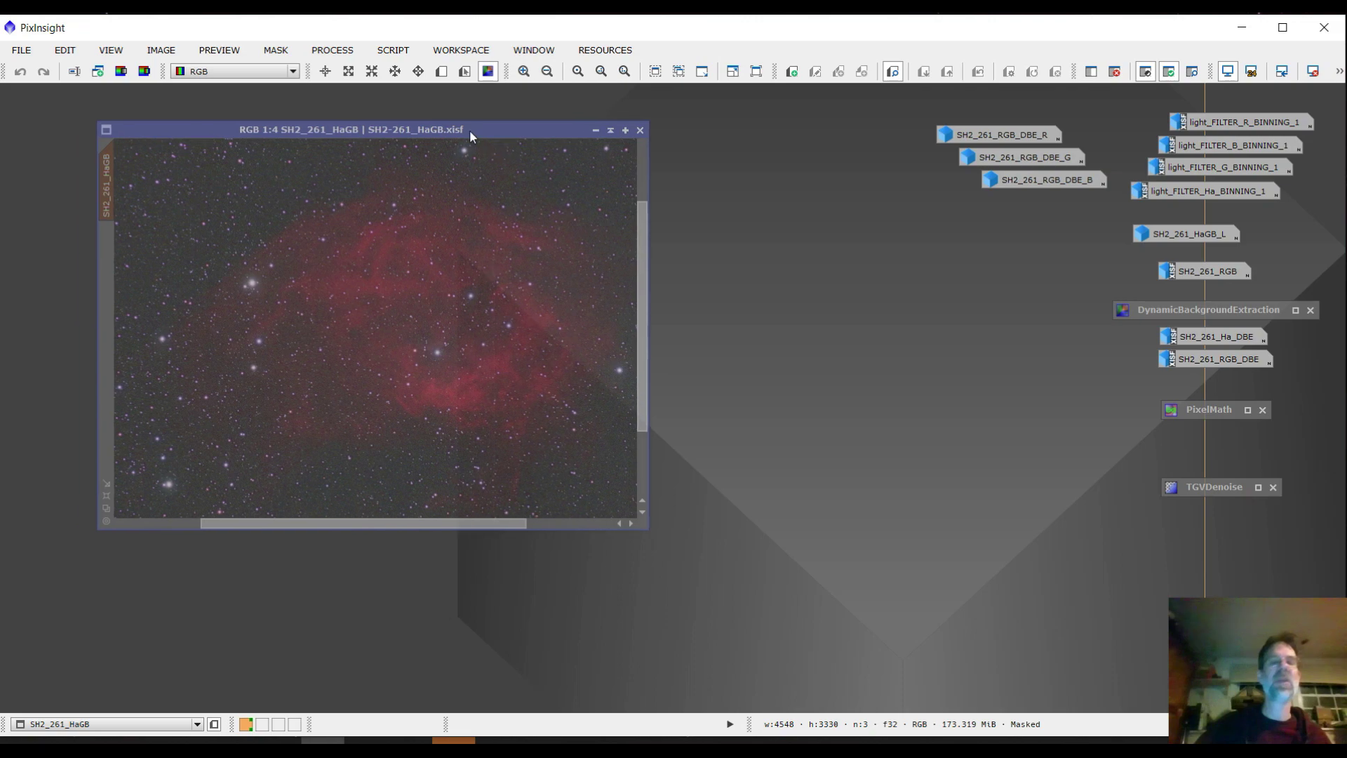
{"action": "scroll", "coordinate": [577, 213], "scroll_direction": "down", "scroll_amount": 3}
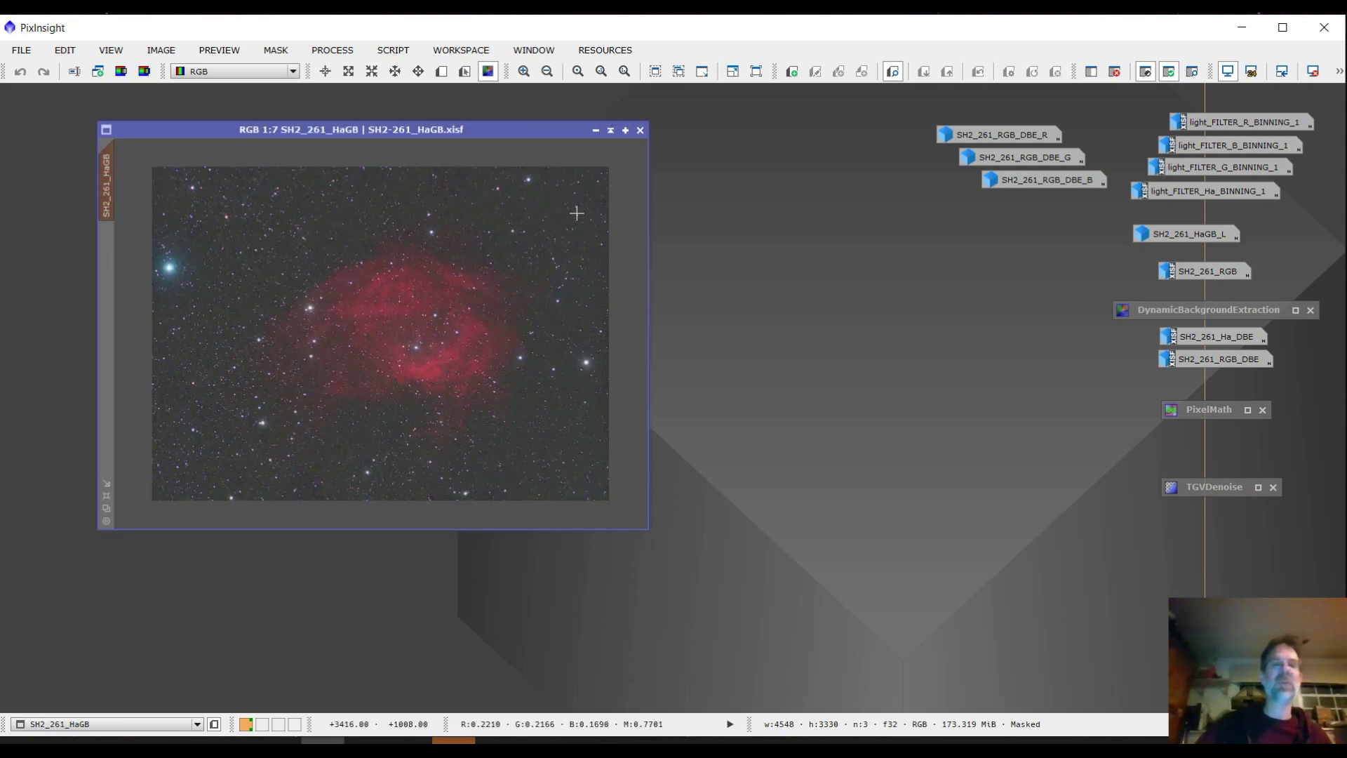
{"action": "left_click", "coordinate": [1243, 32]}
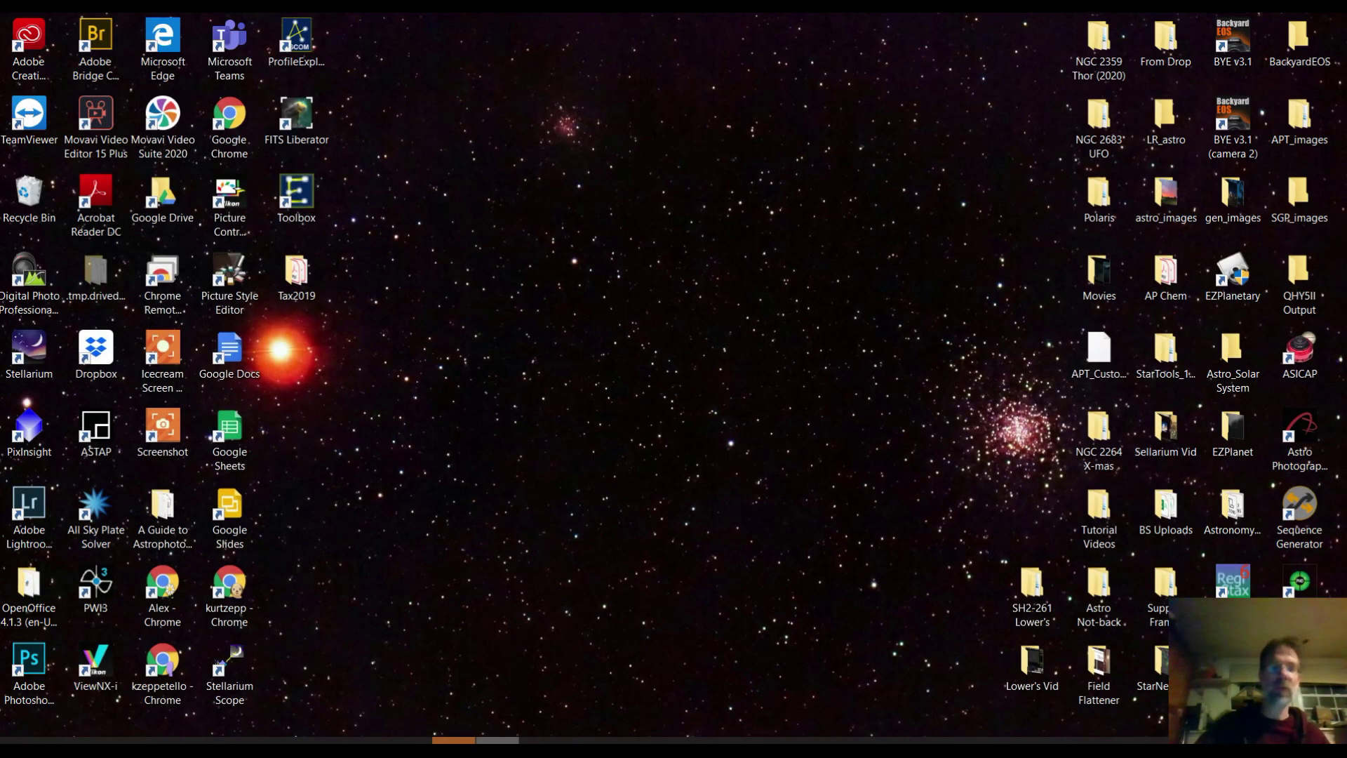
Restore Photoshop showing SH2-261_HaGB_NR.tif from the taskbar and shift its window left.
{"action": "mouse_move", "coordinate": [366, 740]}
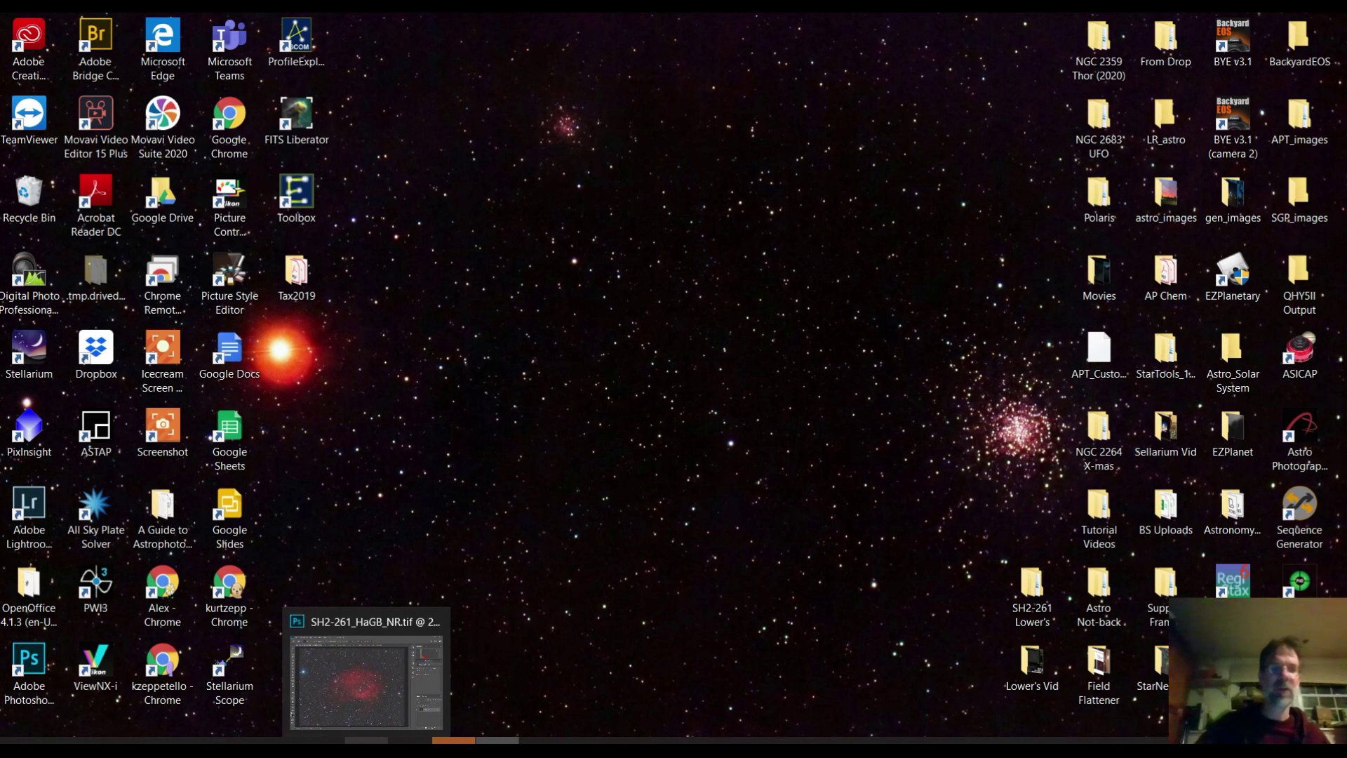
{"action": "left_click", "coordinate": [367, 741]}
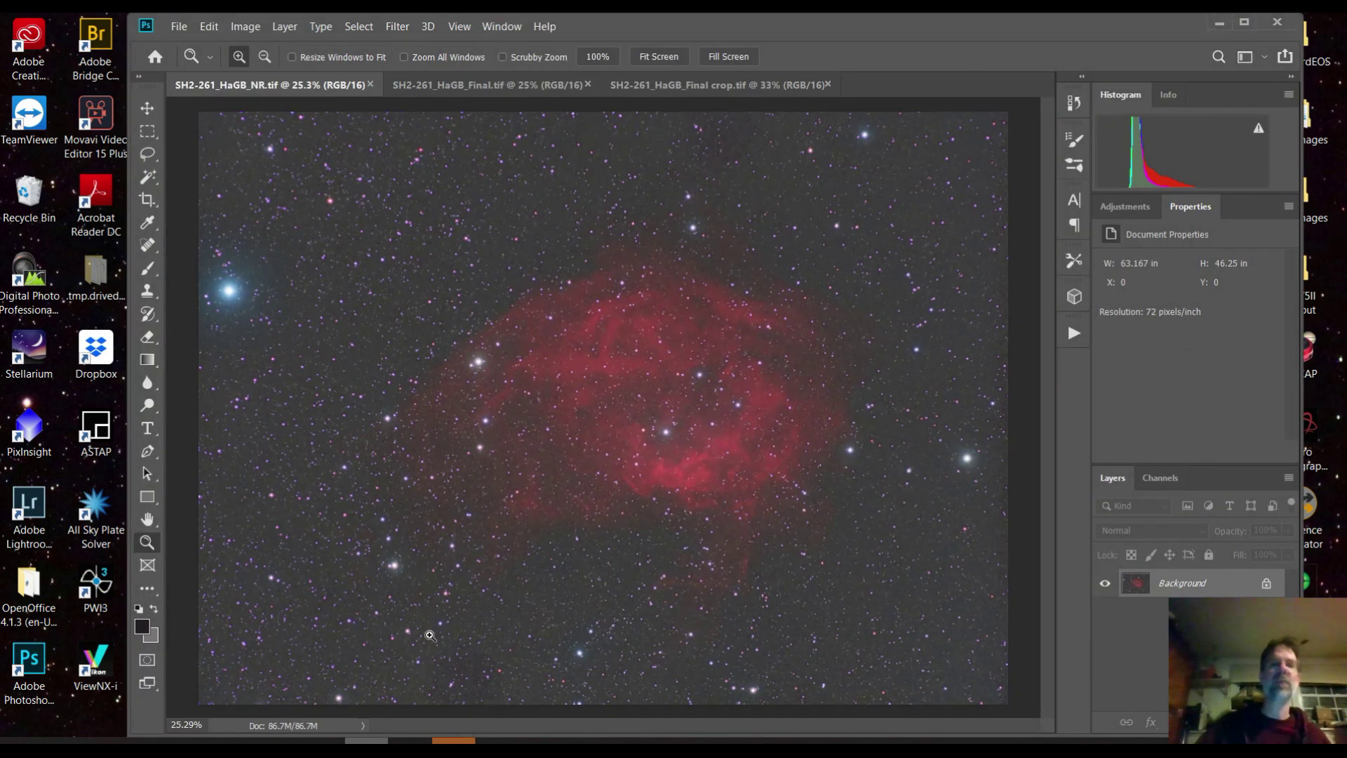
{"action": "left_click_drag", "start_coordinate": [724, 34], "coordinate": [681, 26]}
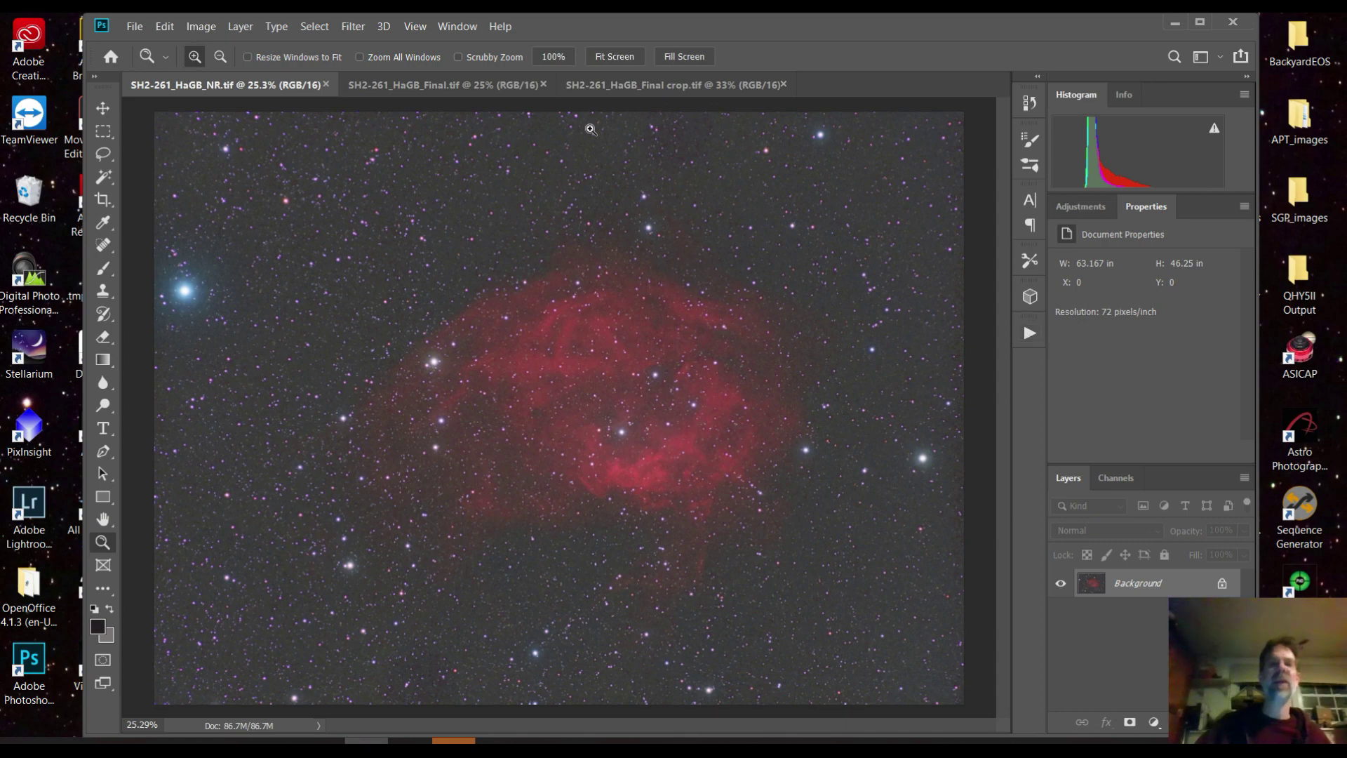
View SH2-261_HaGB_Final.tif, then switch to the tighter SH2-261_HaGB_Final crop.tif document.
{"action": "left_click", "coordinate": [445, 86]}
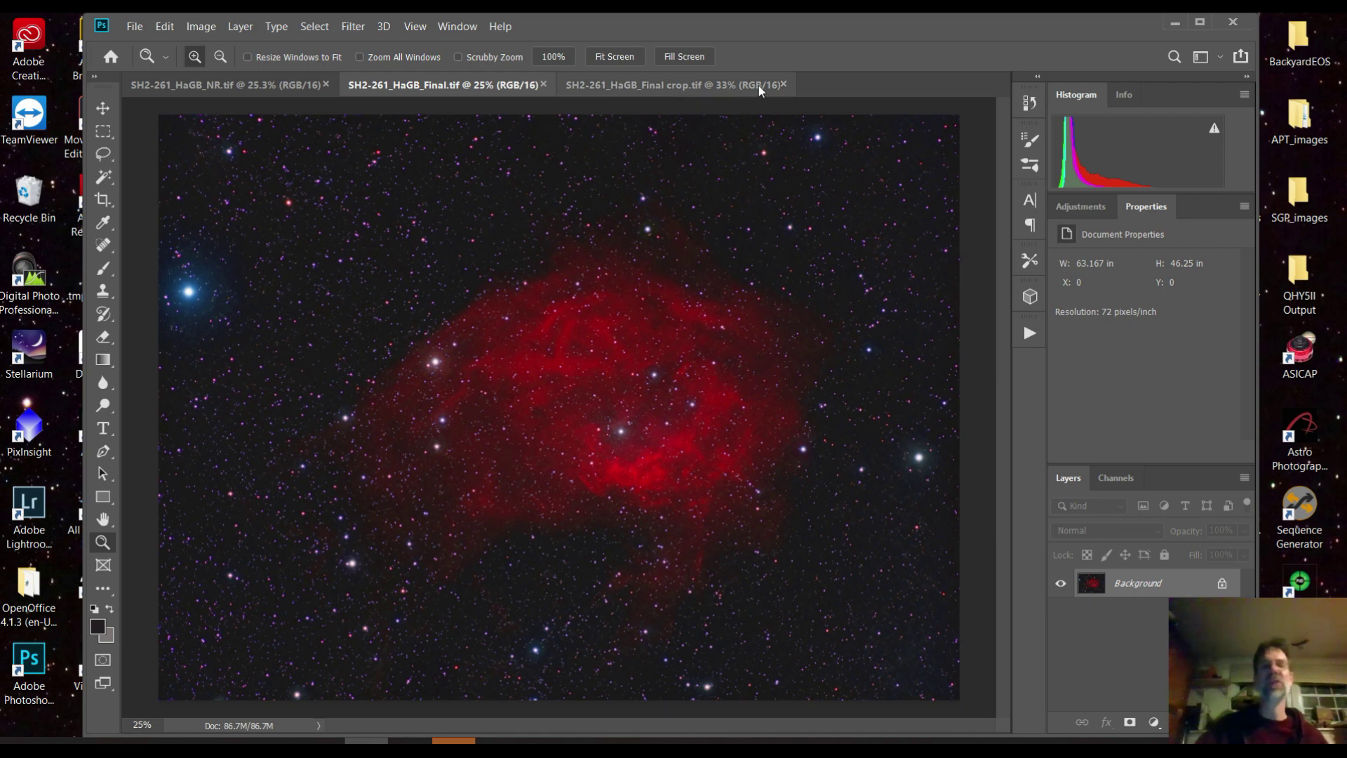
{"action": "left_click", "coordinate": [666, 85]}
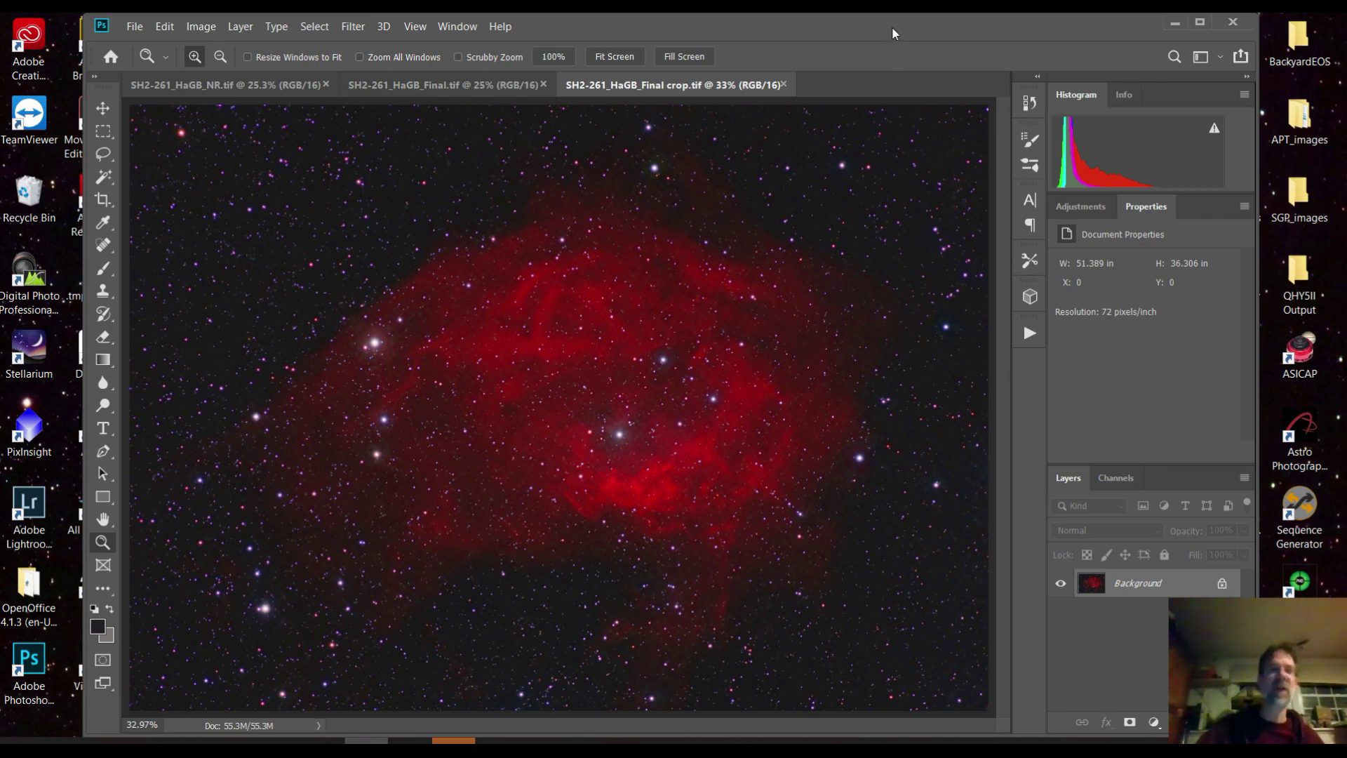
{"action": "left_click_drag", "start_coordinate": [890, 31], "coordinate": [879, 25]}
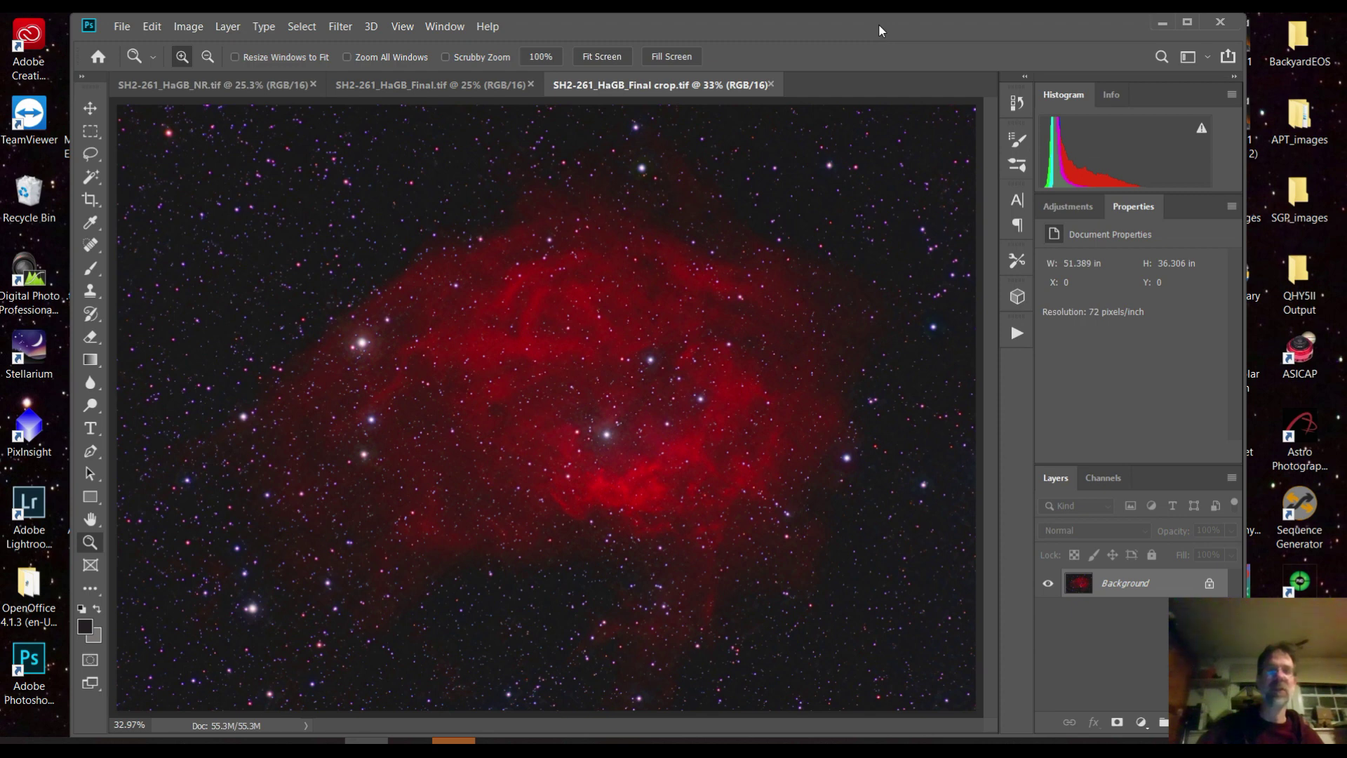